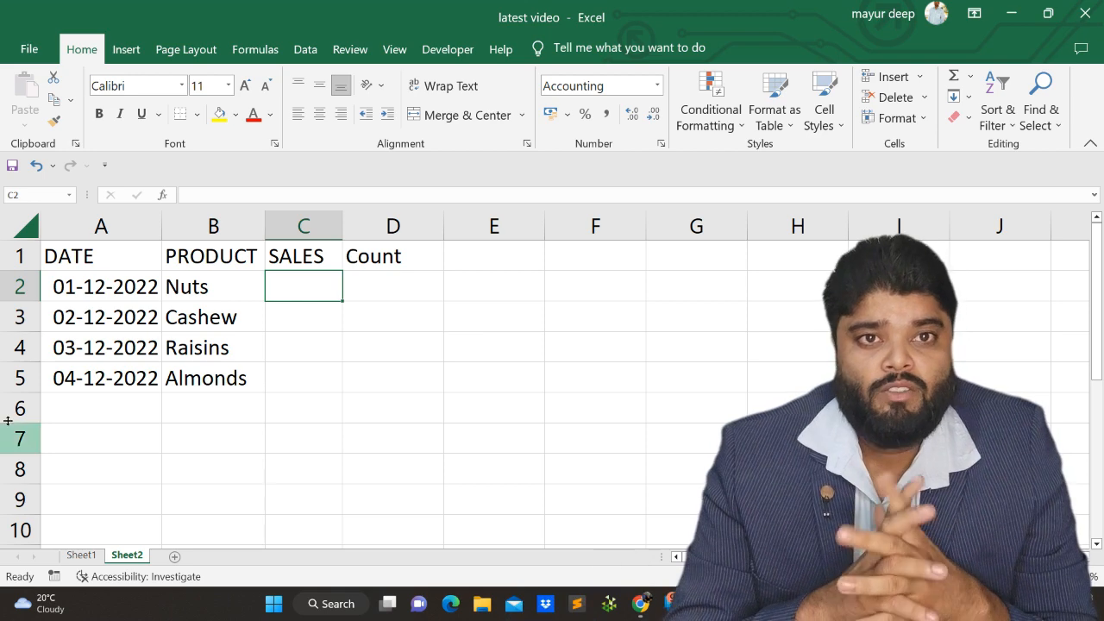
Examine the DATE, PRODUCT, SALES and Count headers and the product names in rows 2 to 5
left_click(48, 262)
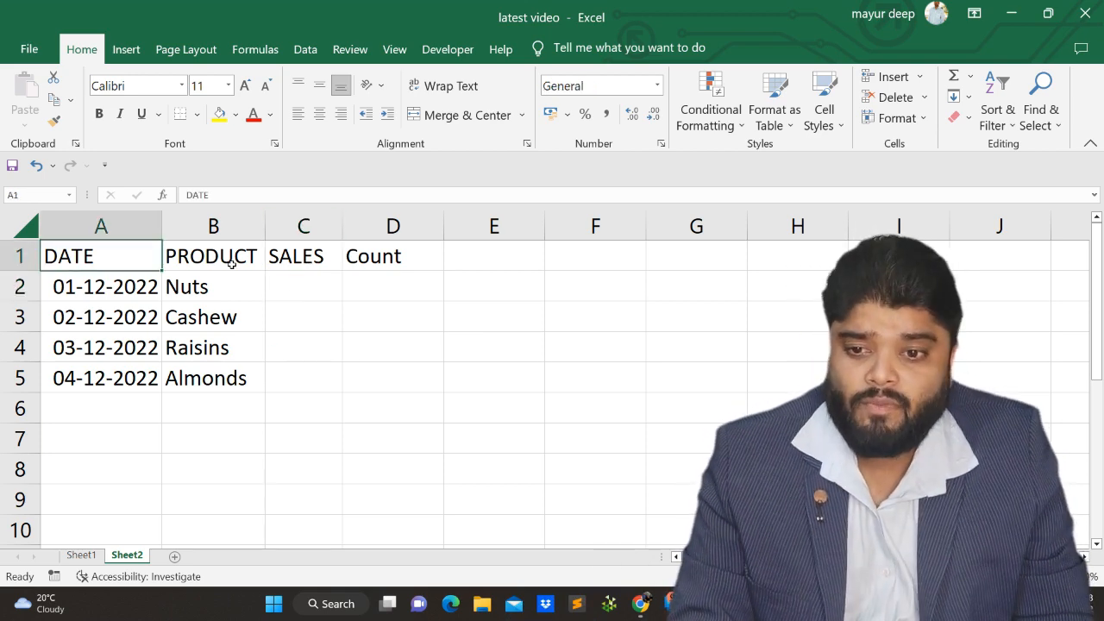
left_click(220, 294)
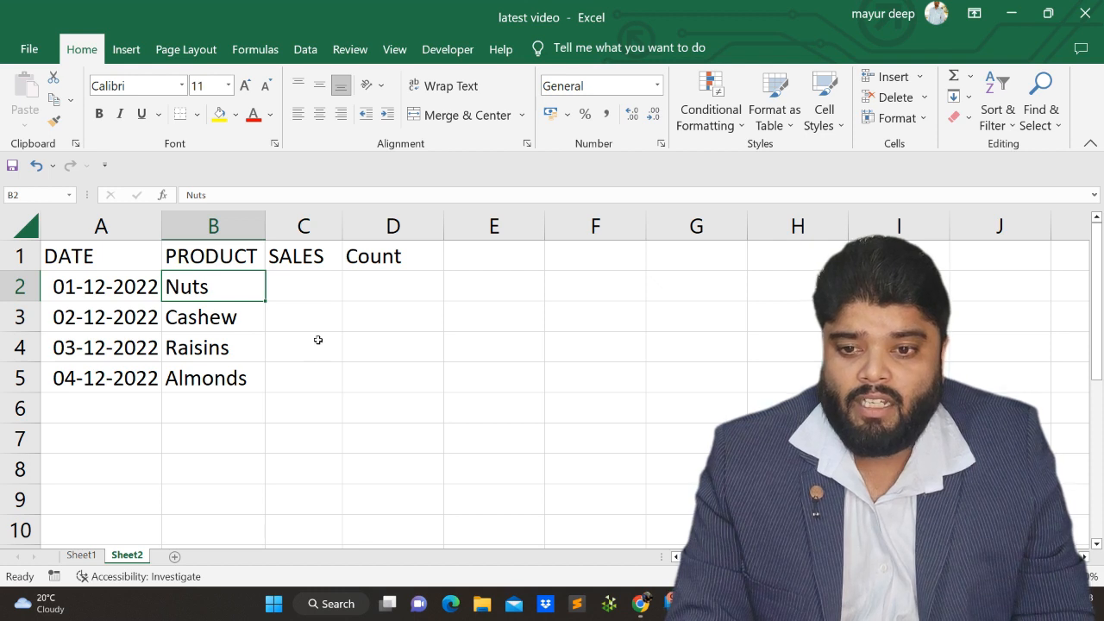
left_click(226, 293)
left_click(229, 315)
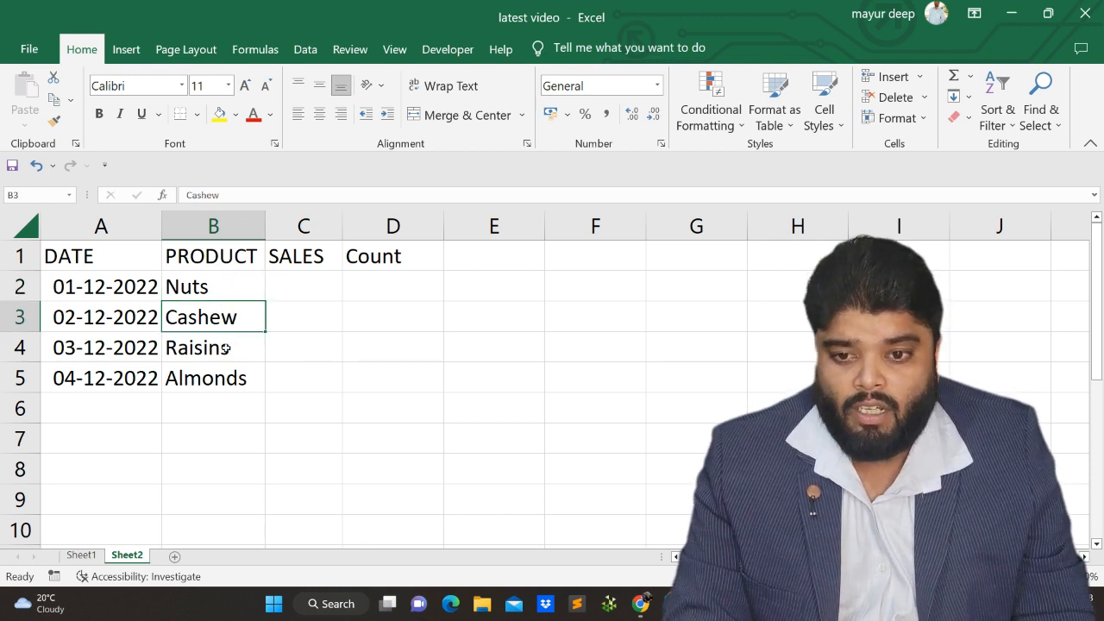
left_click(226, 347)
left_click(217, 377)
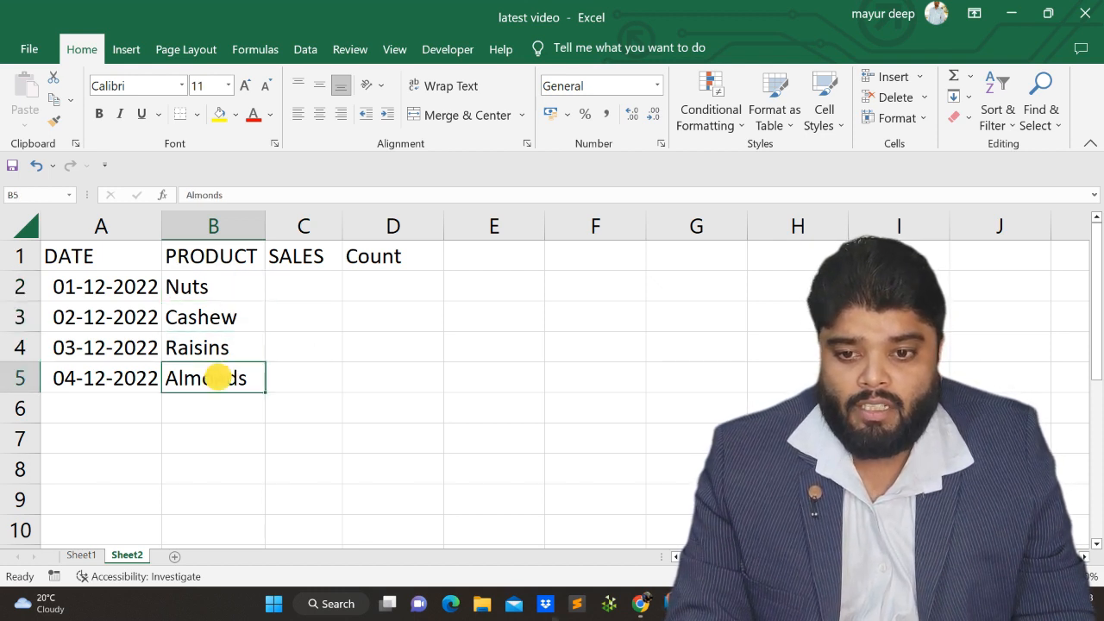
left_click(318, 289)
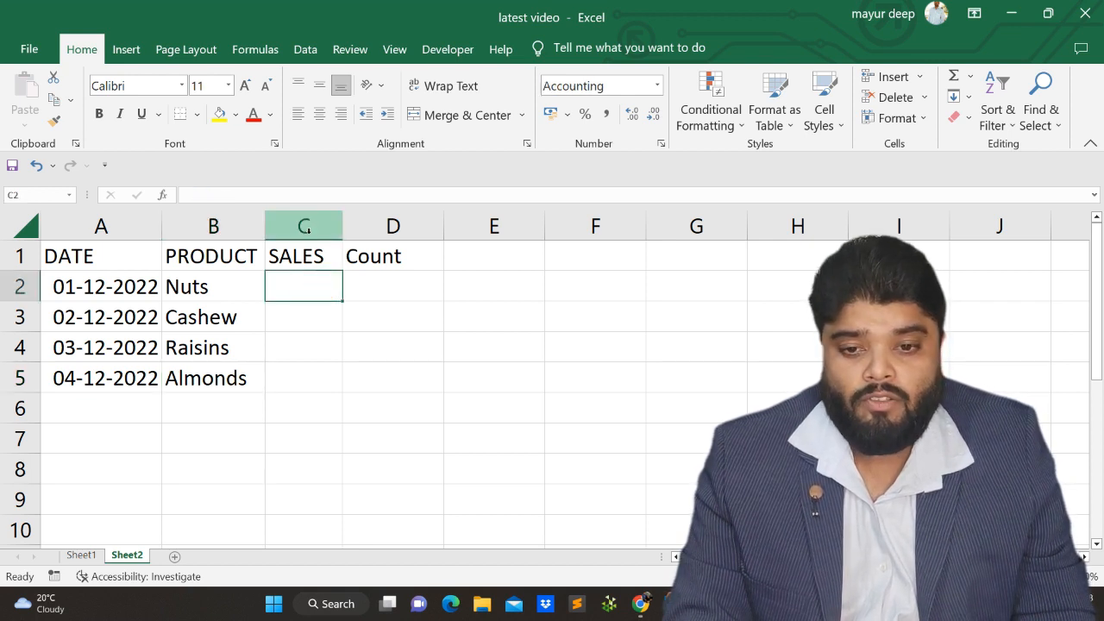
left_click(294, 257)
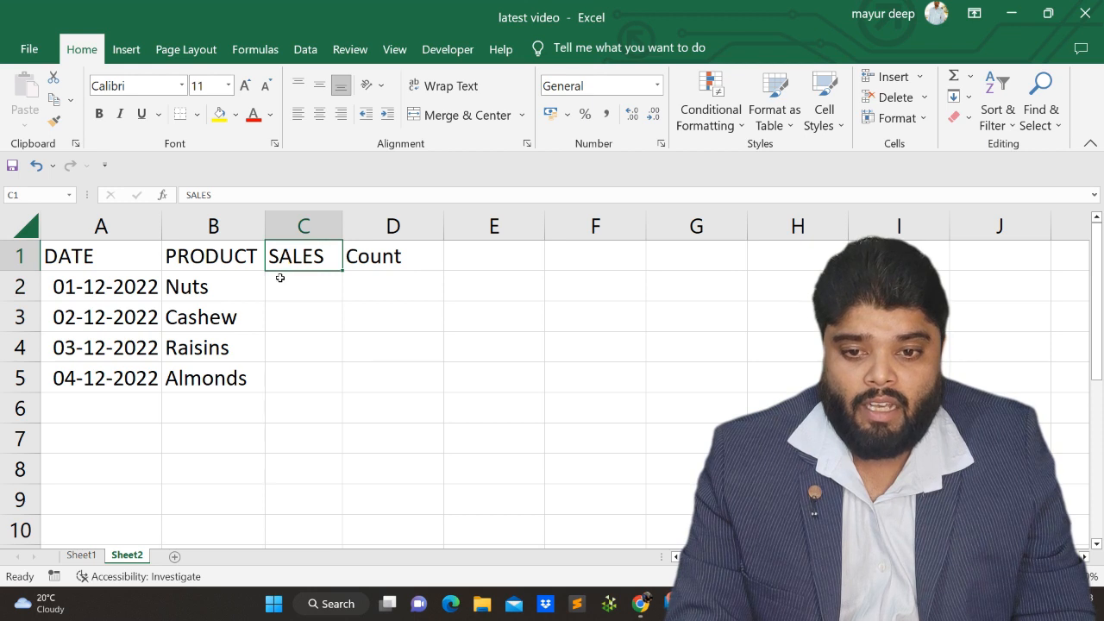
left_click(383, 257)
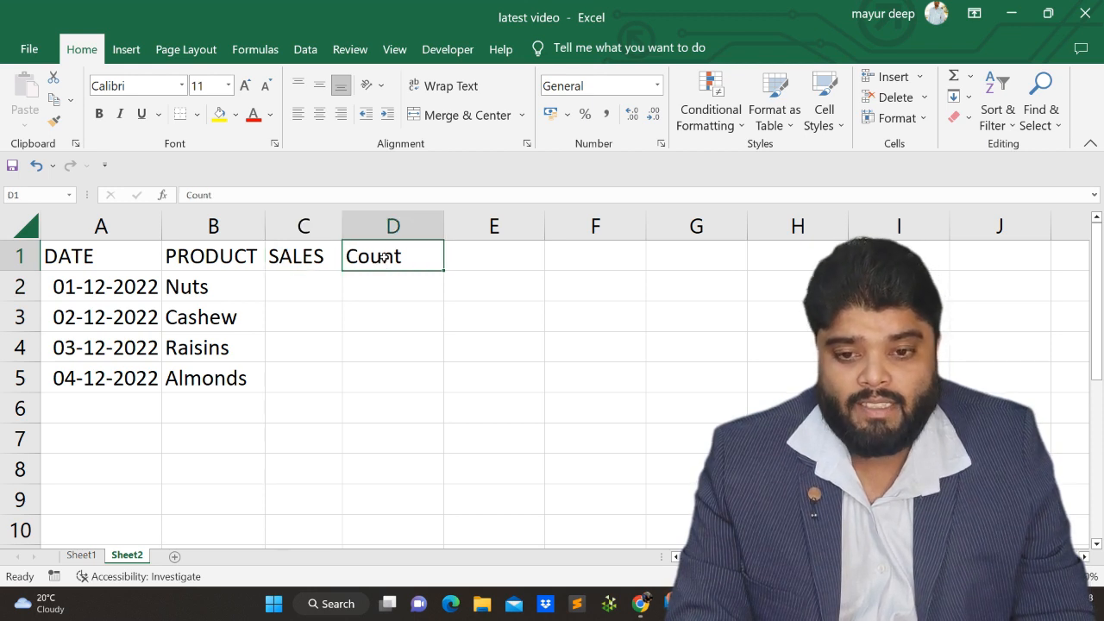
Enter 1 as the Nuts sales value in cell C2 and clear it again
left_click(302, 292)
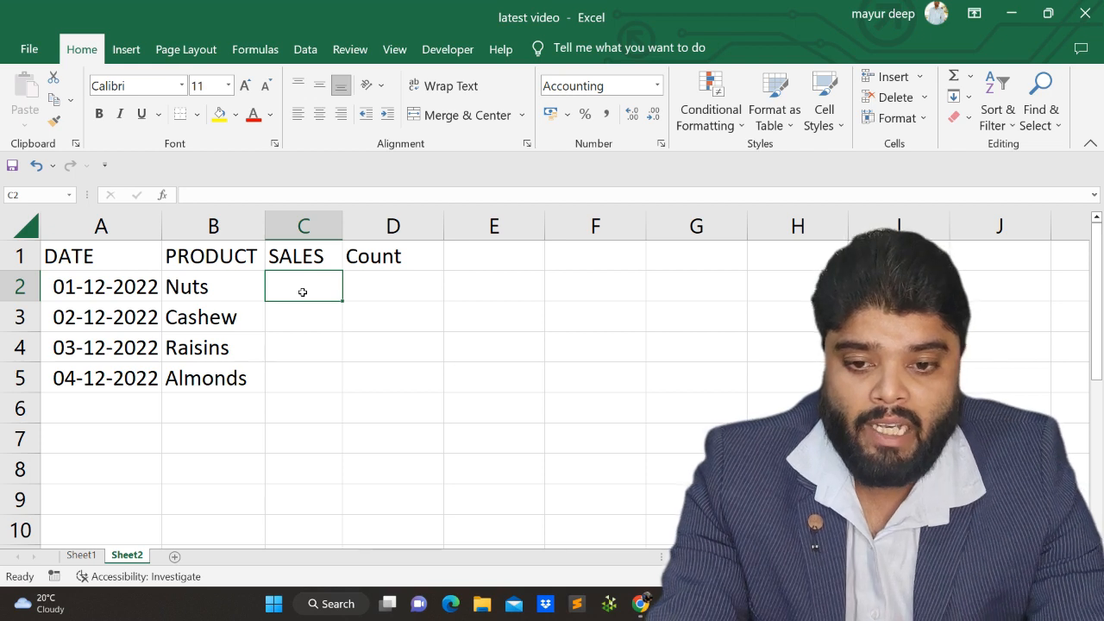
type("1")
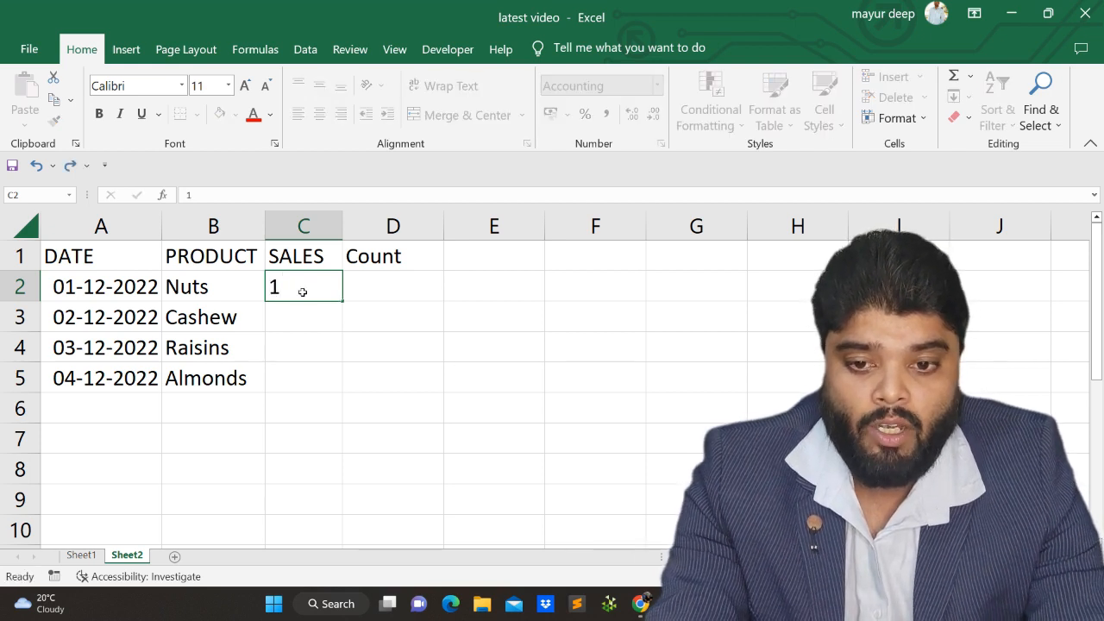
key("Return")
left_click(300, 288)
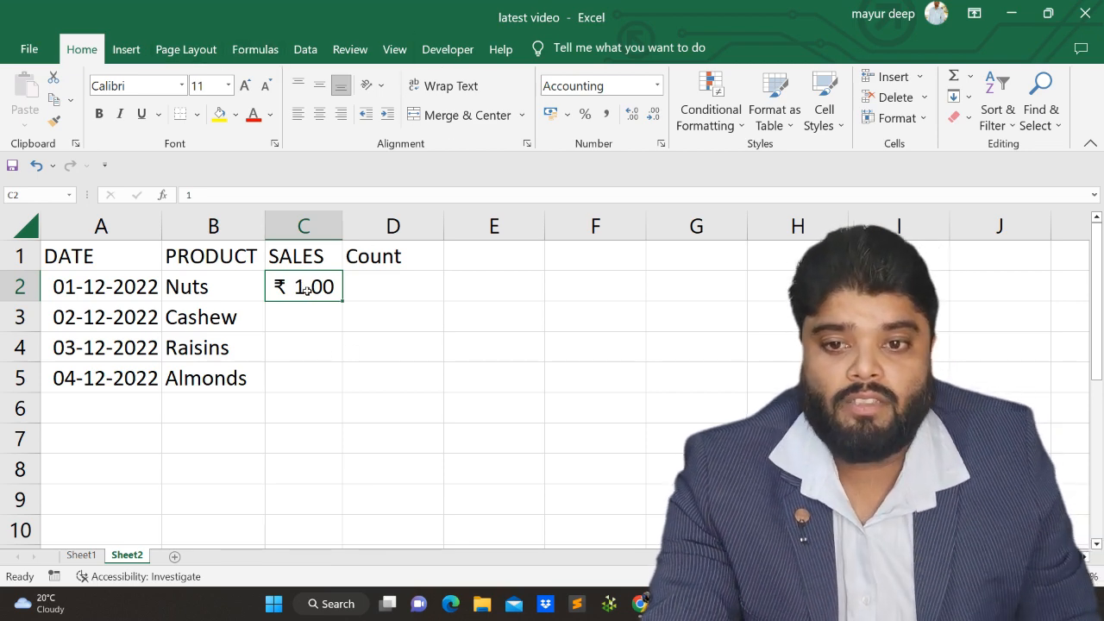
key("Delete")
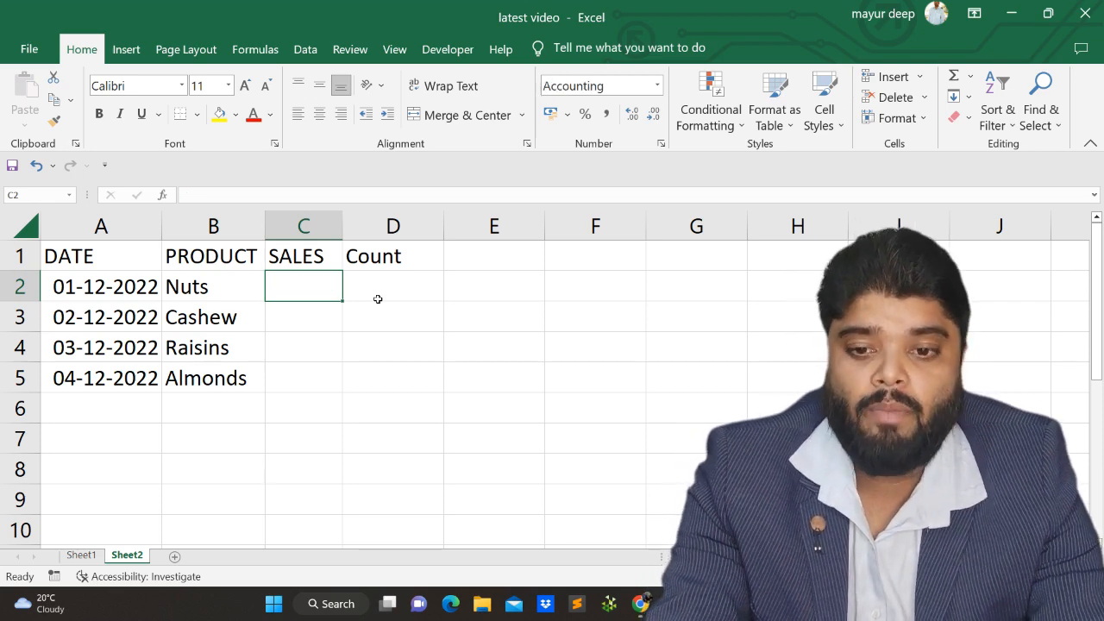
Enter 1 Kg as the Nuts sales value in cell C2
type("1 K")
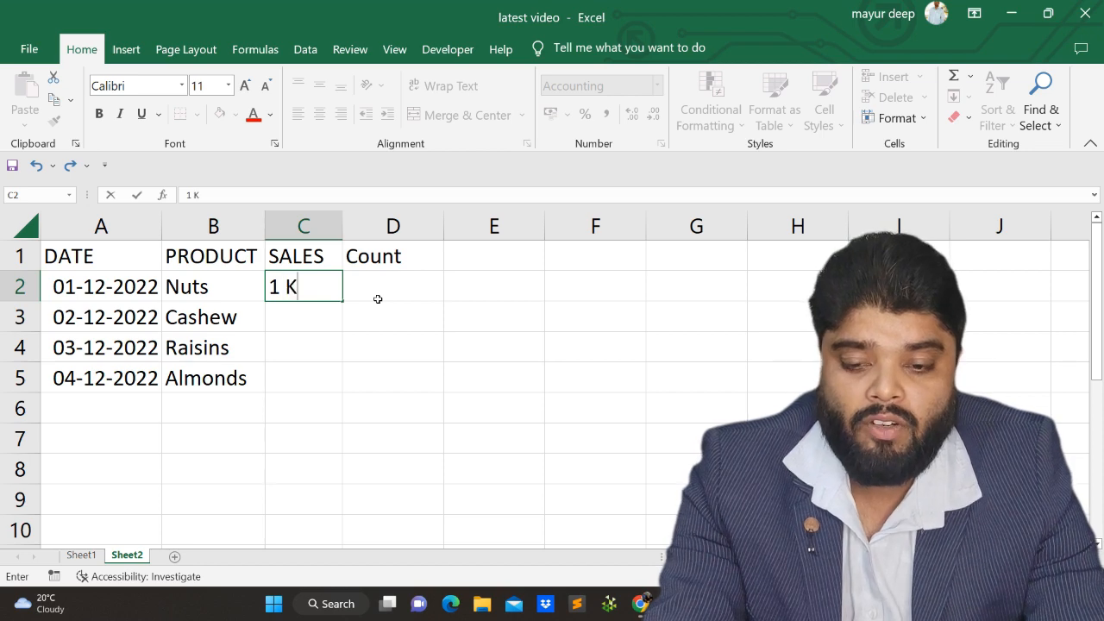
type("g")
key("Return")
Enter 2 Kg as the Cashew sales value in cell C3
type("2")
key("Return")
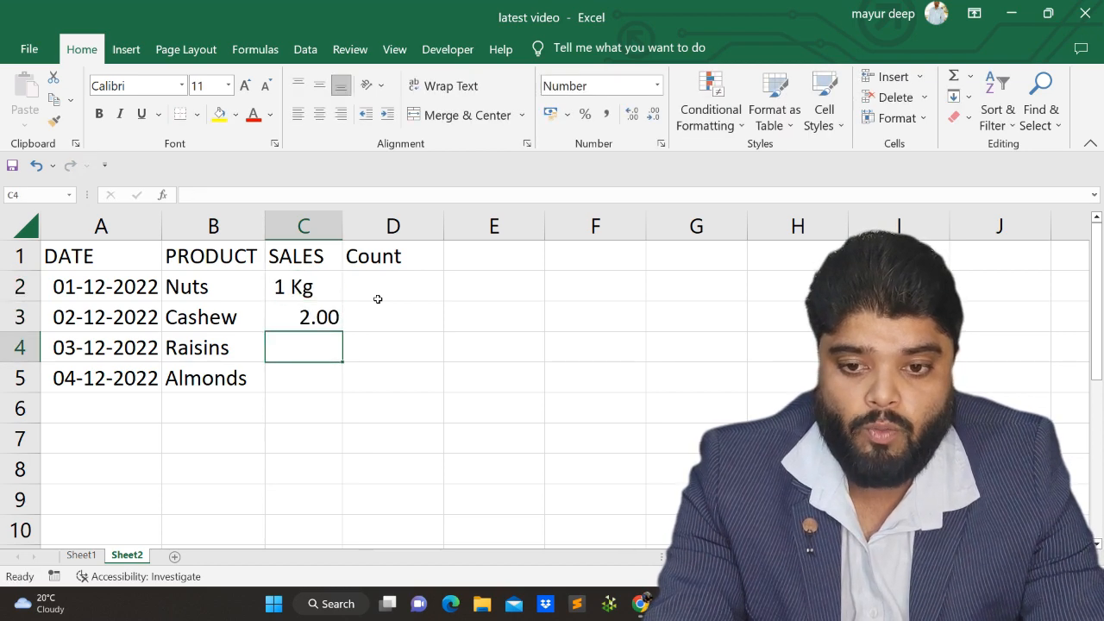
key("Right")
type("2")
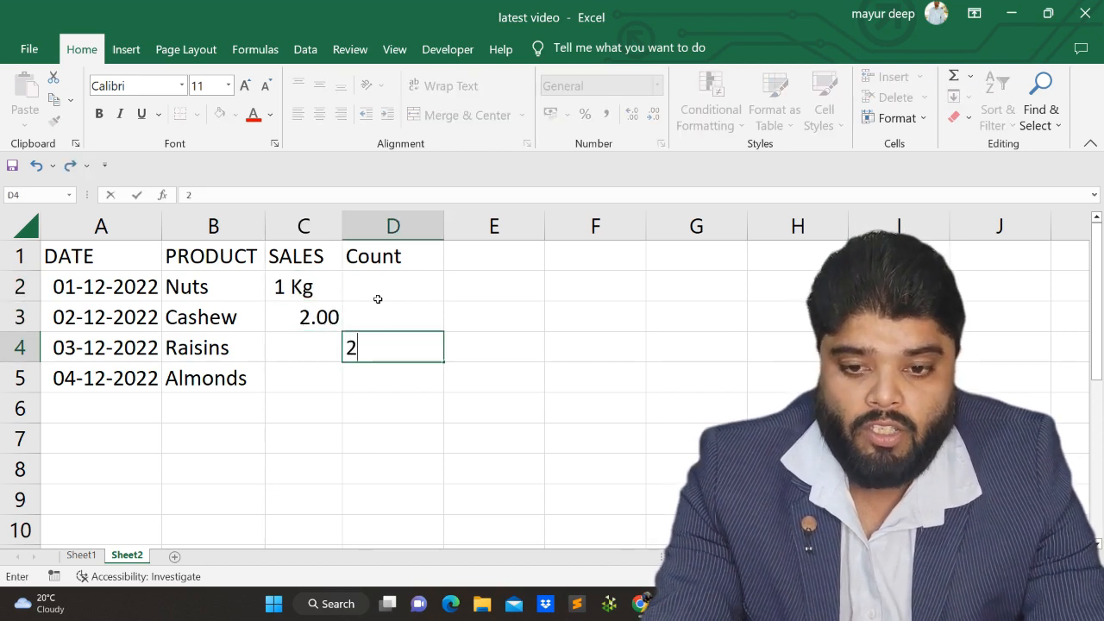
key("BackSpace")
key("Up")
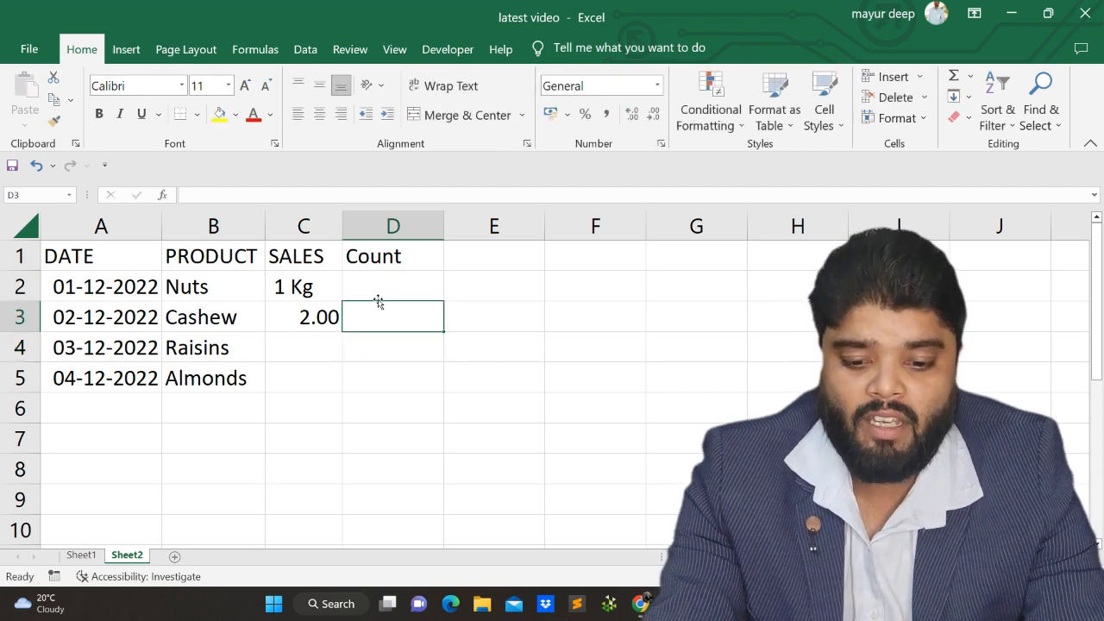
key("Left")
type("2")
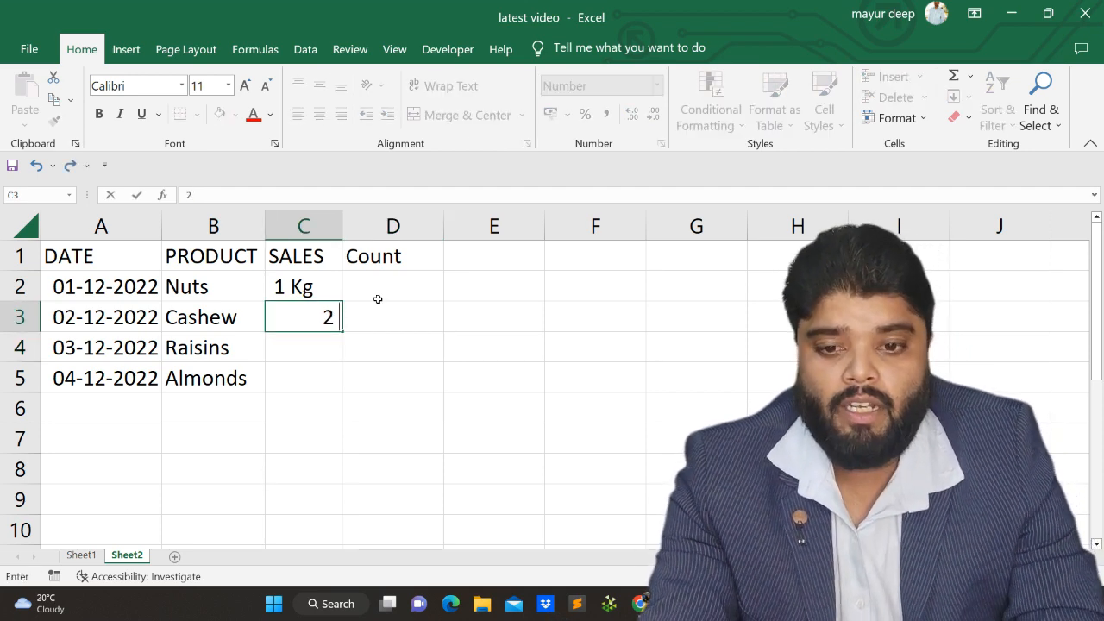
type(" Kg")
key("Return")
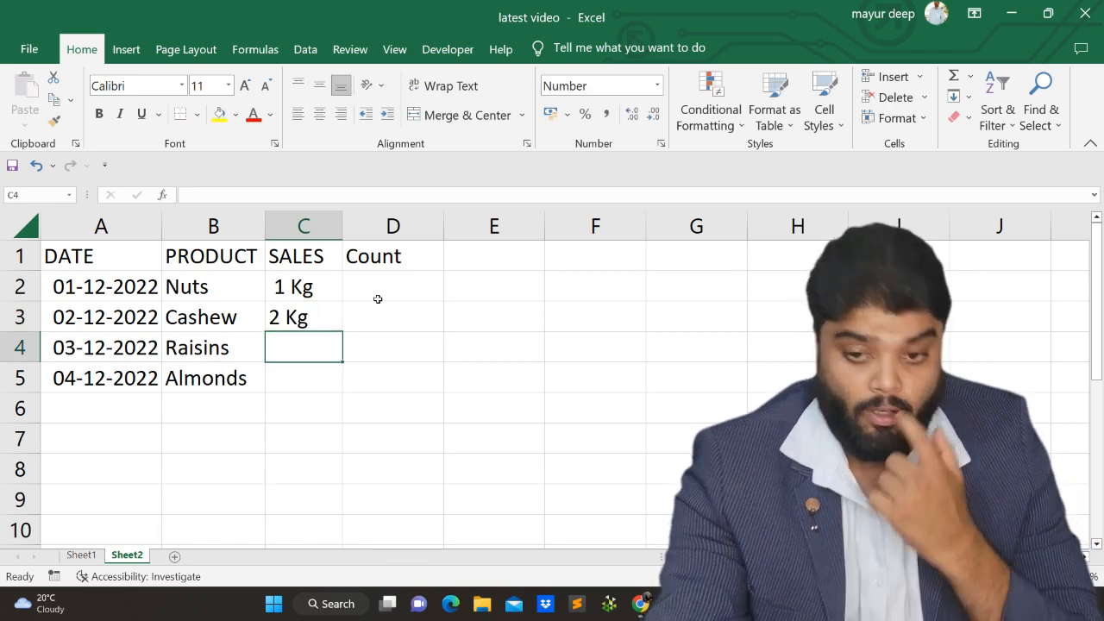
key("Up")
key("Up")
key("Right")
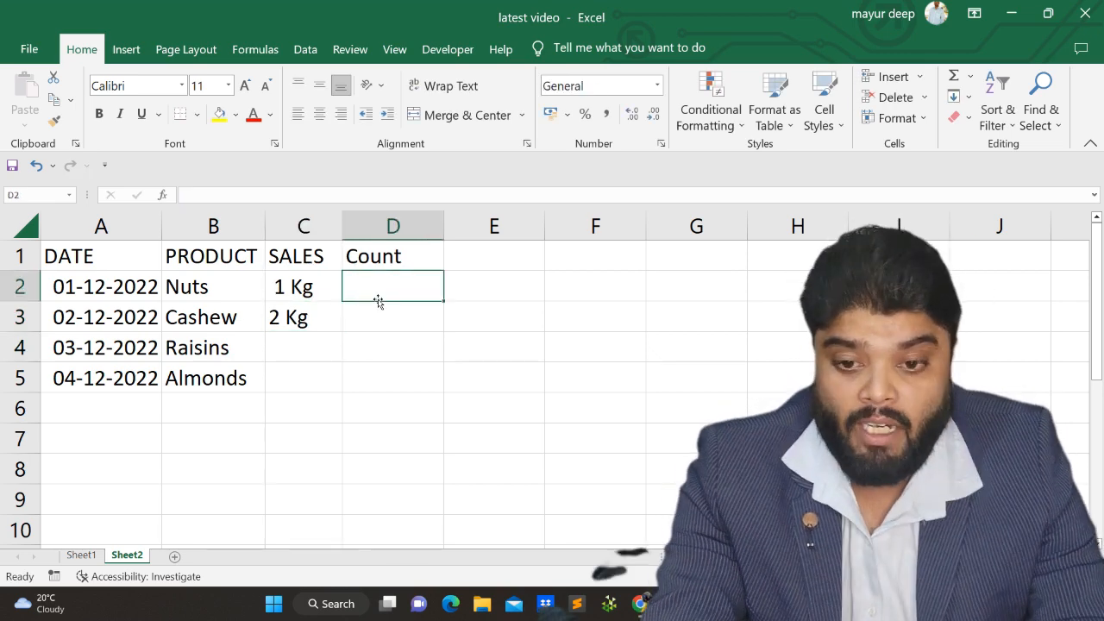
key("Left")
key("Down")
key("Down")
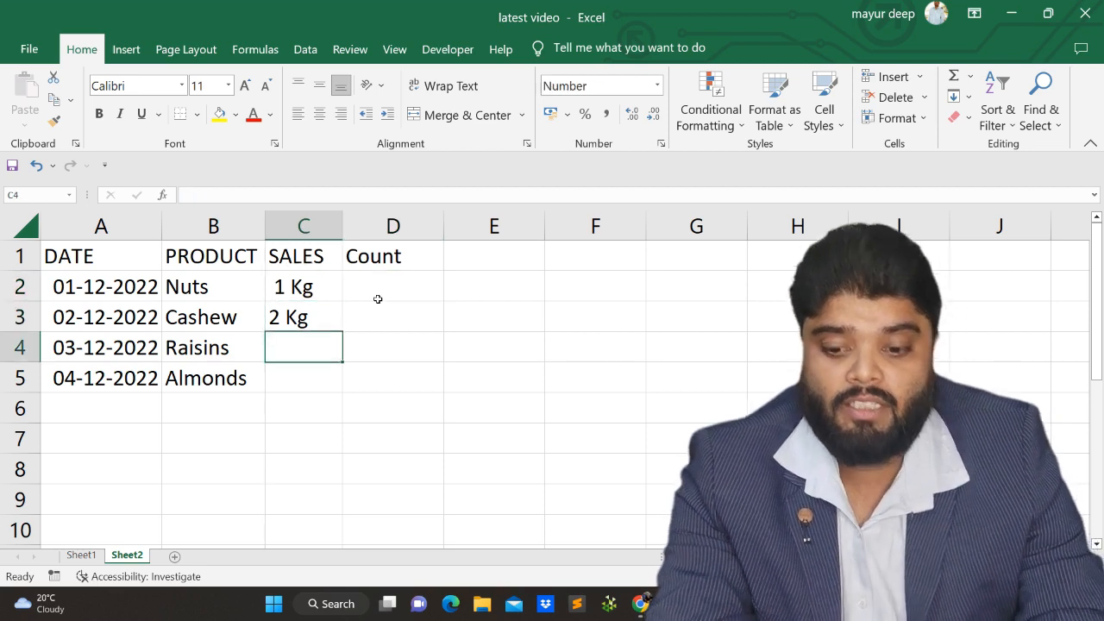
Enter 3 Kg for Raisins in cell C4 and 34 Kg for Almonds in cell C5
type("3")
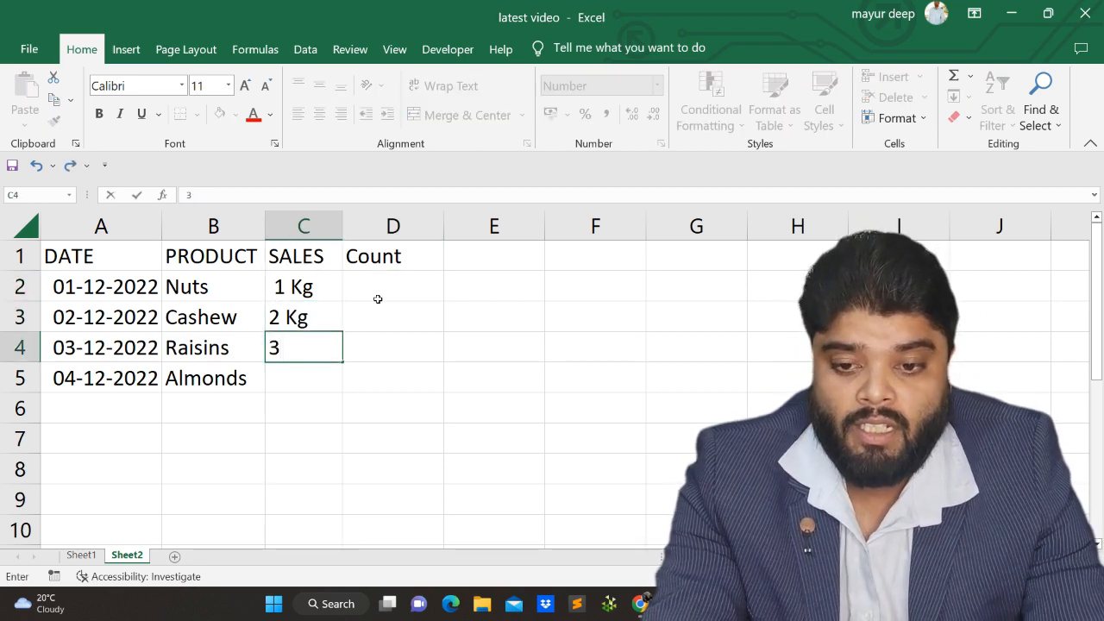
type(" Kg")
key("Return")
type("3")
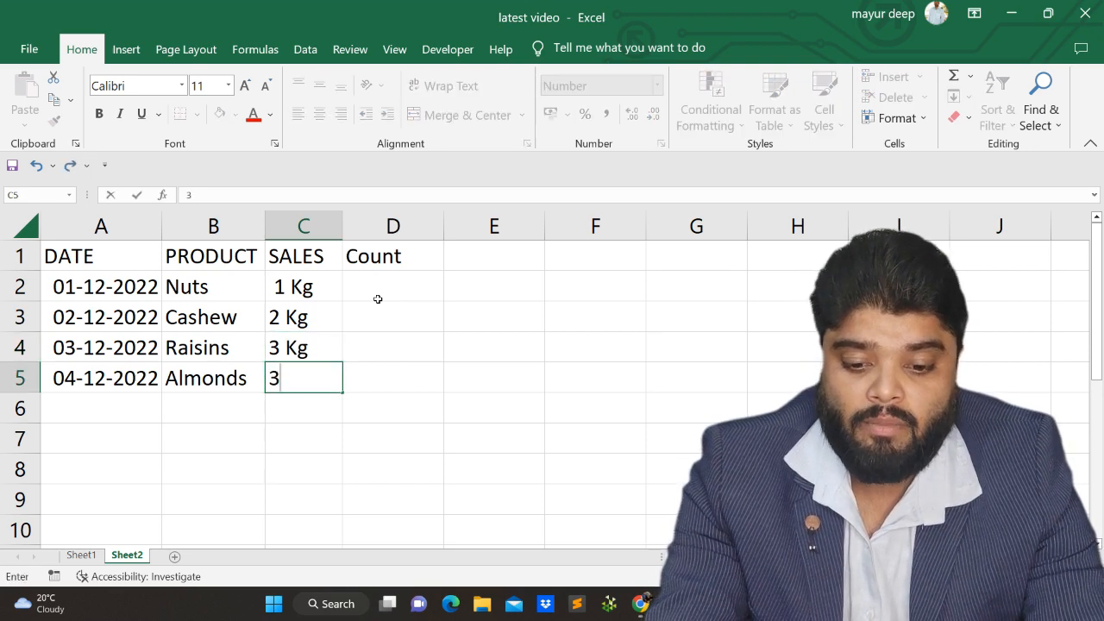
type("4 Kg")
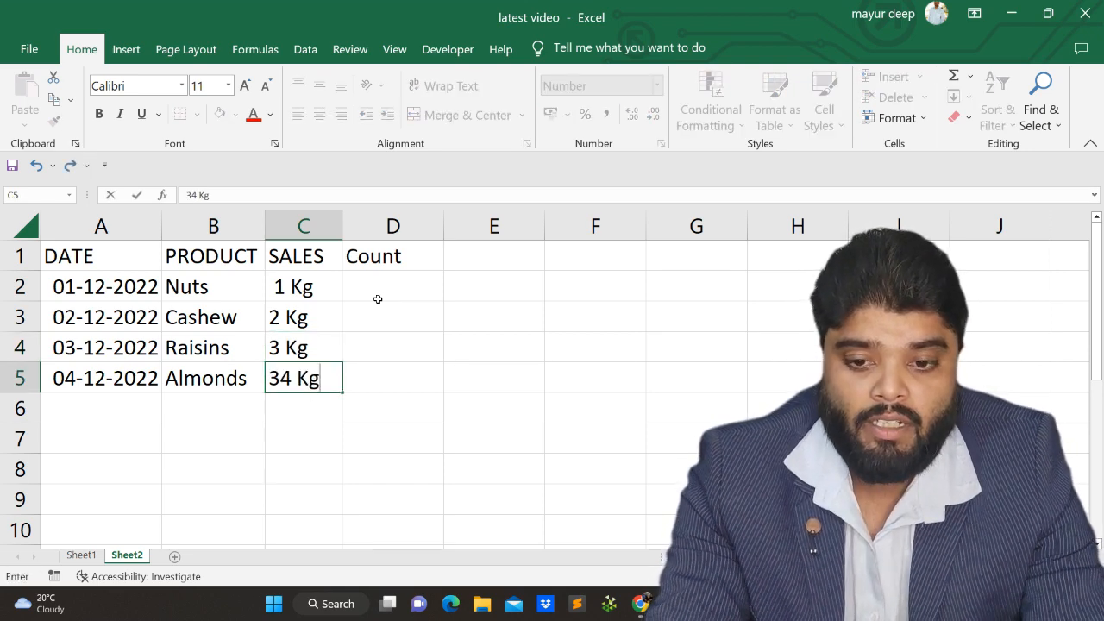
key("Return")
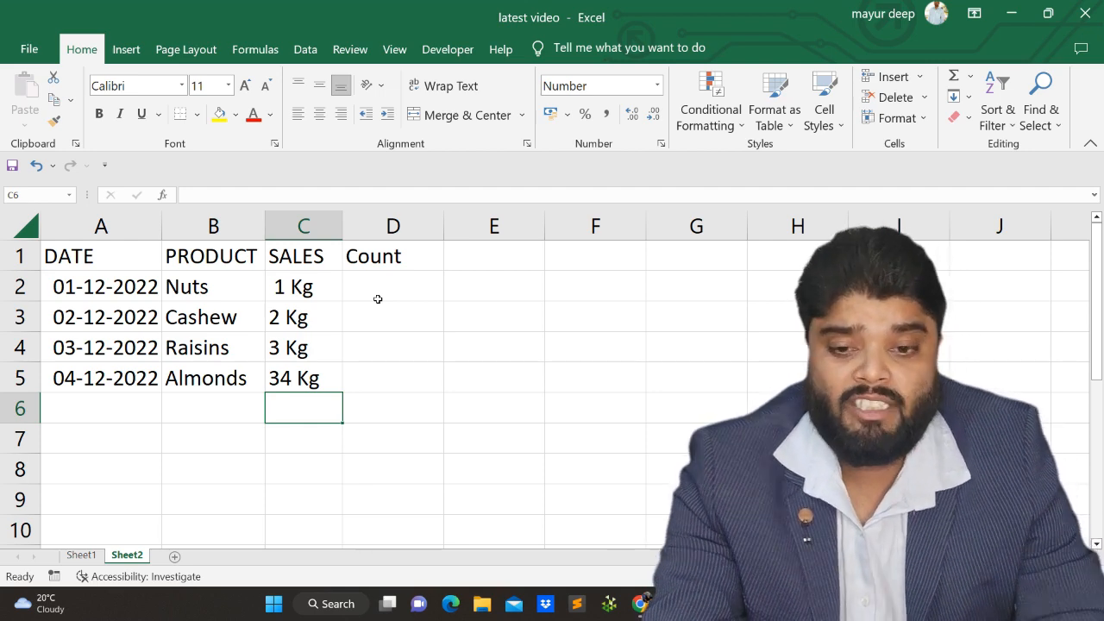
Enter the plain numbers 1, 2, 3 and 4 in cells E2 to E5 and total them with SUM in E6
left_click_drag(330, 285, 337, 379)
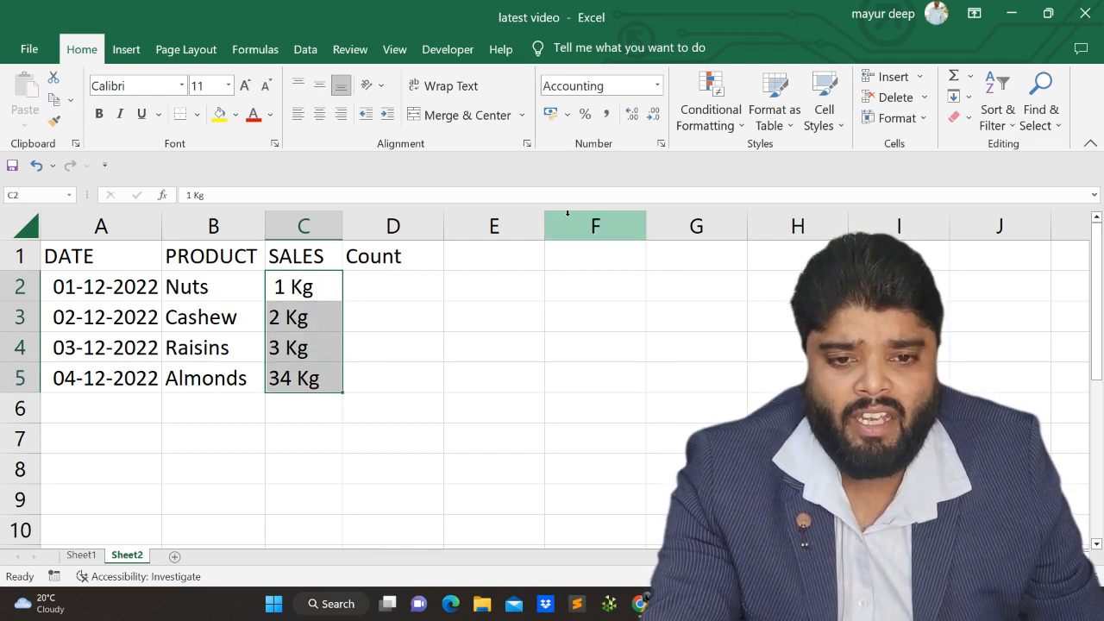
left_click(365, 275)
left_click(516, 287)
type("1")
key("Return")
type("2")
key("Return")
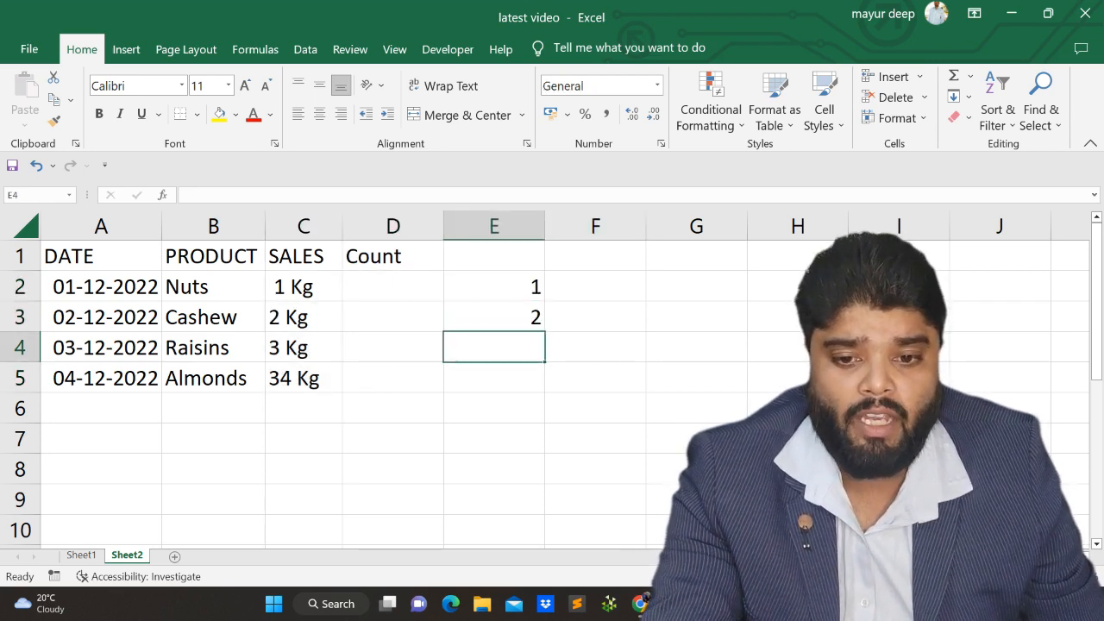
type("3")
key("Return")
type("4")
key("Return")
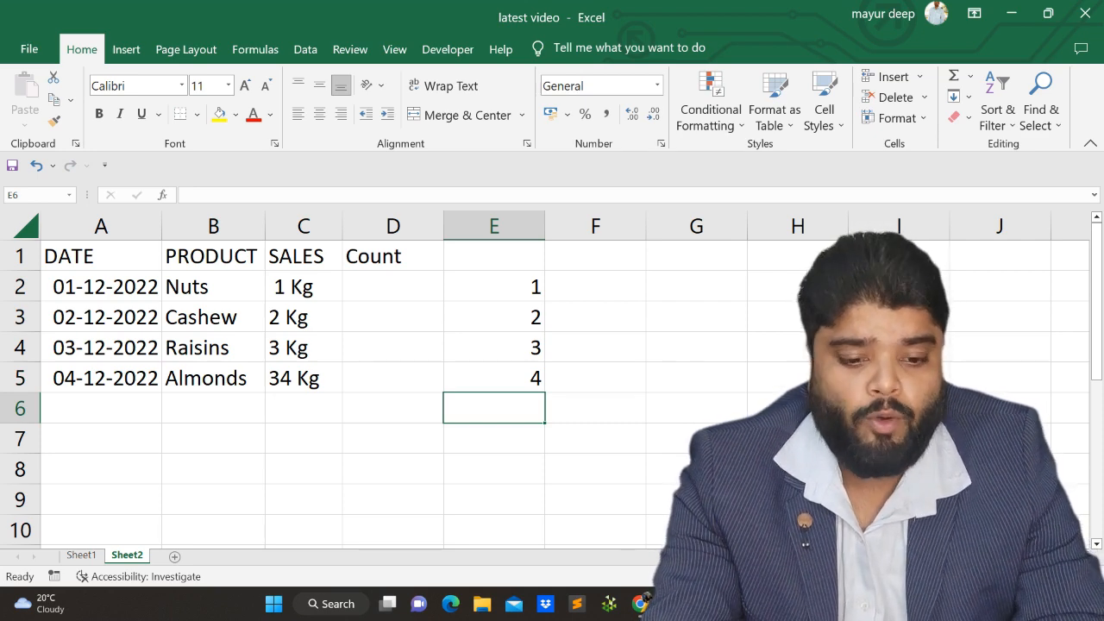
key("alt+equal")
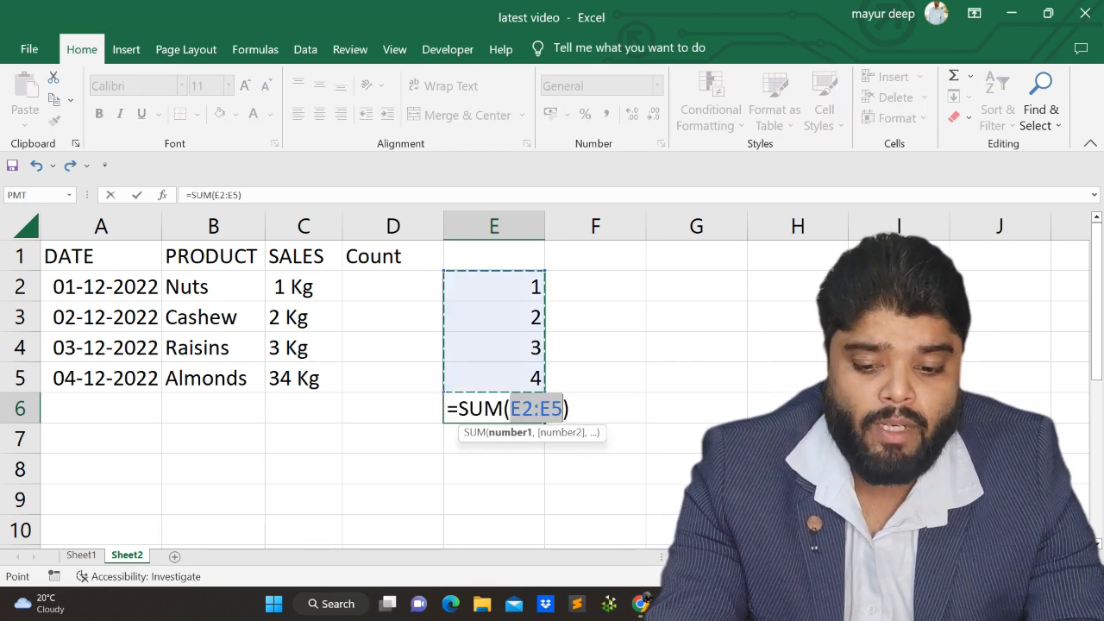
key("Return")
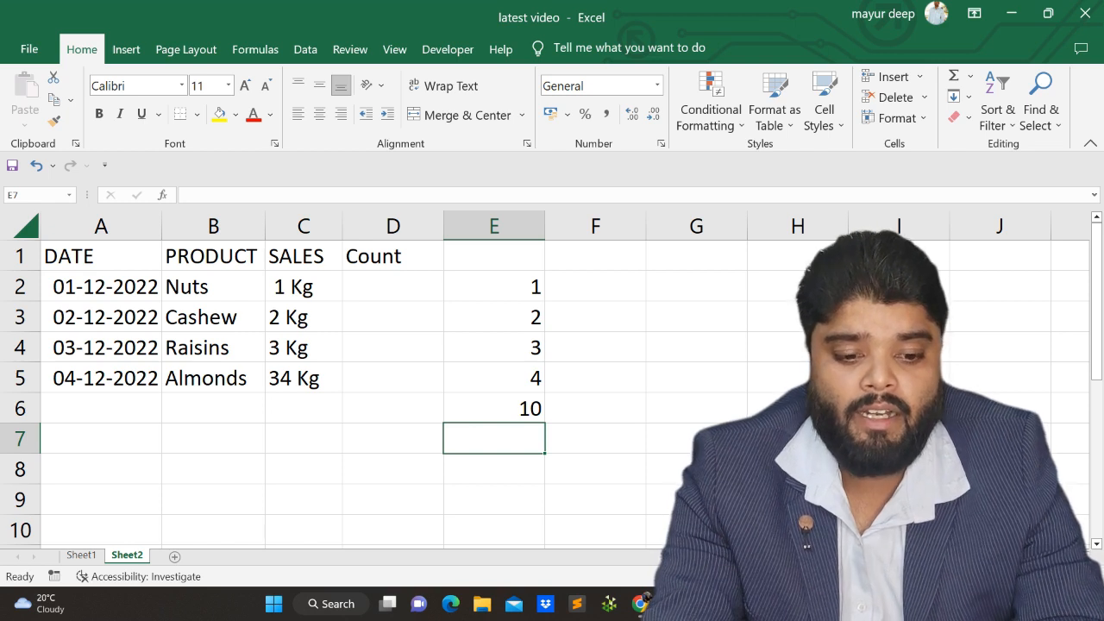
Total the SALES column by entering =SUM(C2:C5) in cell C6
key("Left")
key("Left")
key("Up")
key("Left")
key("Right")
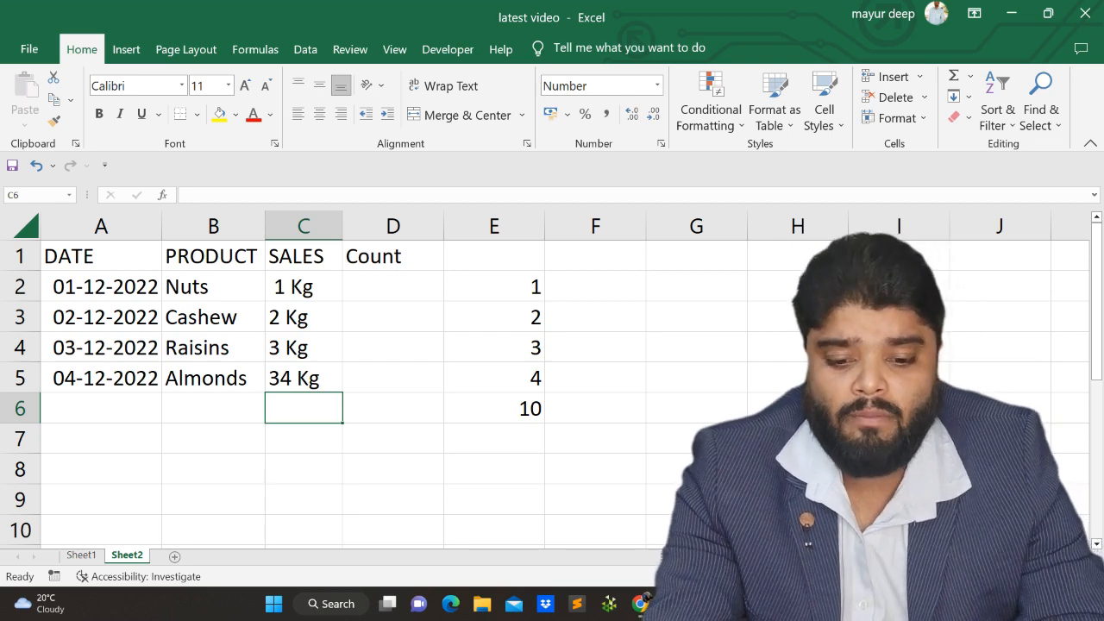
type("=sum(")
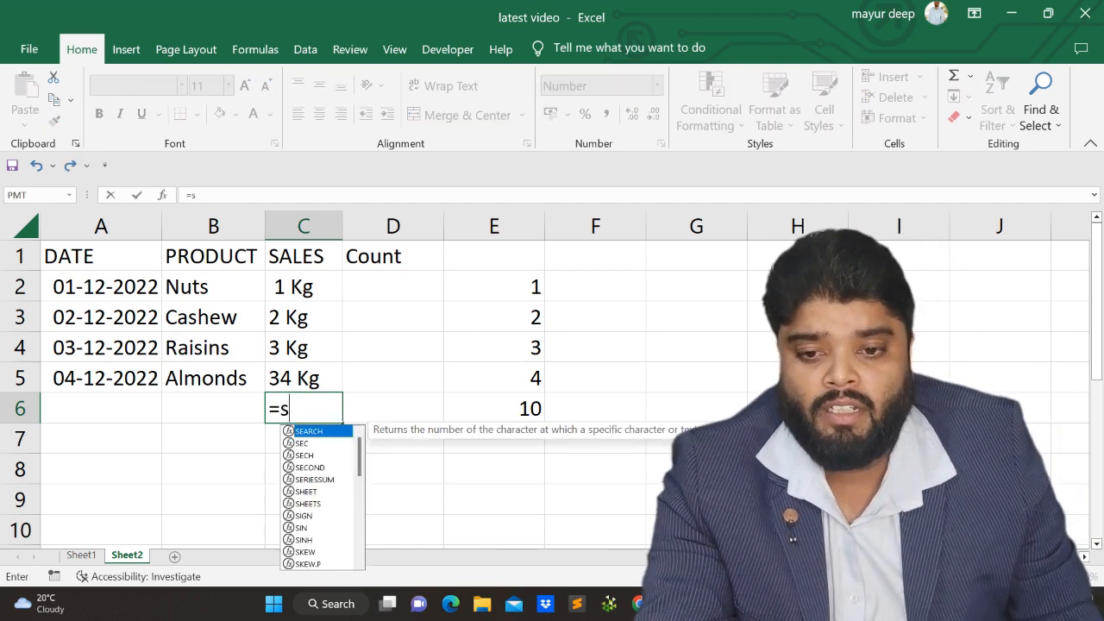
key("Up")
key("Up")
key("Up")
key("Up")
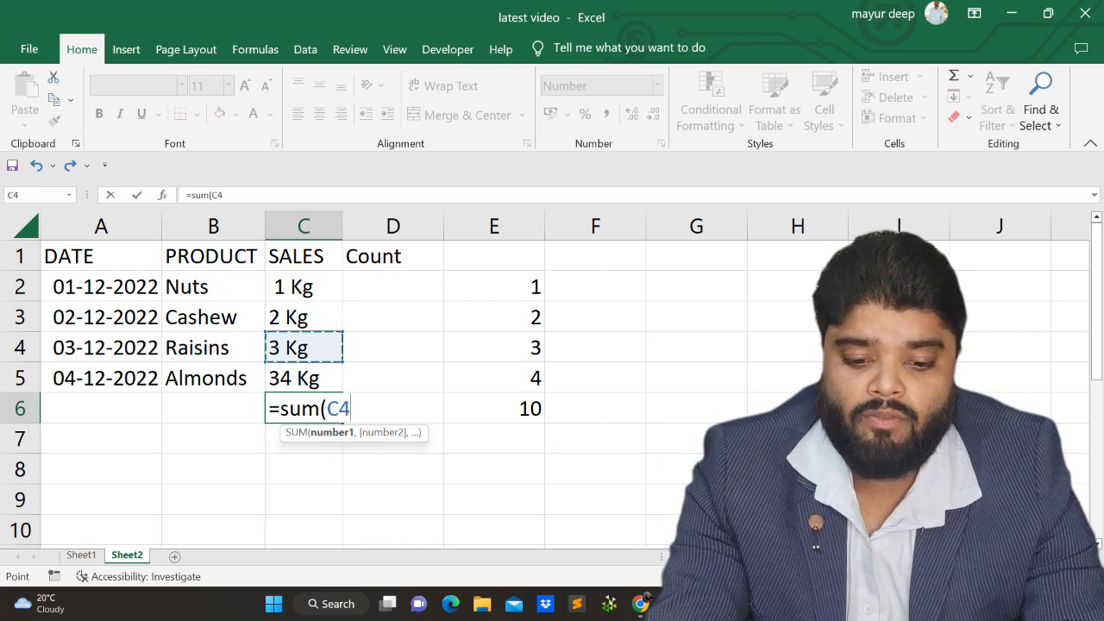
key("shift+Down")
key("shift+Down")
key("shift+Down")
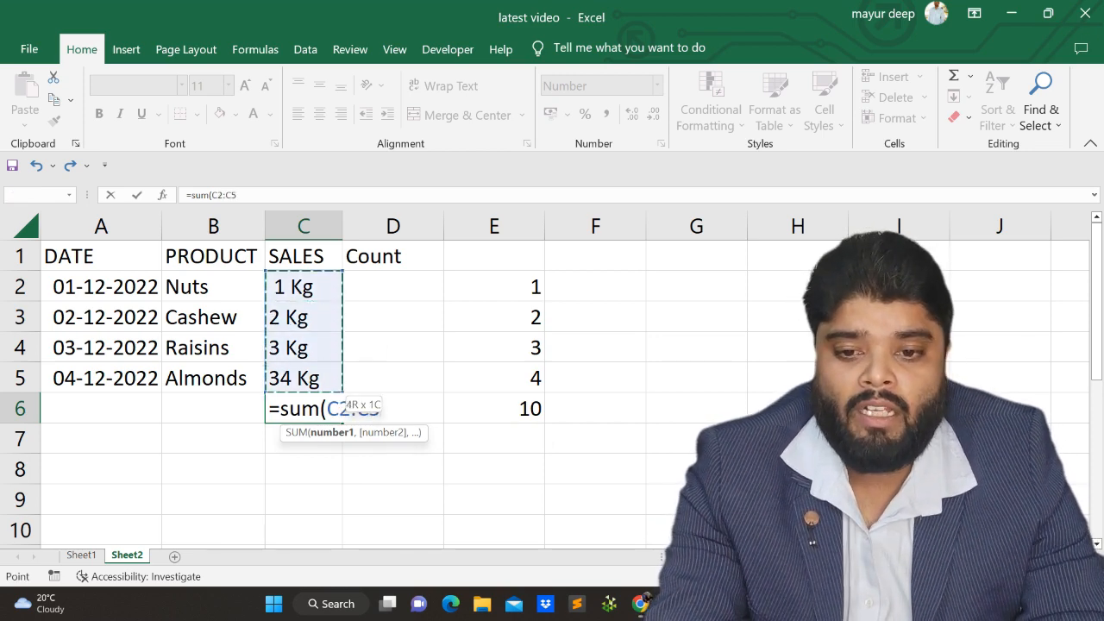
key("Return")
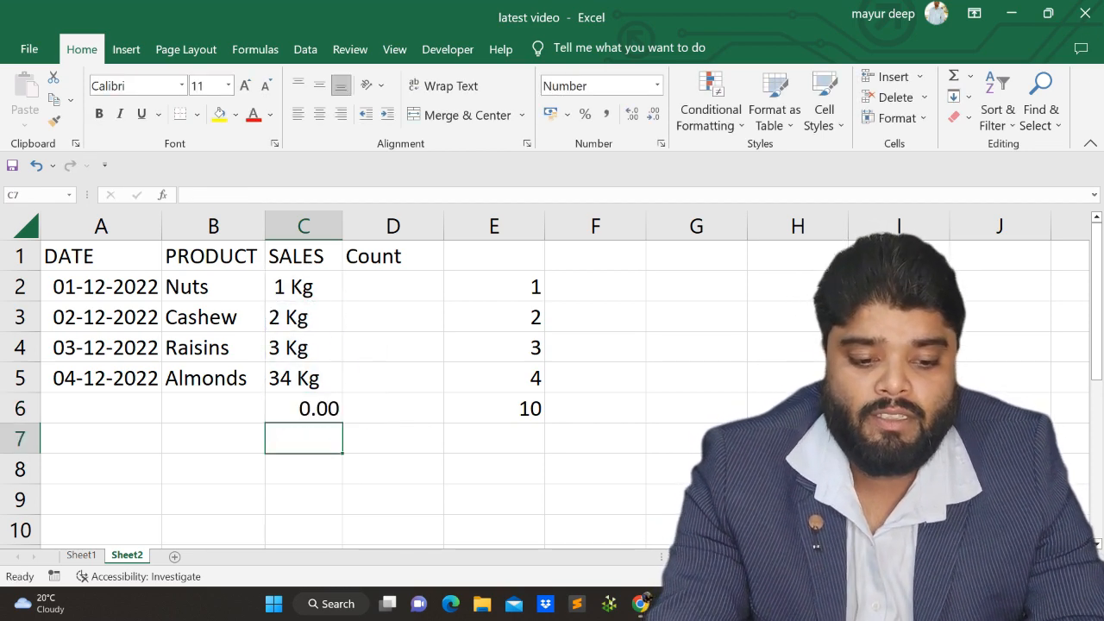
key("Up")
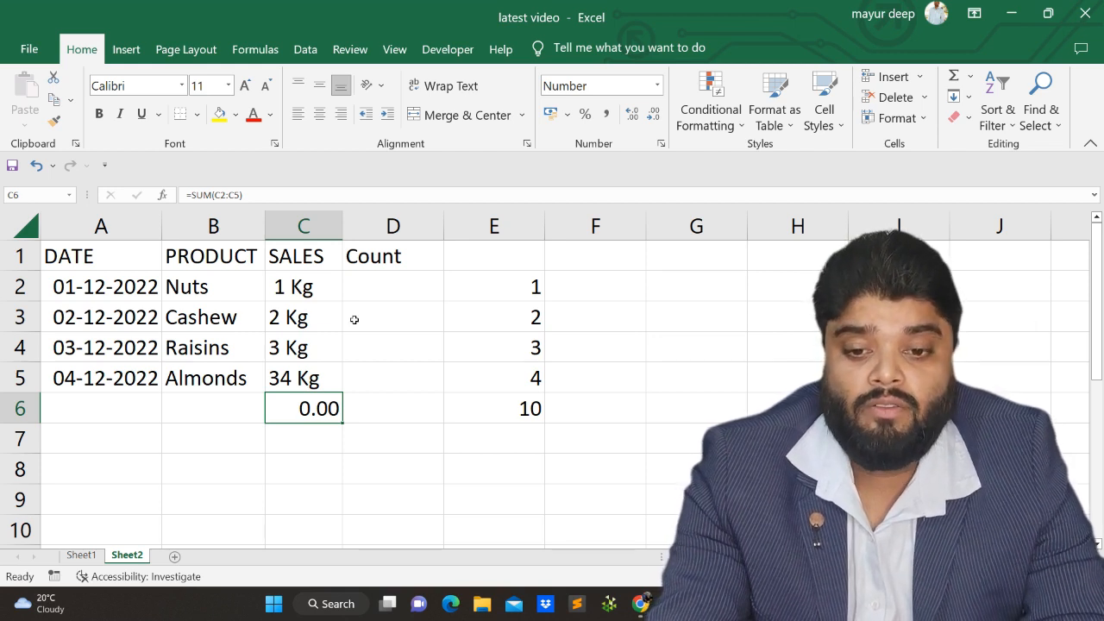
left_click(297, 293)
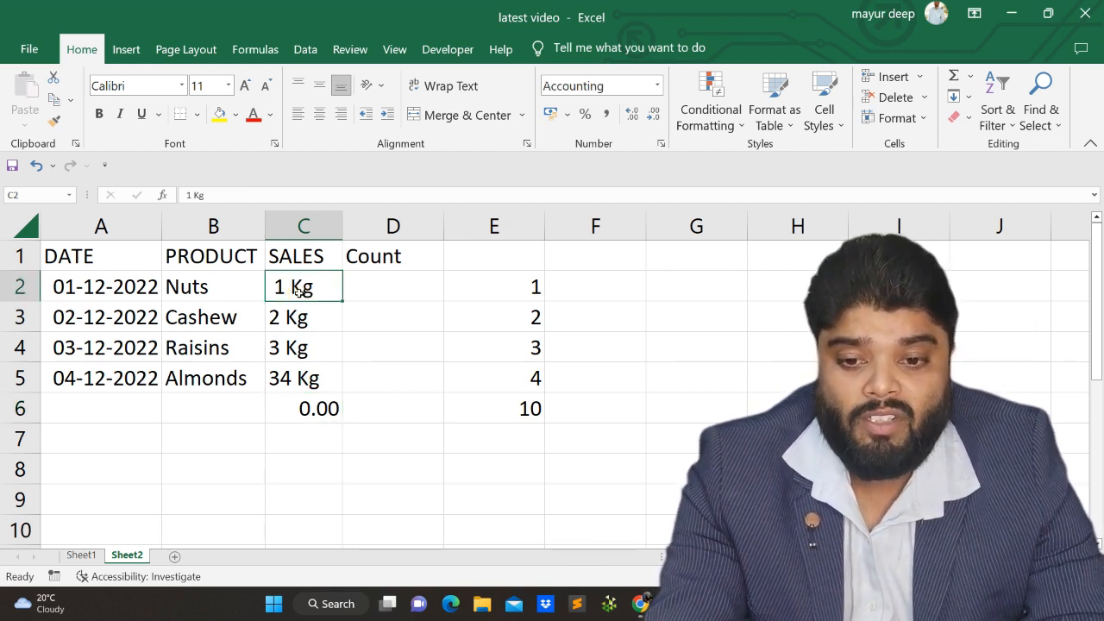
Review the Kg sales entries in cells C2 to C5
key("Down")
key("Down")
key("Up")
key("Up")
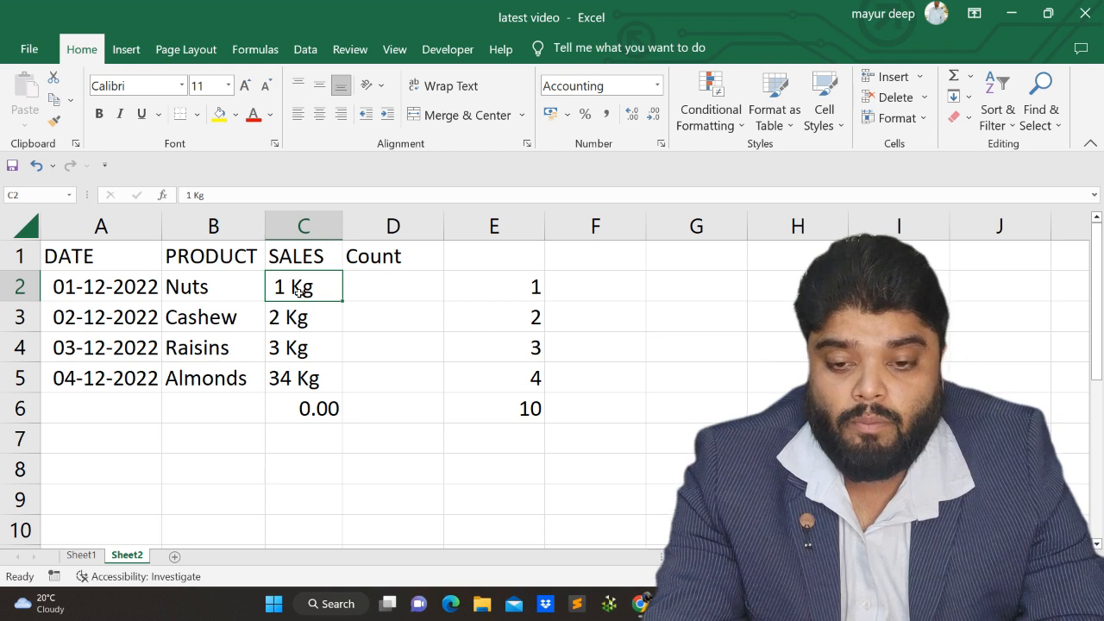
key("Down")
key("Down")
key("Down")
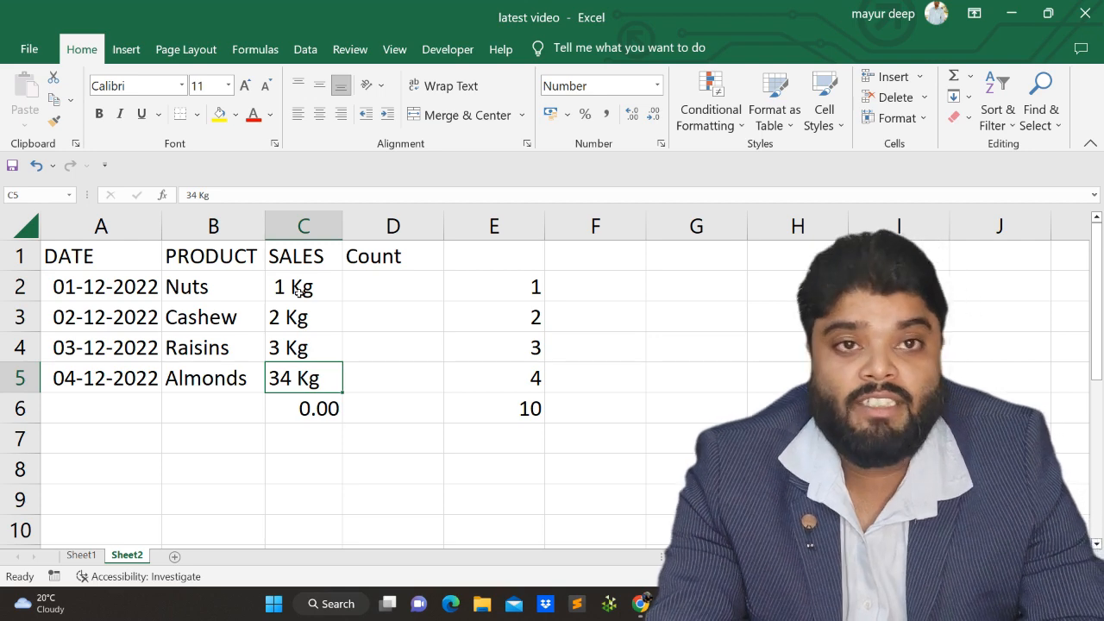
Clear the plain test numbers and their total from cells E2 to E6
key("Down")
key("Right")
key("Right")
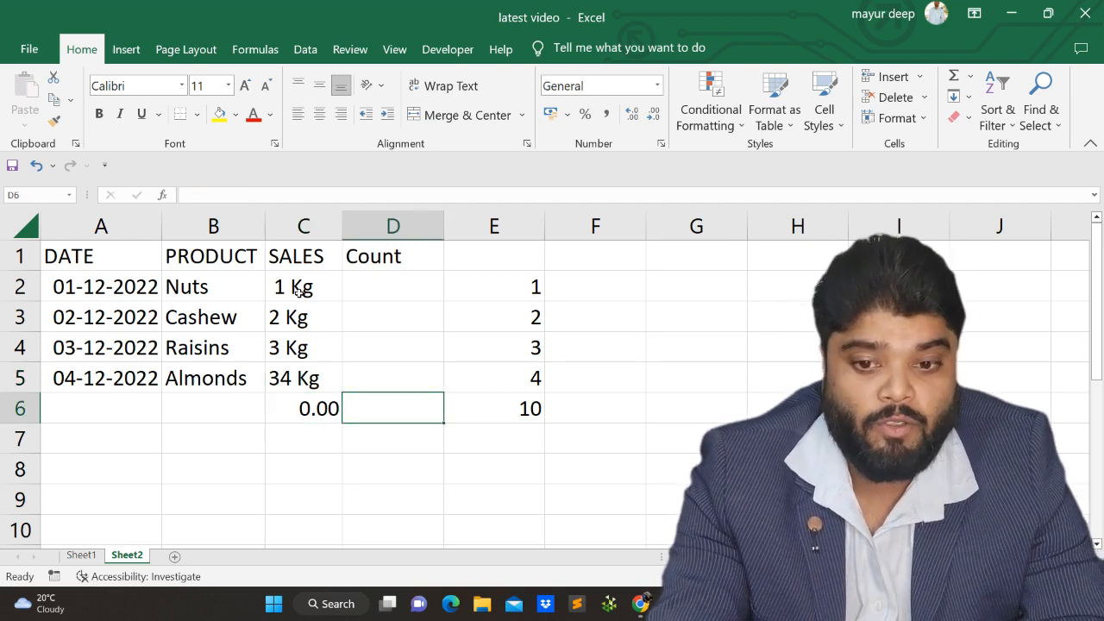
key("shift+Up")
key("shift+Up")
key("shift+Up")
key("shift+Up")
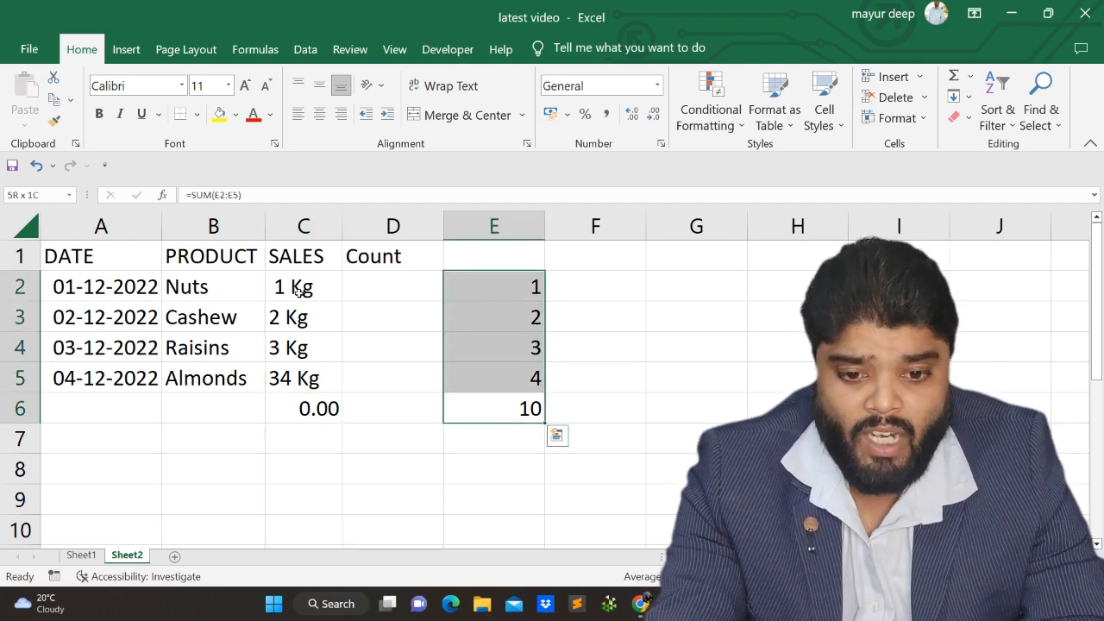
key("Delete")
Enter 1 Box for Nuts in cell D2 and 3 Boxes for Cashew in cell D3 of the Count column
key("Left")
key("Up")
key("Up")
key("Up")
key("Up")
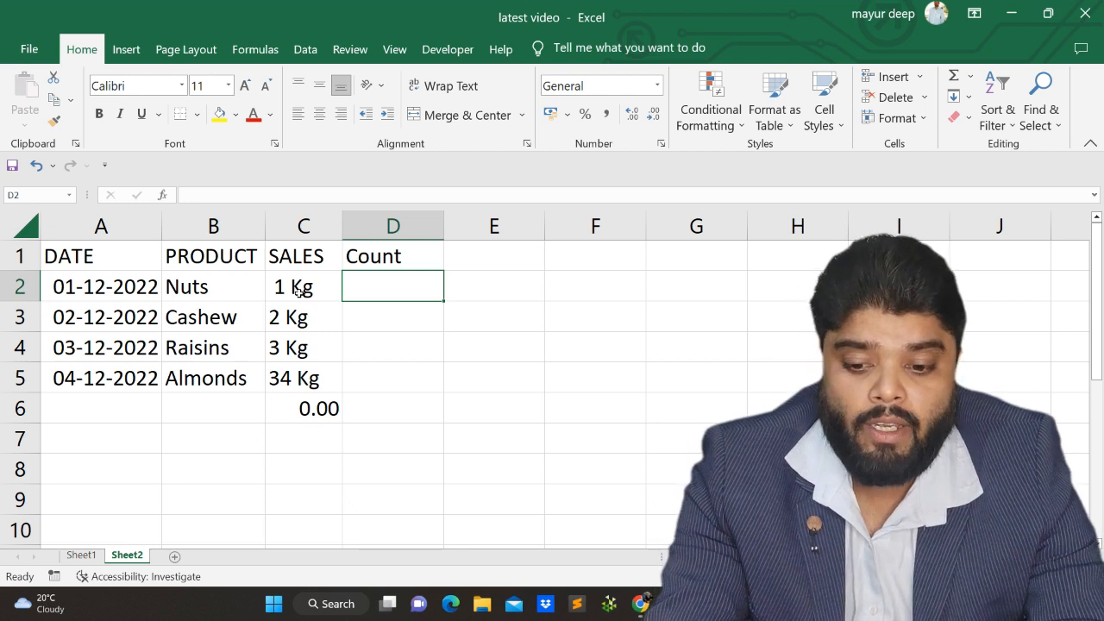
type("1 Box")
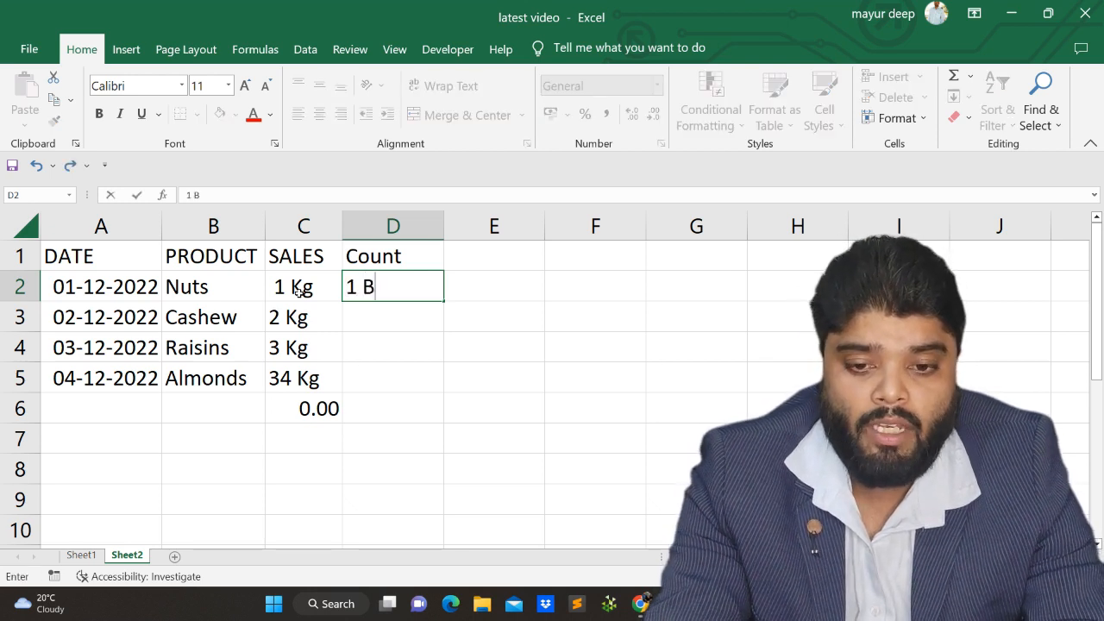
key("Return")
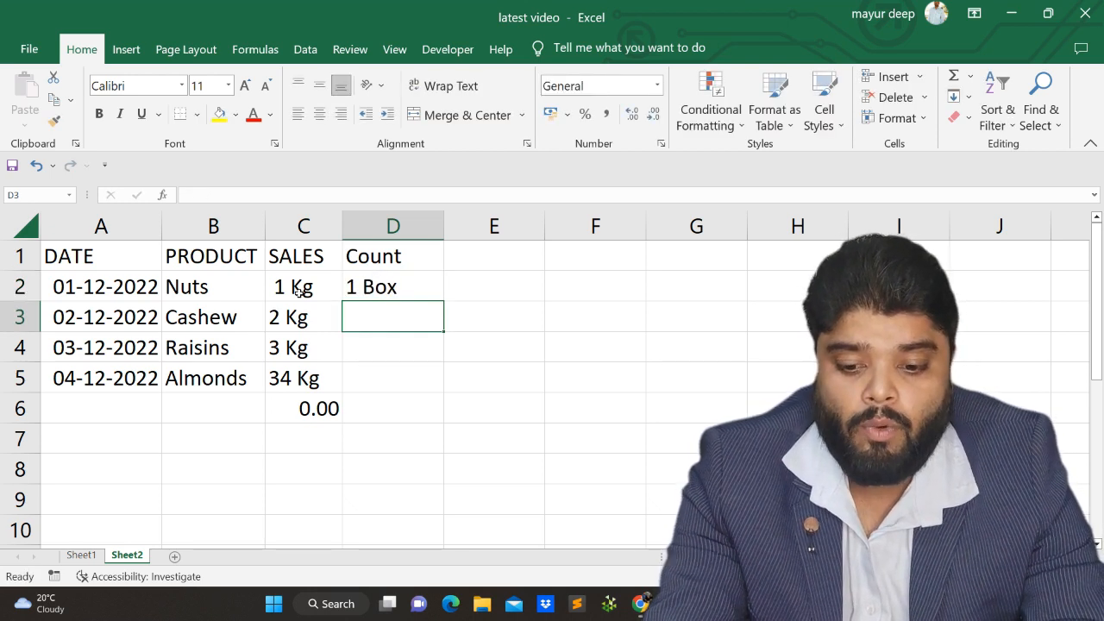
type("3")
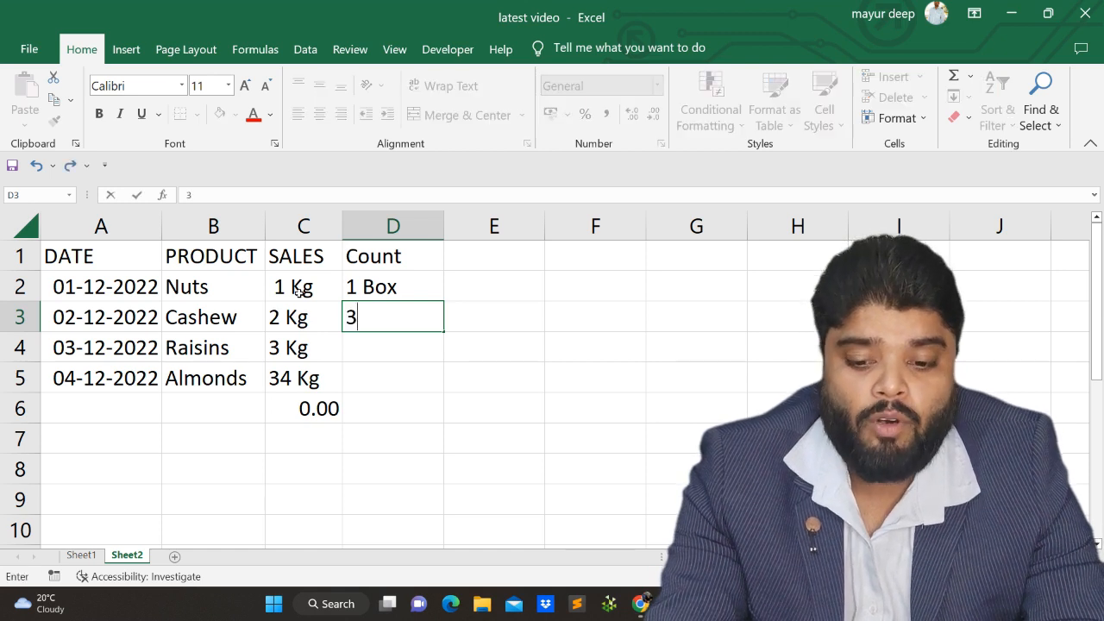
type(" Boxes")
key("Return")
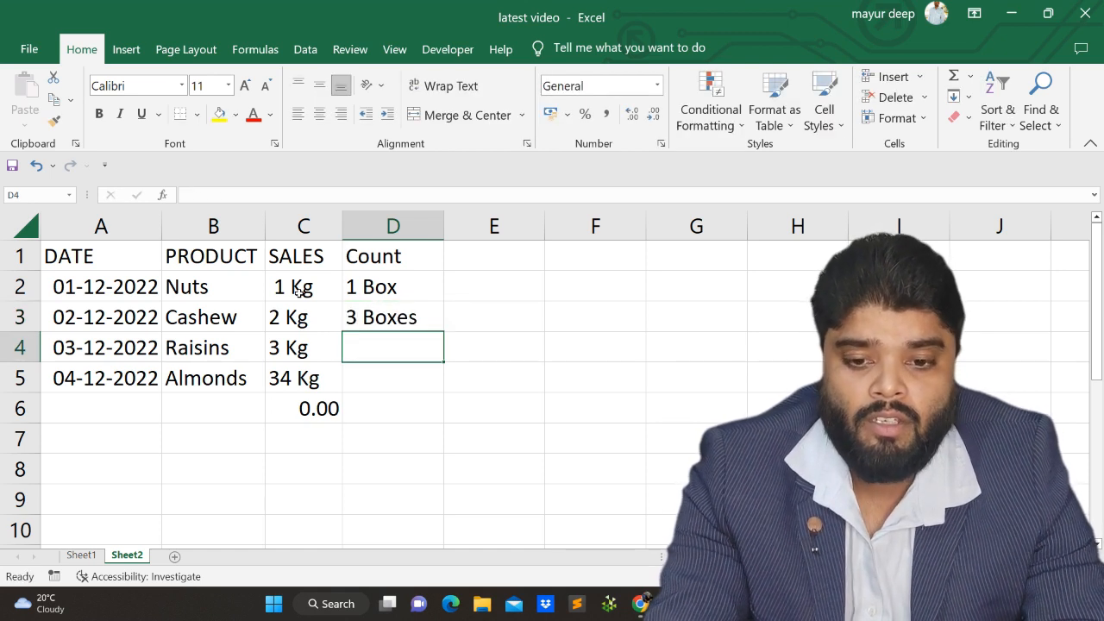
Enter 4 Boxes for Raisins in cell D4 and 23 Boxes for Almonds in cell D5
type("4 Boxes")
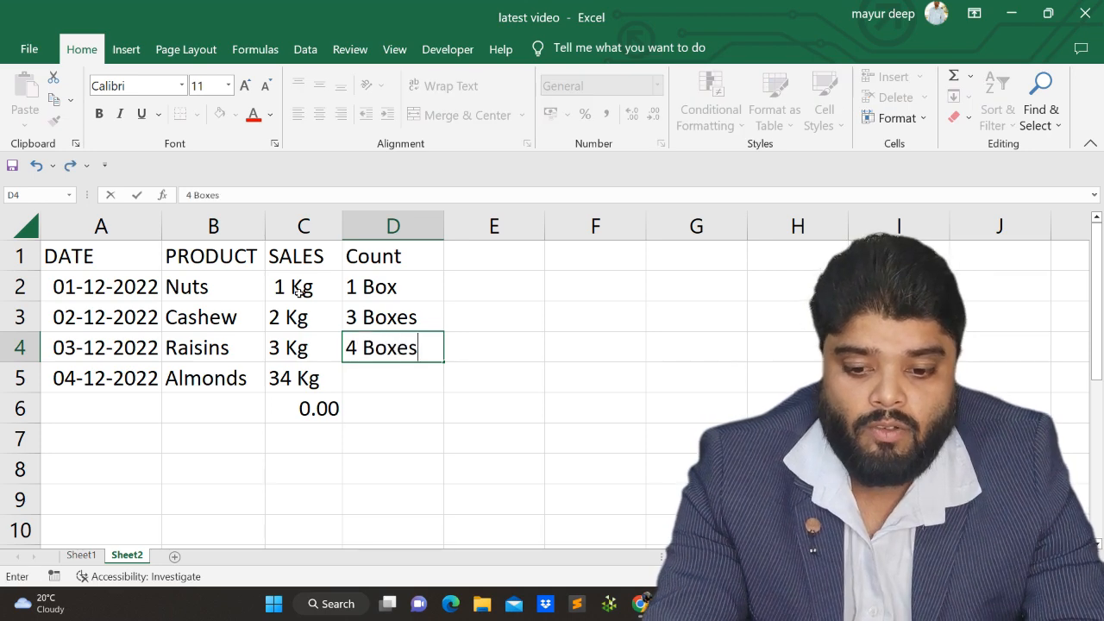
key("Return")
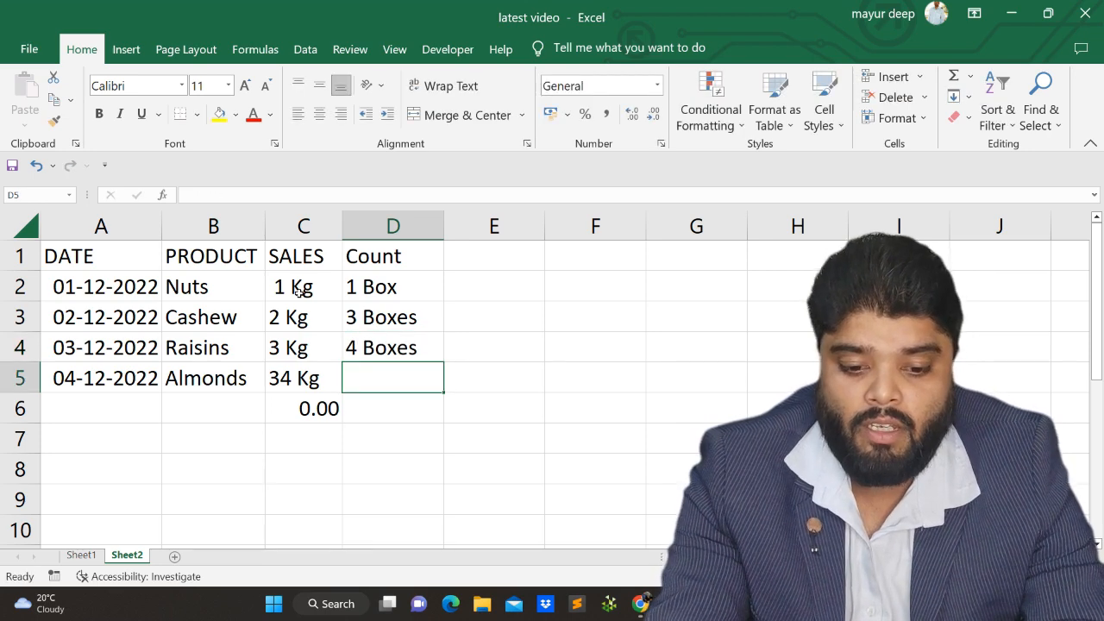
type("23 B")
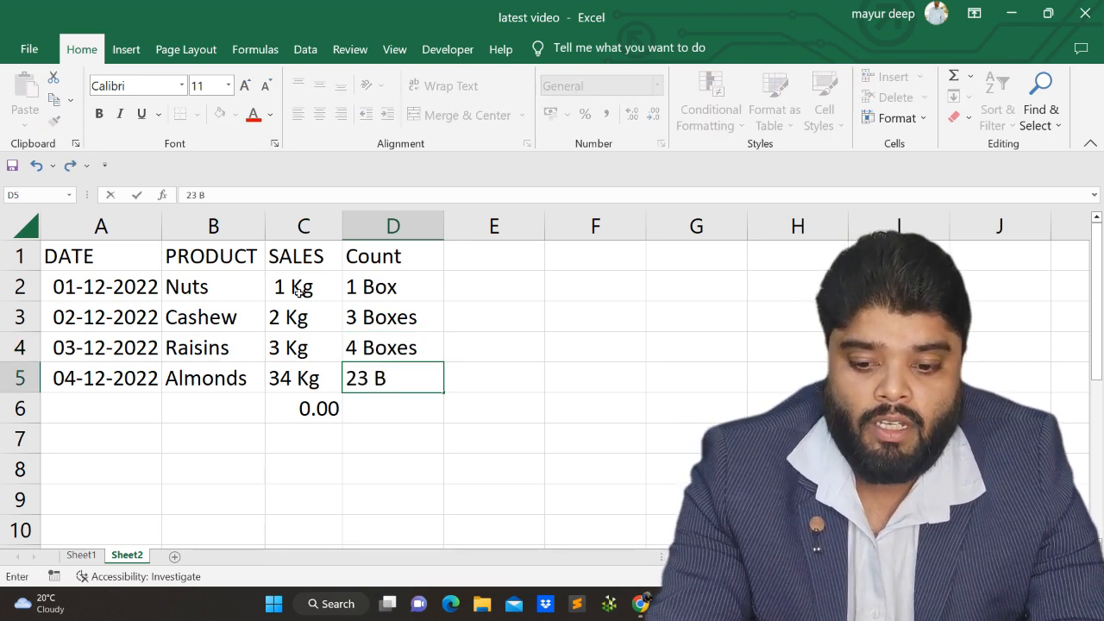
type("oxes")
key("Return")
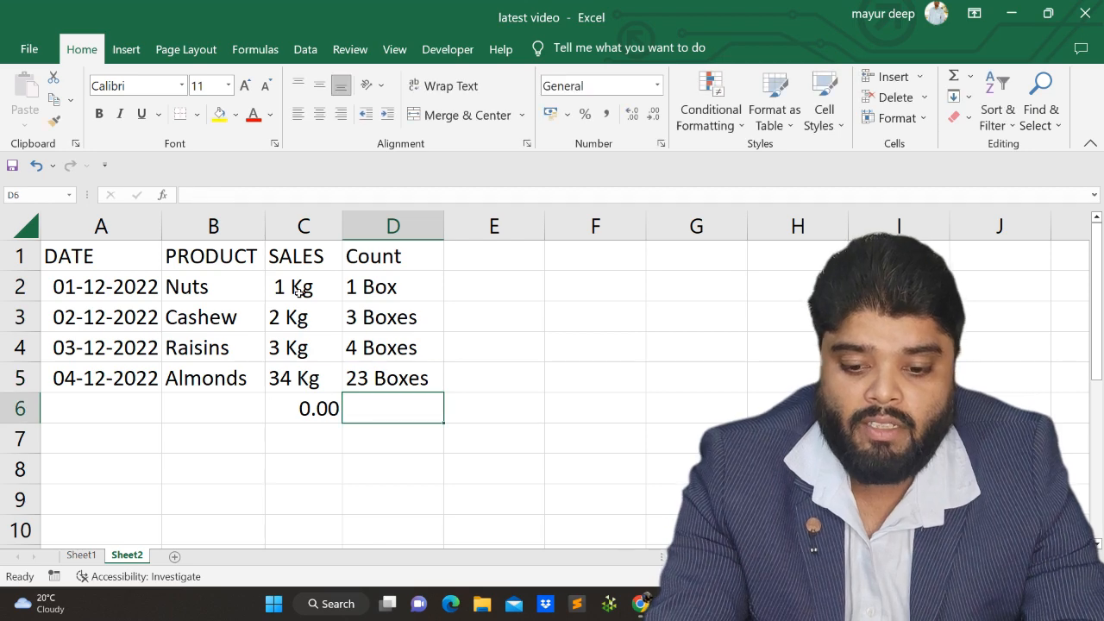
Total the Count column by entering =SUM(D2:D5) in cell D6
key("Up")
key("Down")
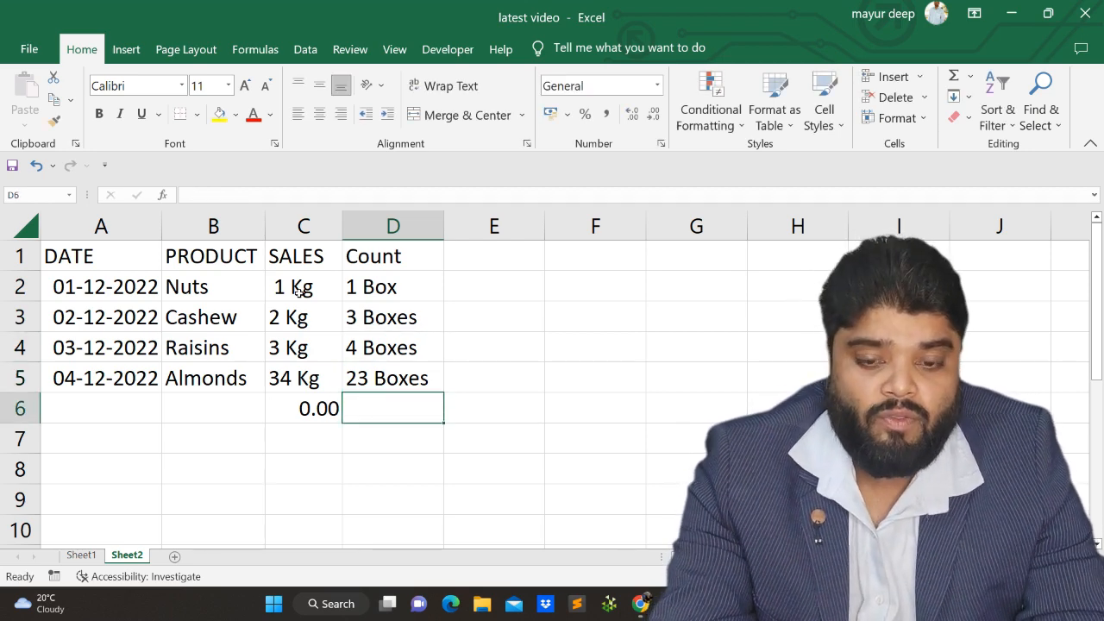
type("=sum(")
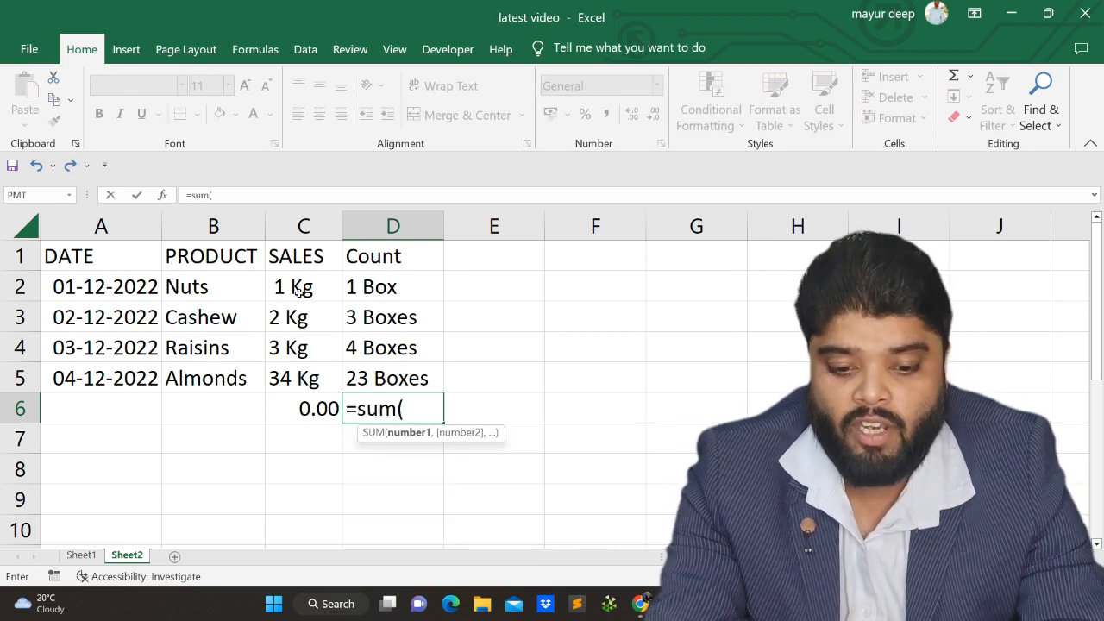
key("Up")
key("Up")
key("Up")
key("Up")
key("shift+Down")
key("shift+Down")
key("shift+Down")
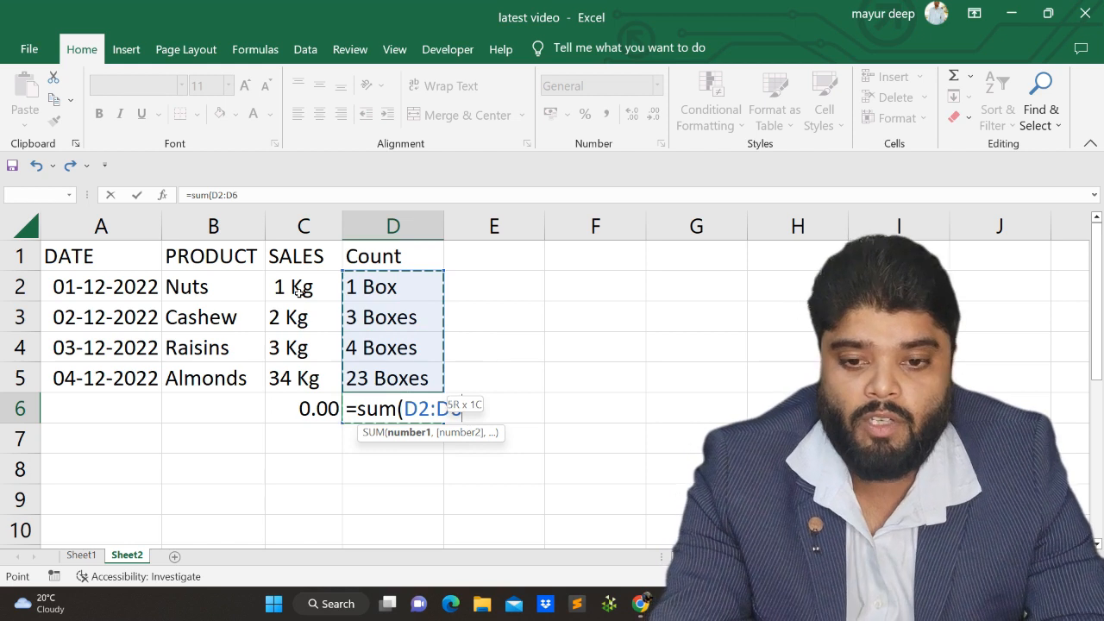
key("shift+Up")
key("Return")
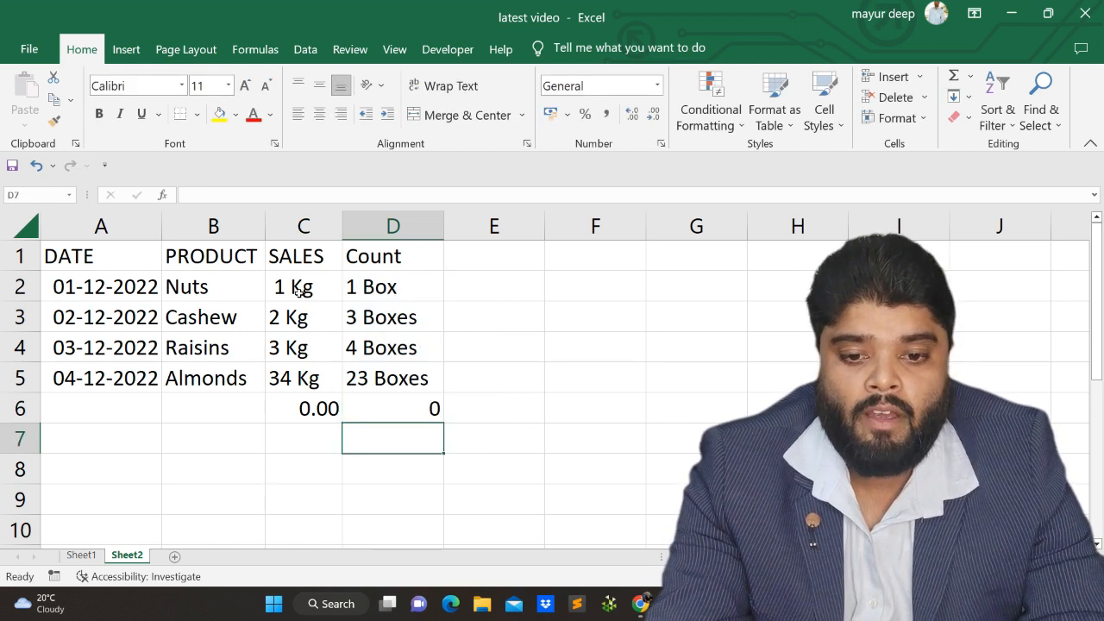
key("Up")
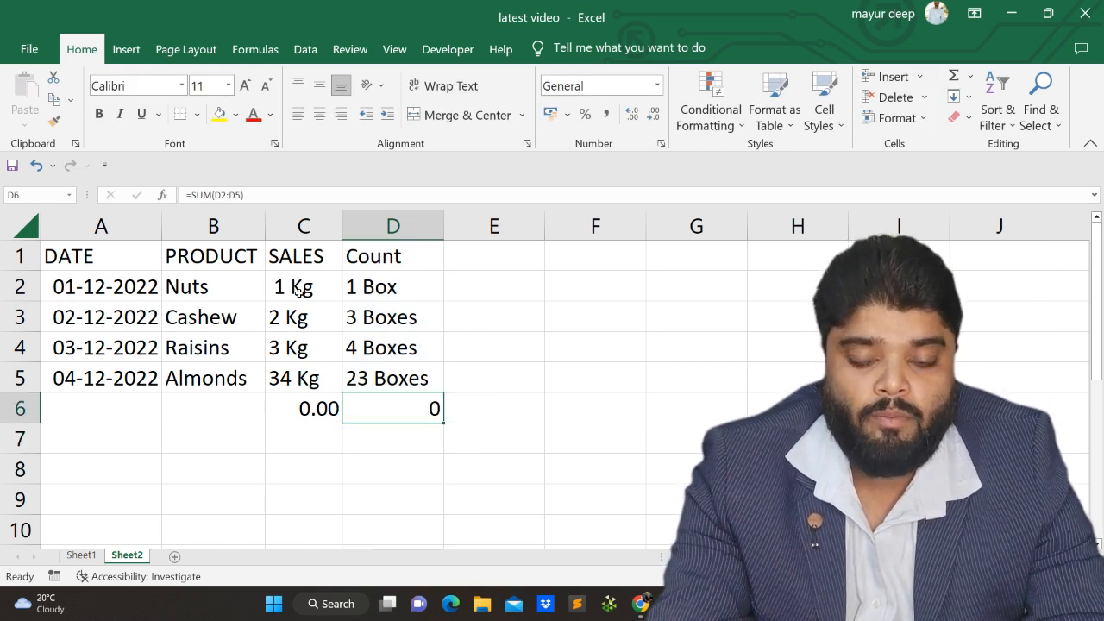
Examine the box entries in cells D2 to D5 and the total formula in D6
key("Up")
key("Up")
key("Up")
key("Up")
key("Down")
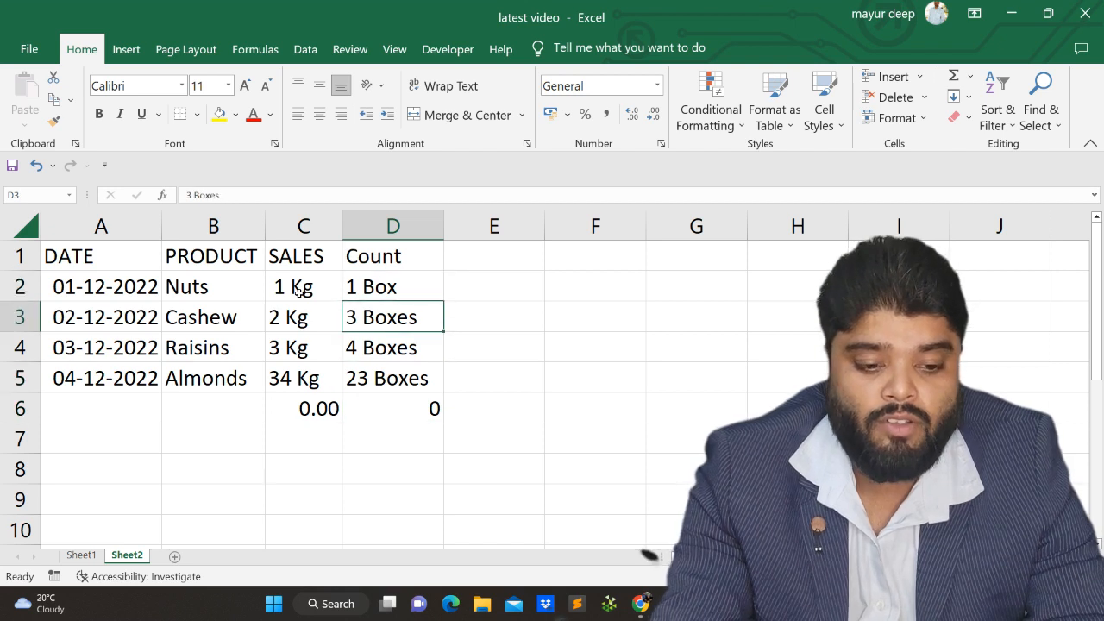
key("Up")
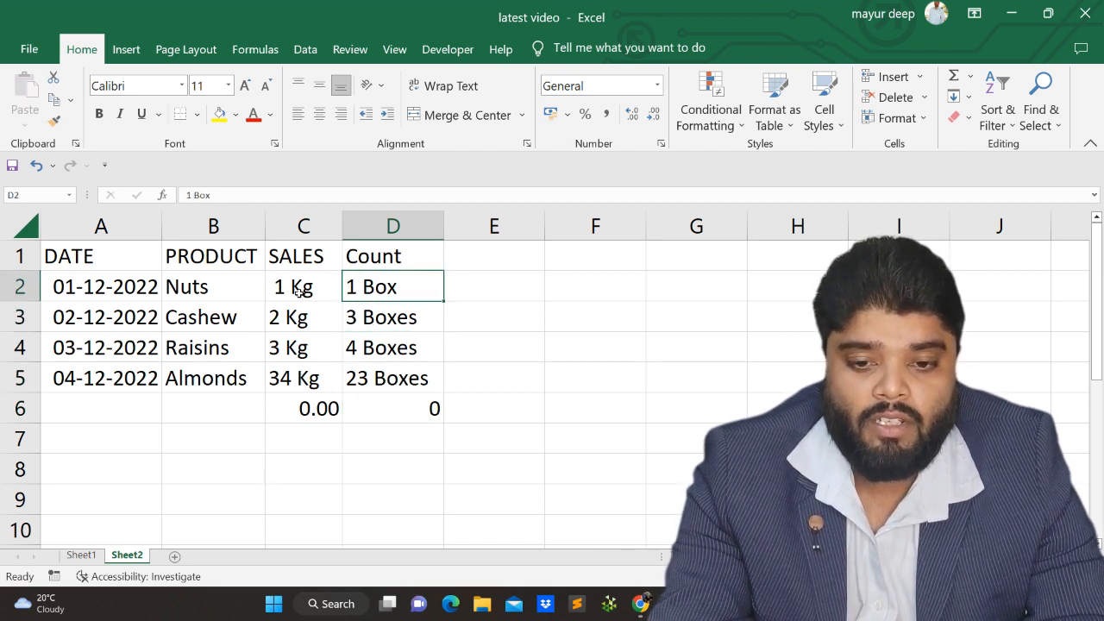
key("Down")
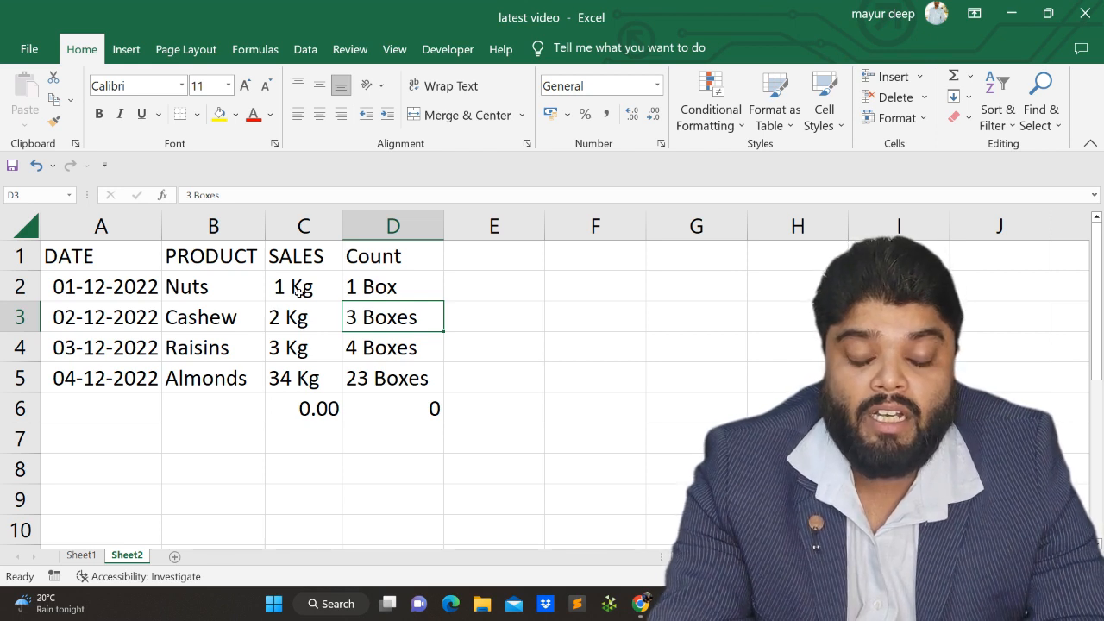
key("Up")
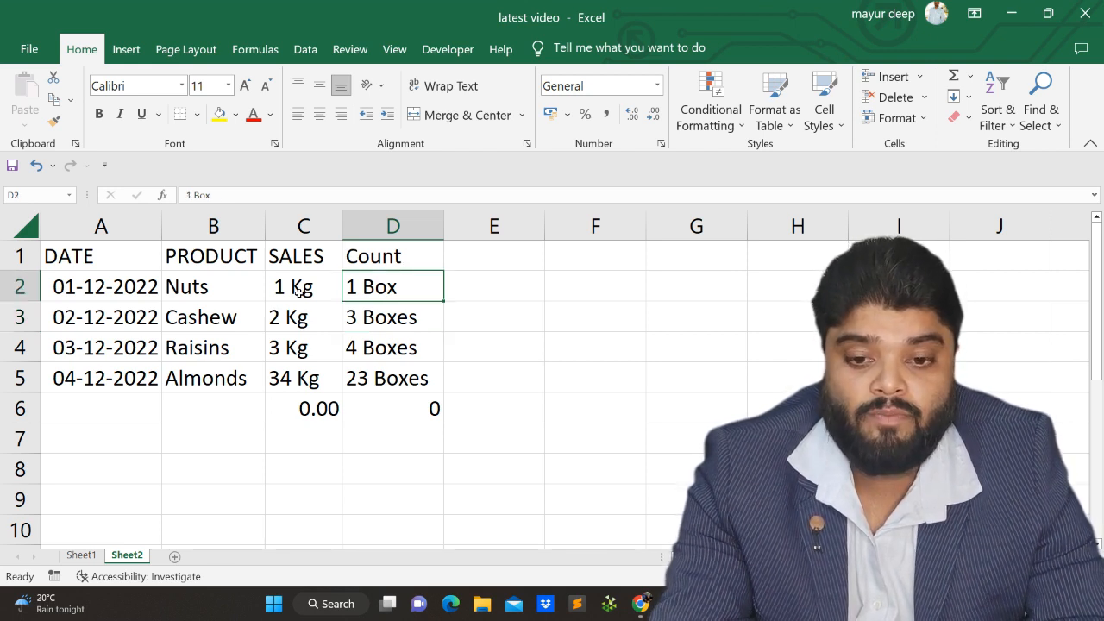
key("Down")
key("Down")
key("Down")
key("Down")
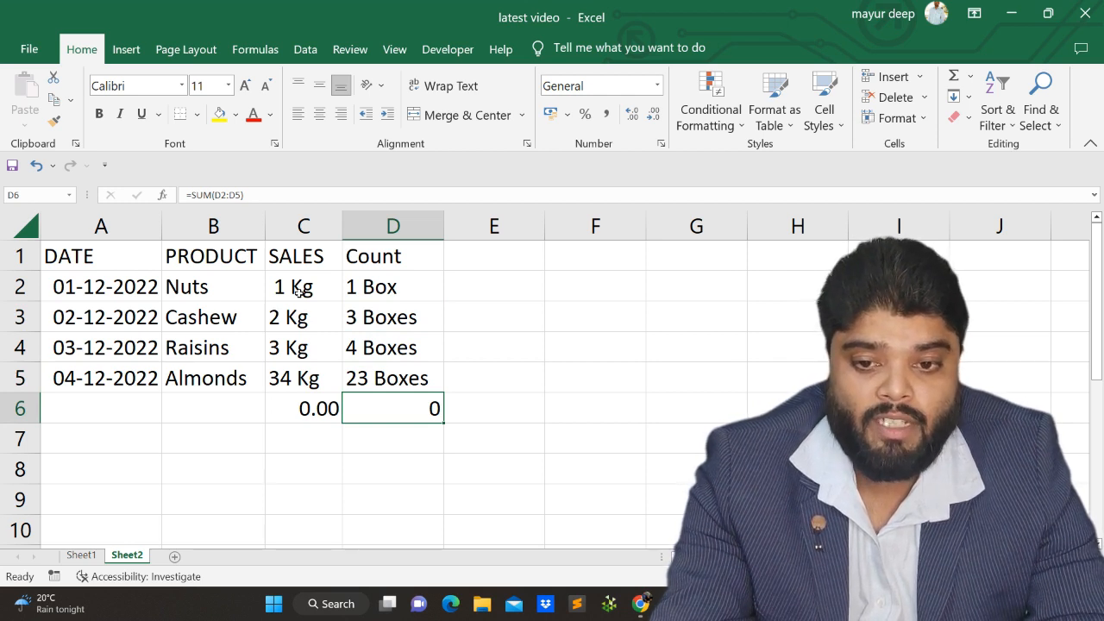
key("Up")
key("Up")
key("Up")
key("Up")
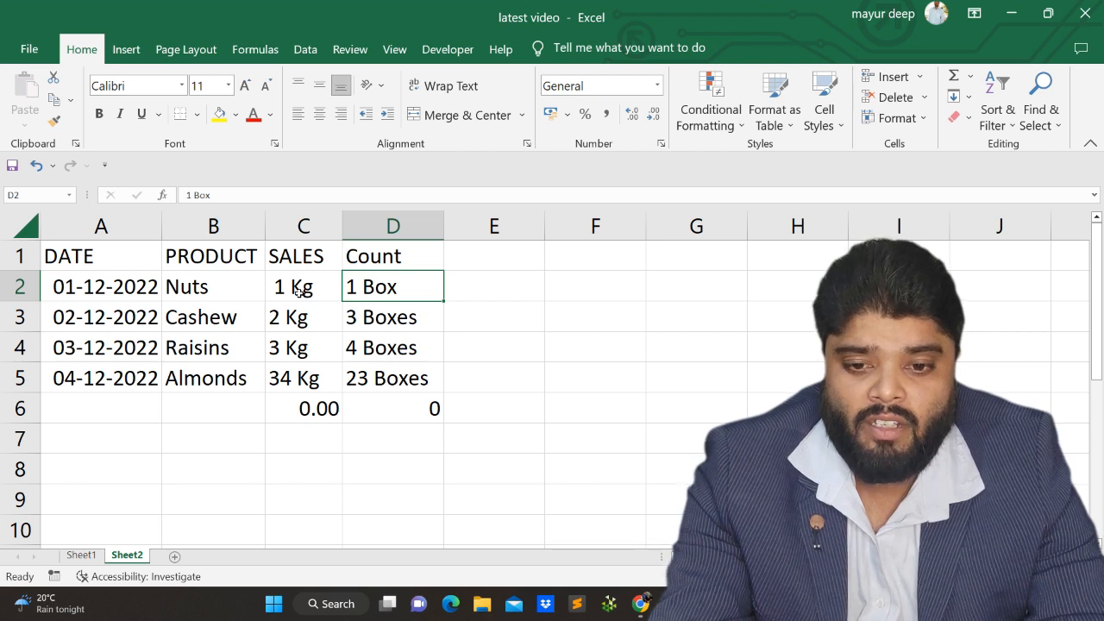
key("Down")
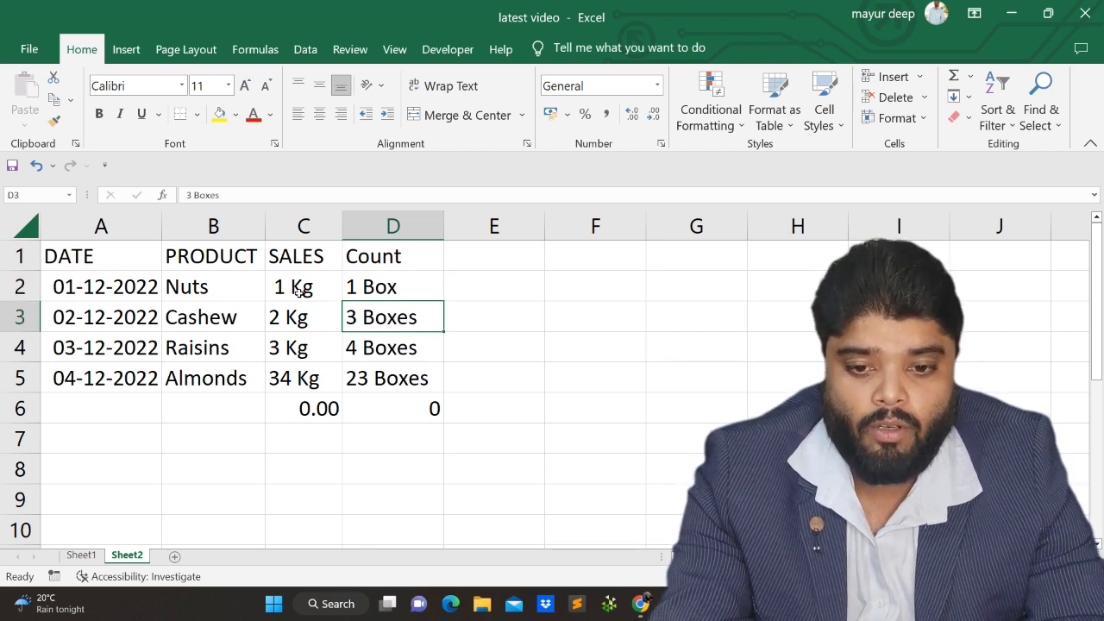
key("Down")
key("Up")
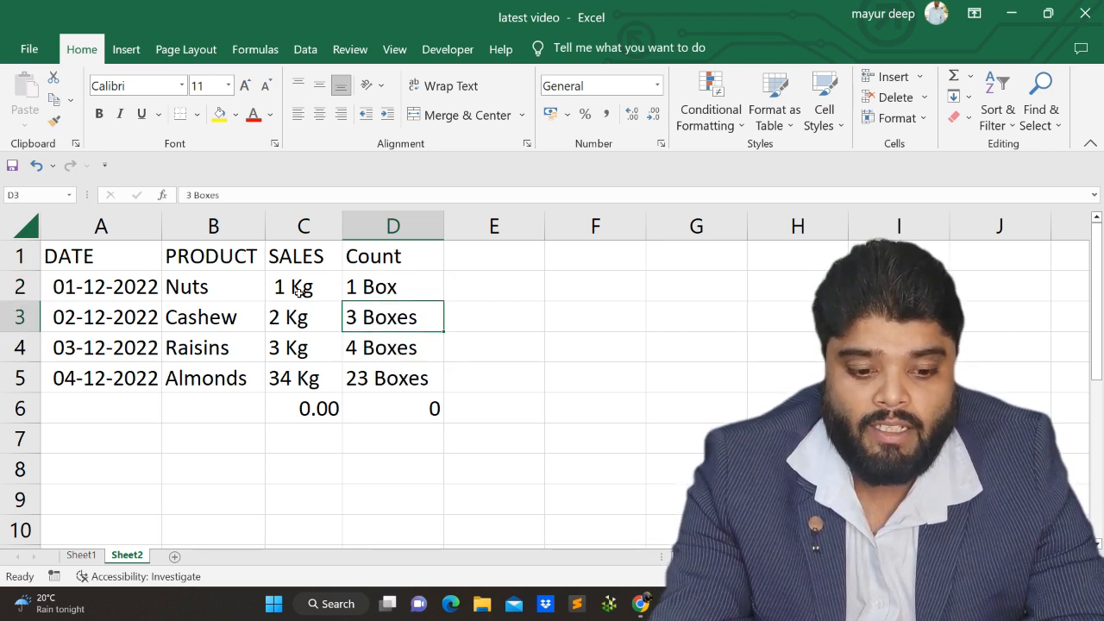
key("Down")
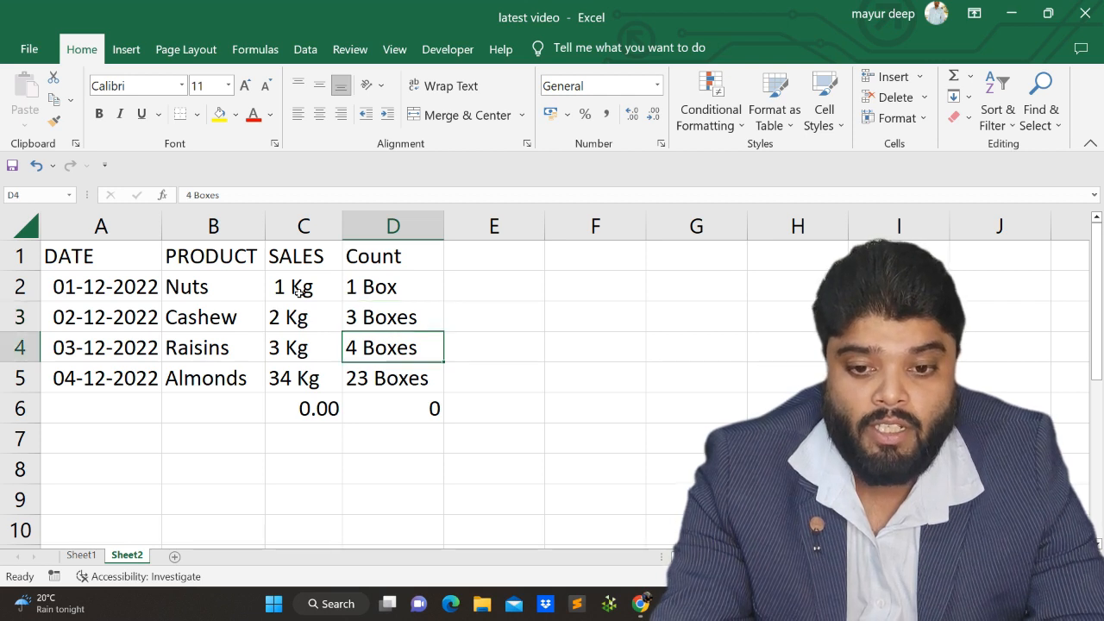
key("Up")
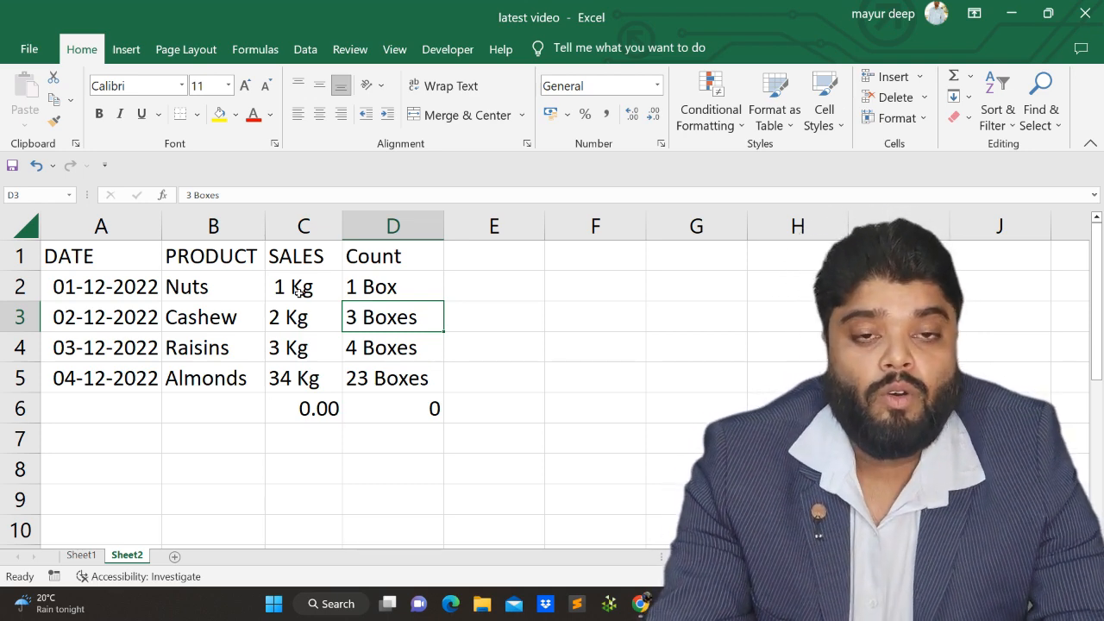
key("Up")
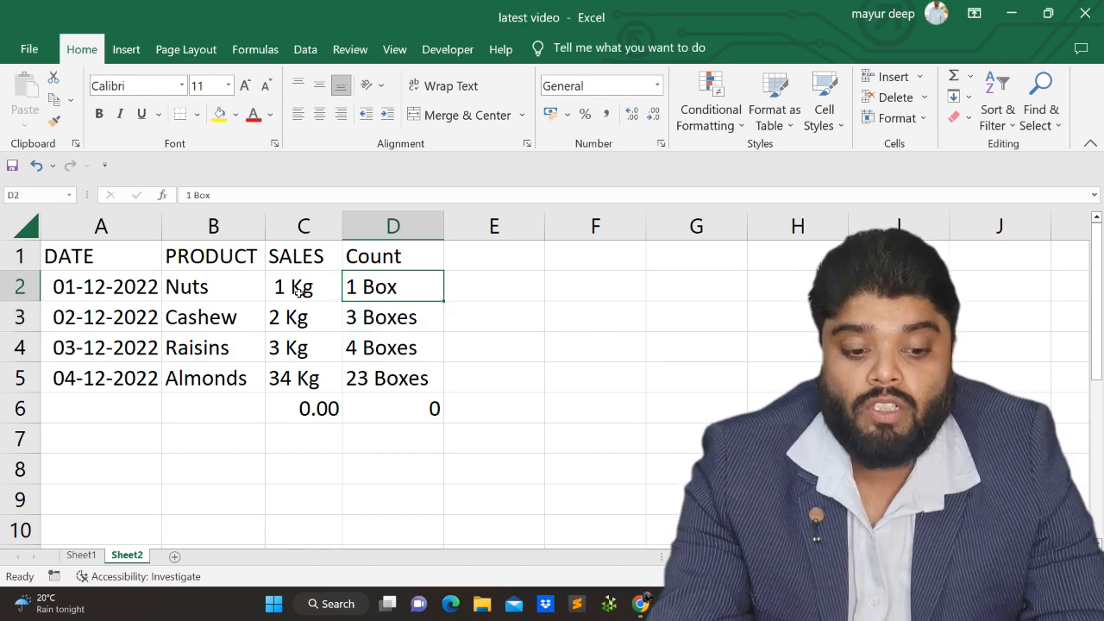
key("Right")
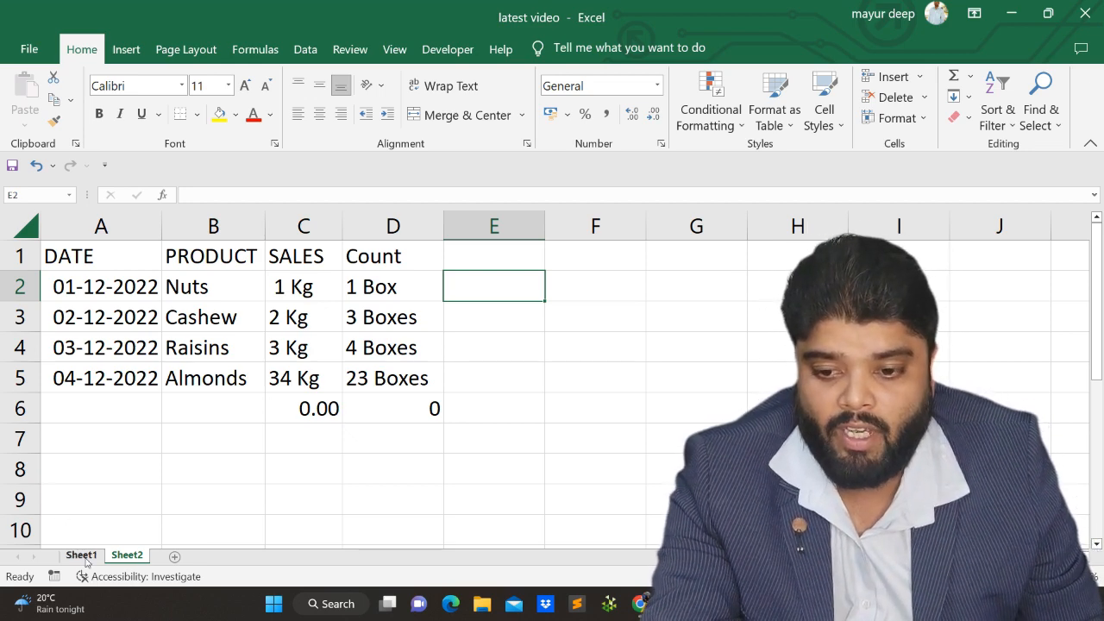
Clear the Count values in cells D2 to D5 on Sheet1
left_click(82, 555)
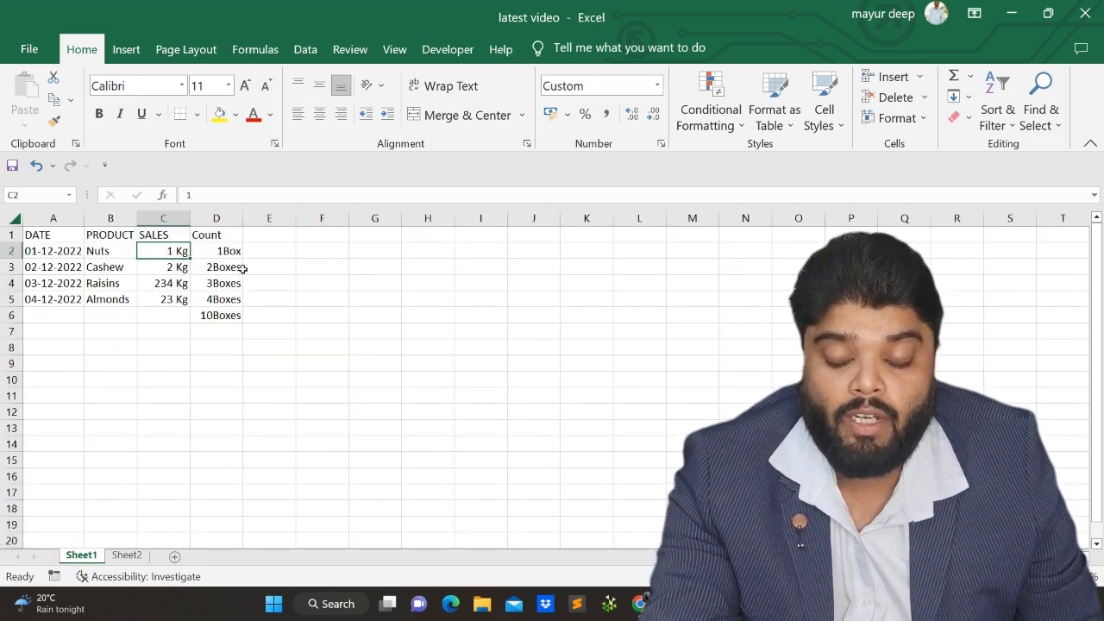
left_click(226, 250)
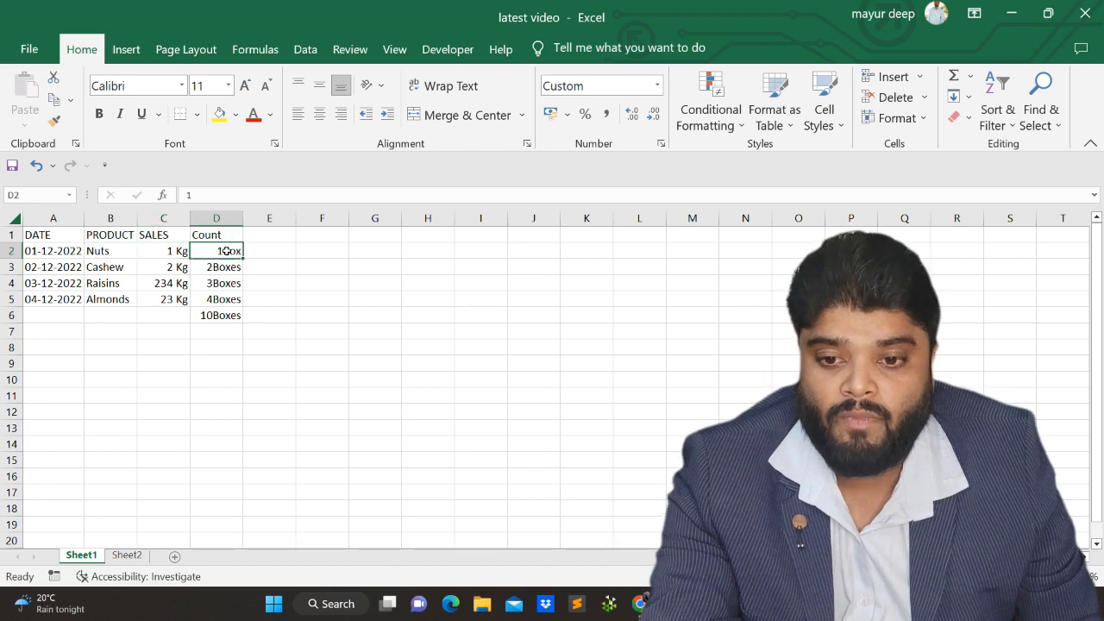
key("shift+Down")
key("shift+Down")
key("shift+Down")
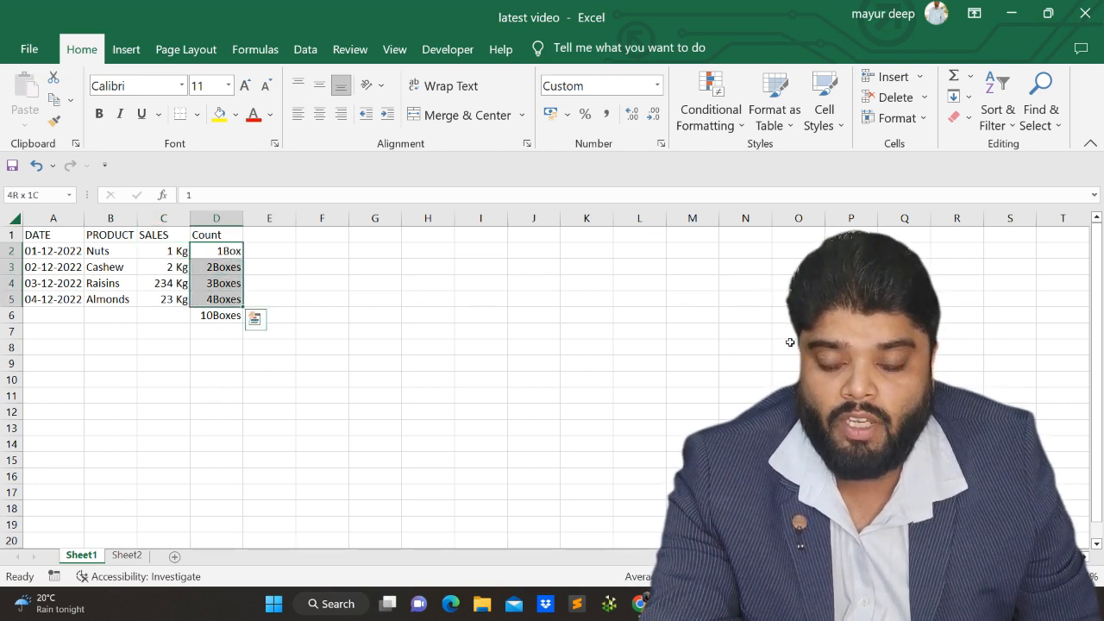
key("Delete")
key("Down")
key("Down")
key("Down")
key("Down")
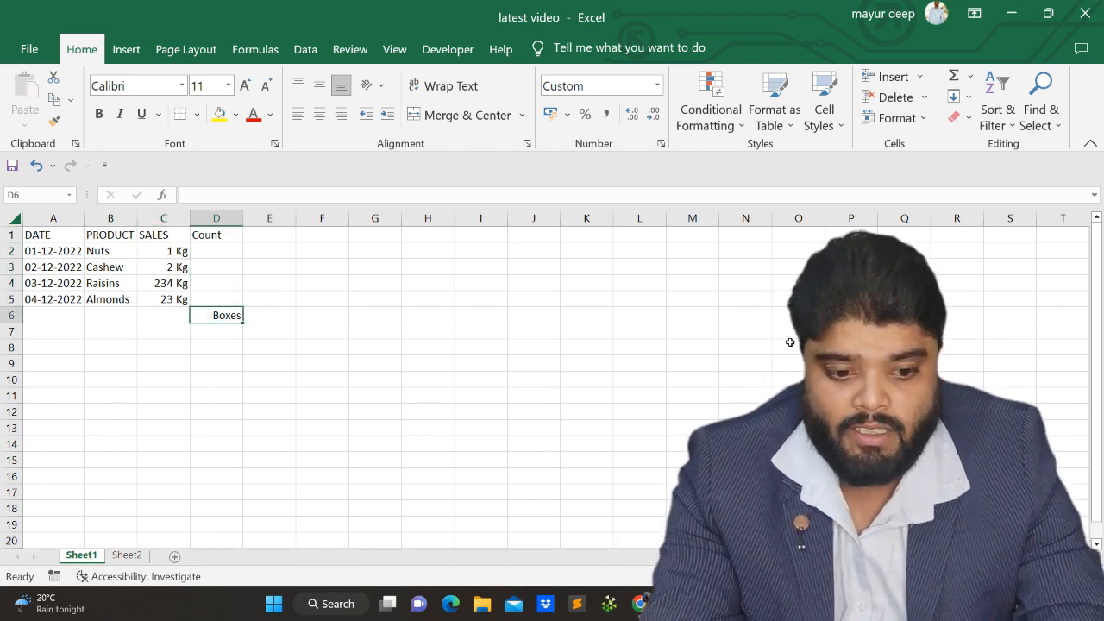
Enter the plain number 1 as the Count for Nuts in cell D2
key("Up")
key("Up")
key("Up")
key("Up")
type("1")
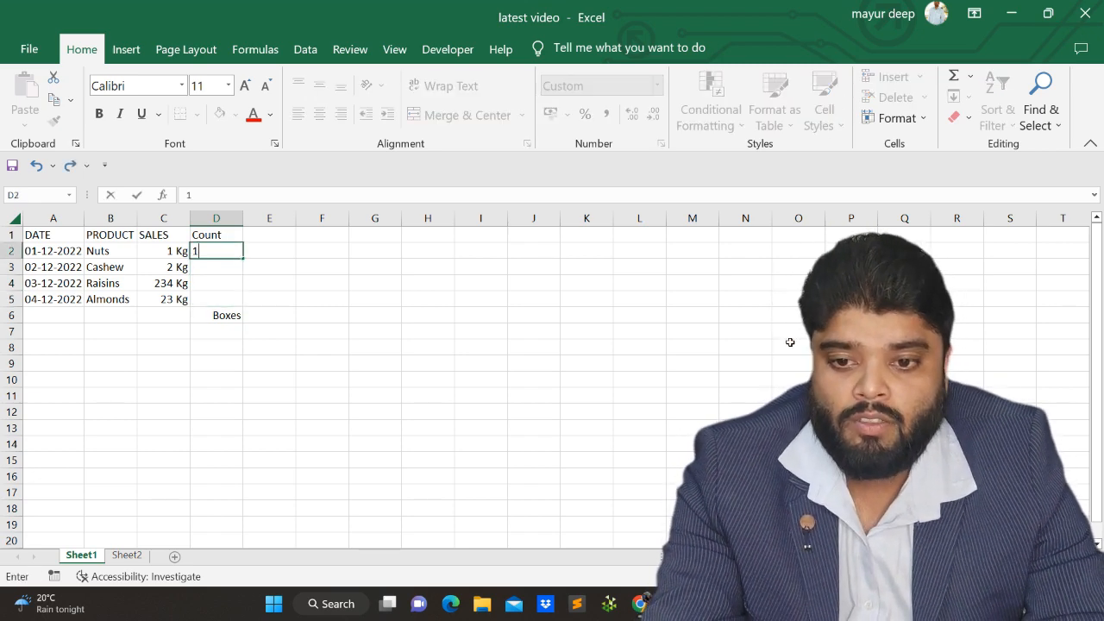
key("Return")
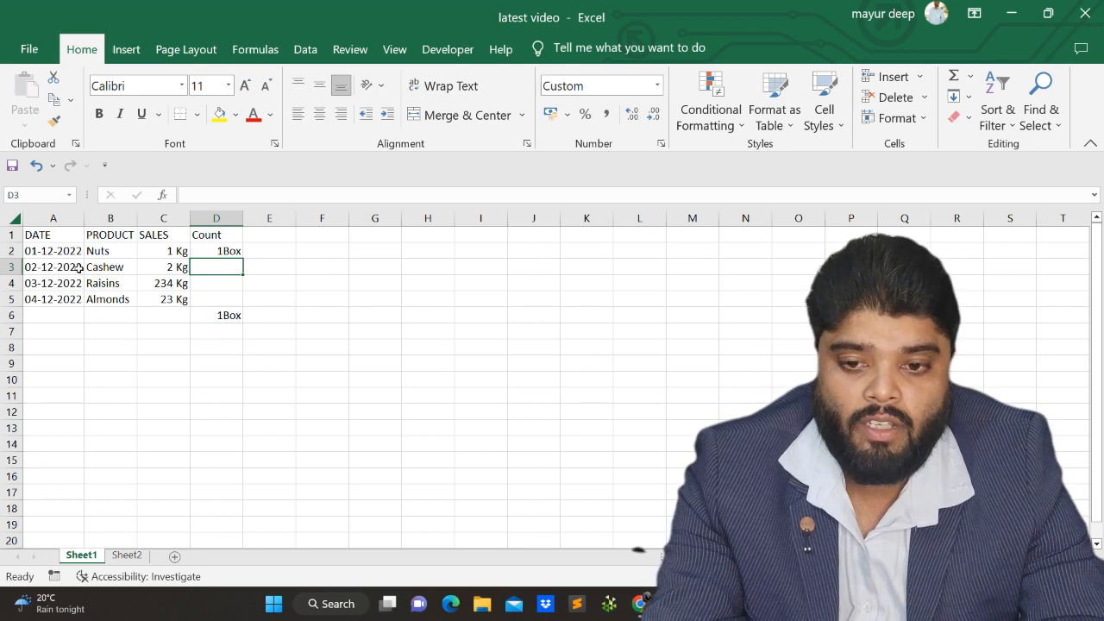
Enter plain Count numbers of 1 for Cashew in D3, 23 for Raisins in D4 and 3 for Almonds in D5
scroll(79, 269, "up", 1)
scroll(79, 269, "up", 4)
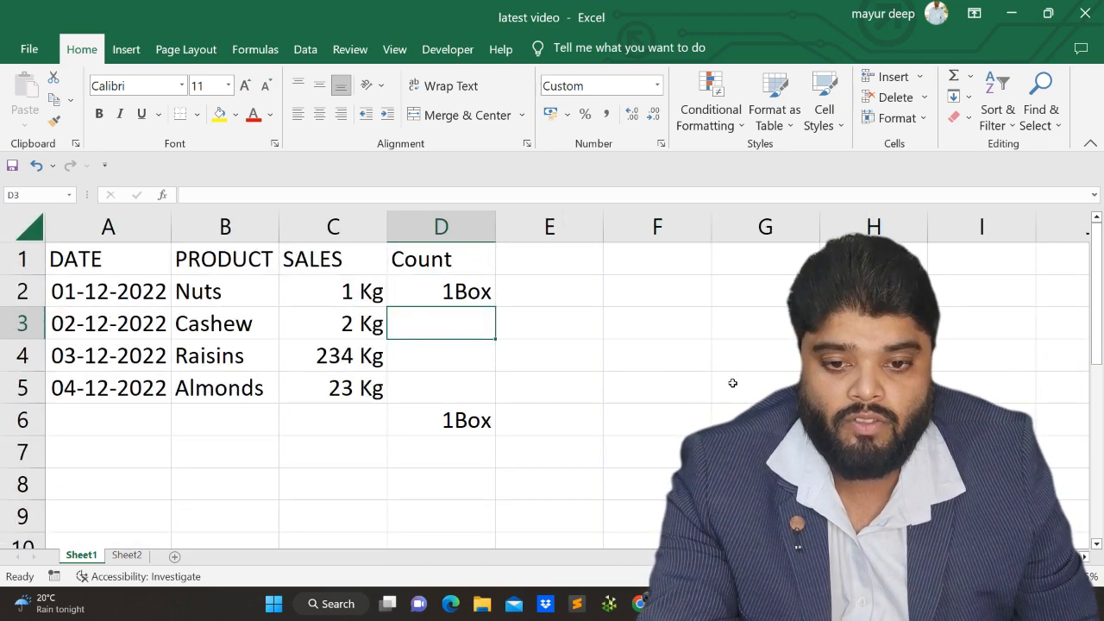
key("Up")
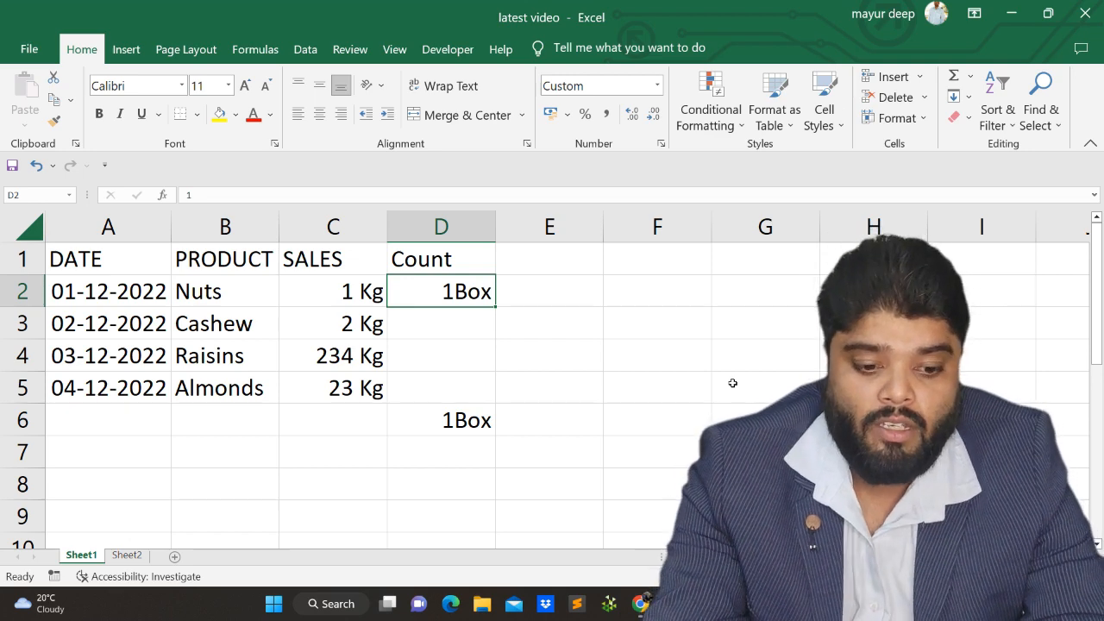
key("Down")
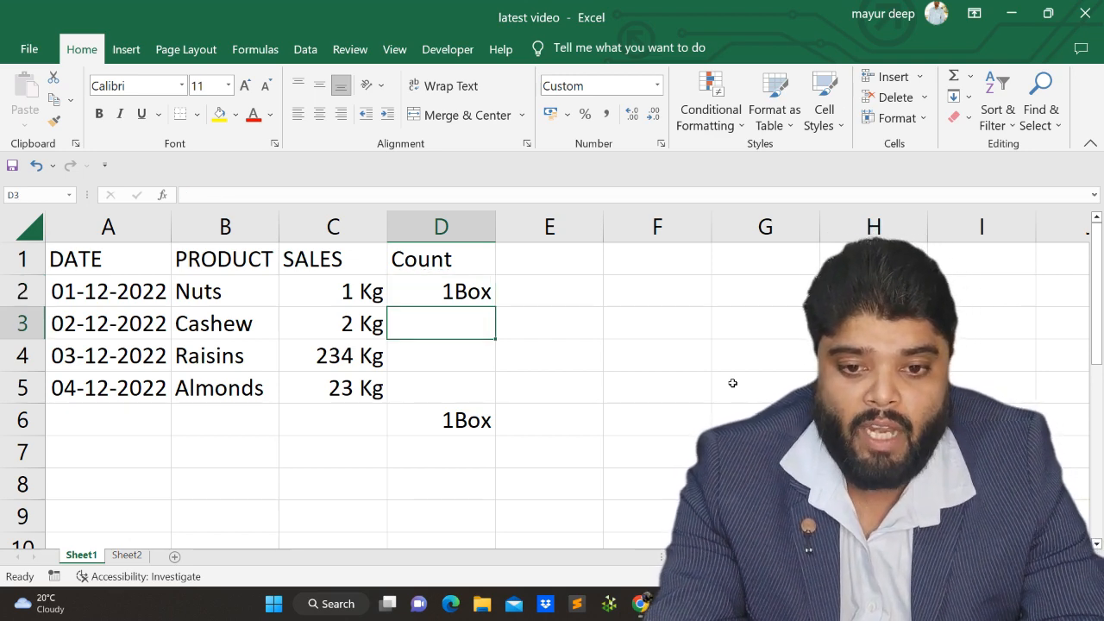
type("1")
key("Return")
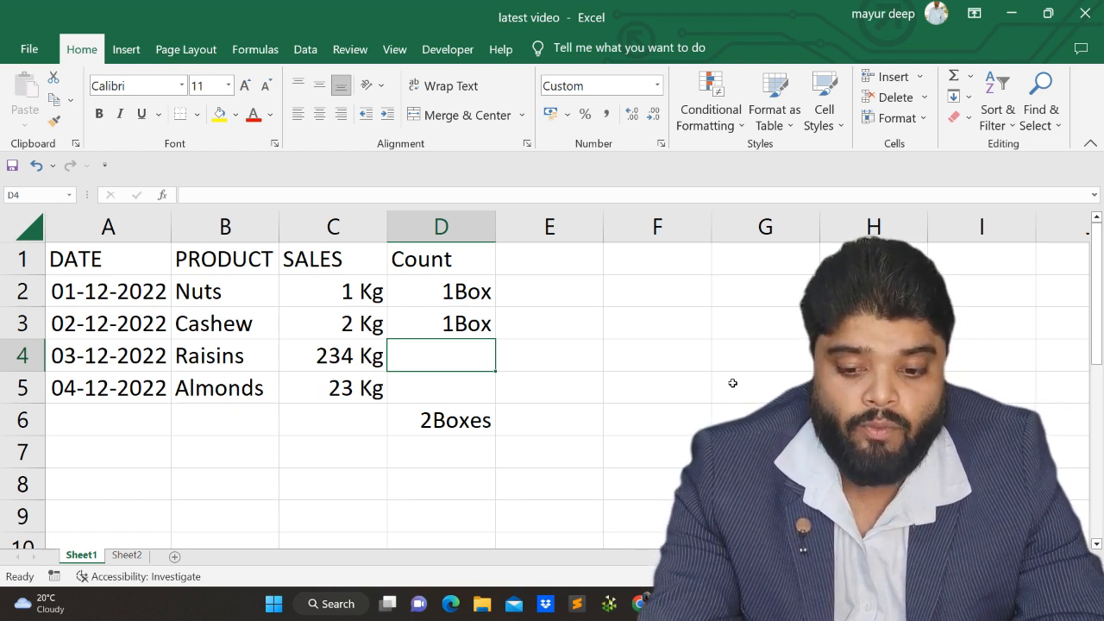
type("23")
key("Return")
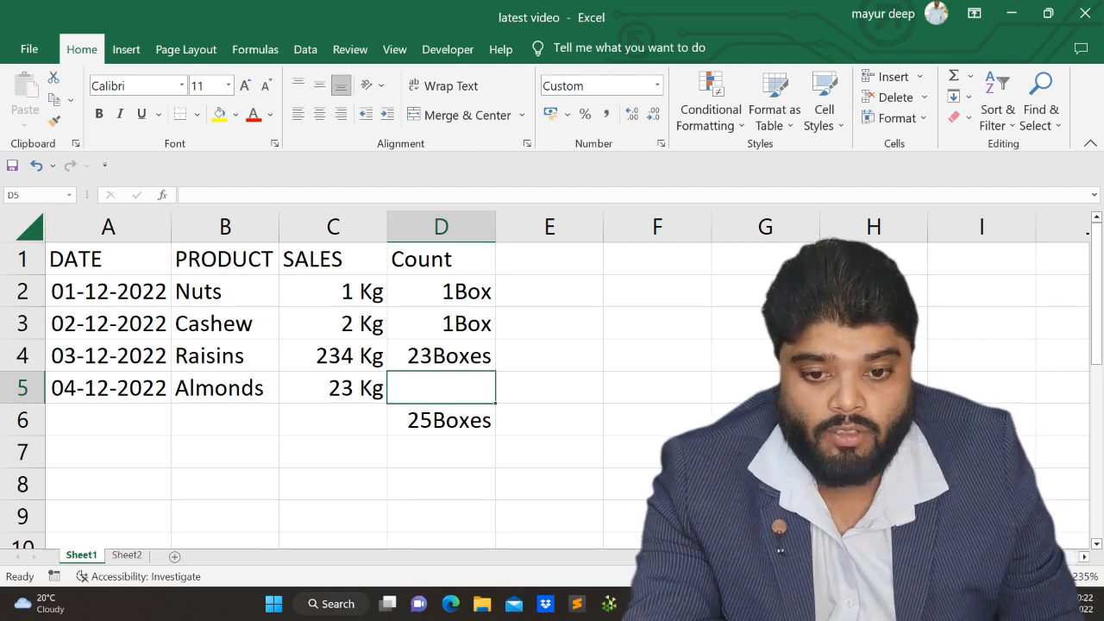
type("3")
key("Return")
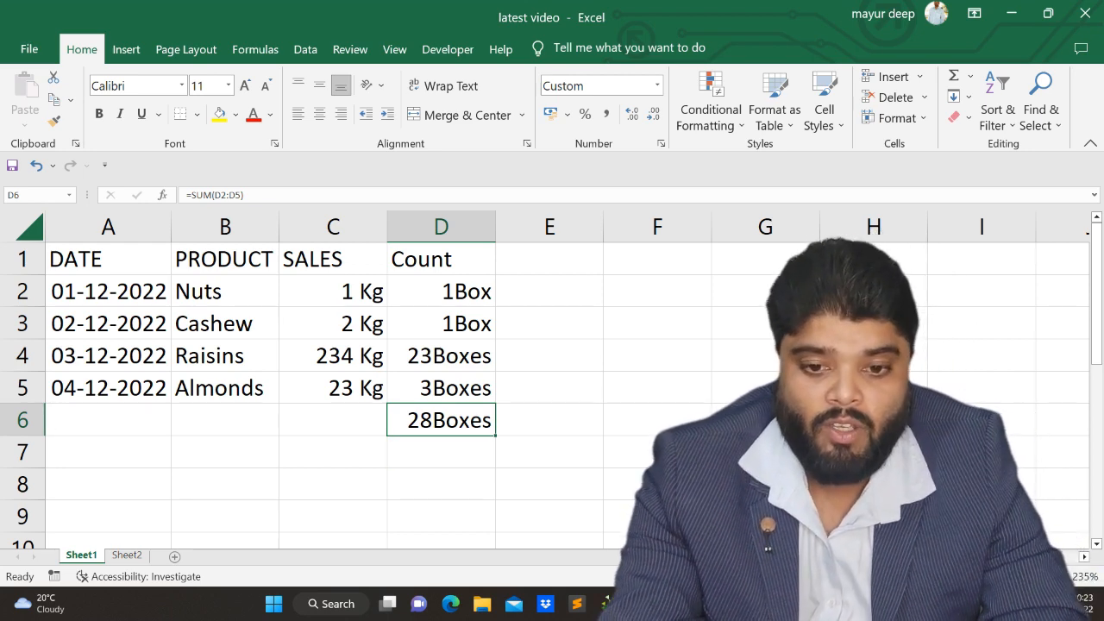
Examine the stored values behind the Count cells D2 to D5 and the Sales cells C2 and C3
key("Up")
key("Up")
key("Up")
key("Up")
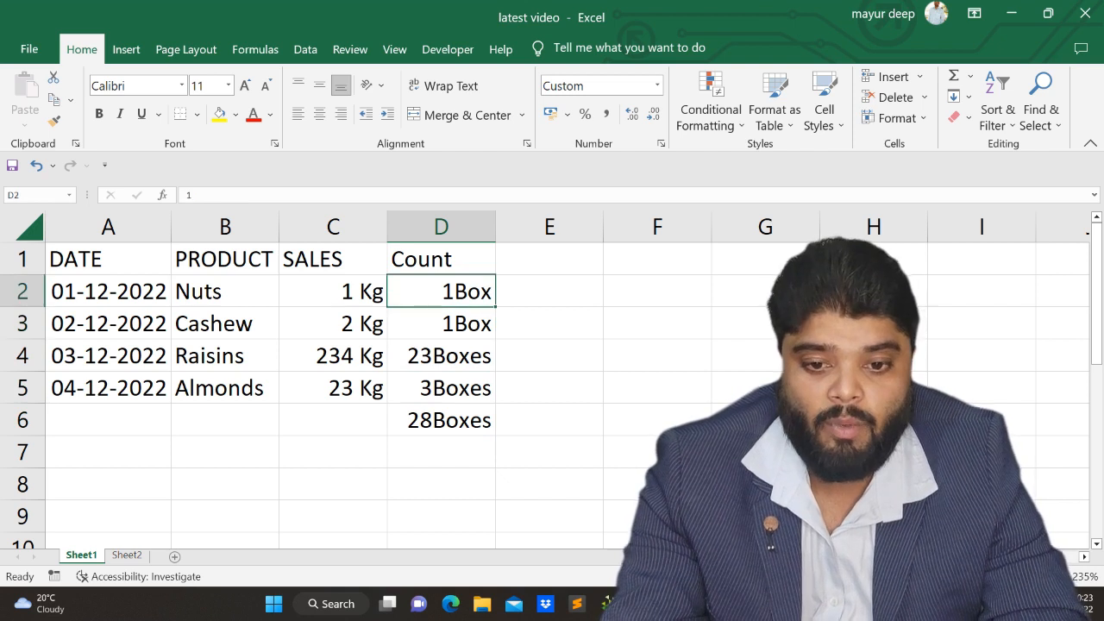
key("shift+Down")
key("shift+Down")
key("shift+Down")
key("shift+Down")
key("shift+Up")
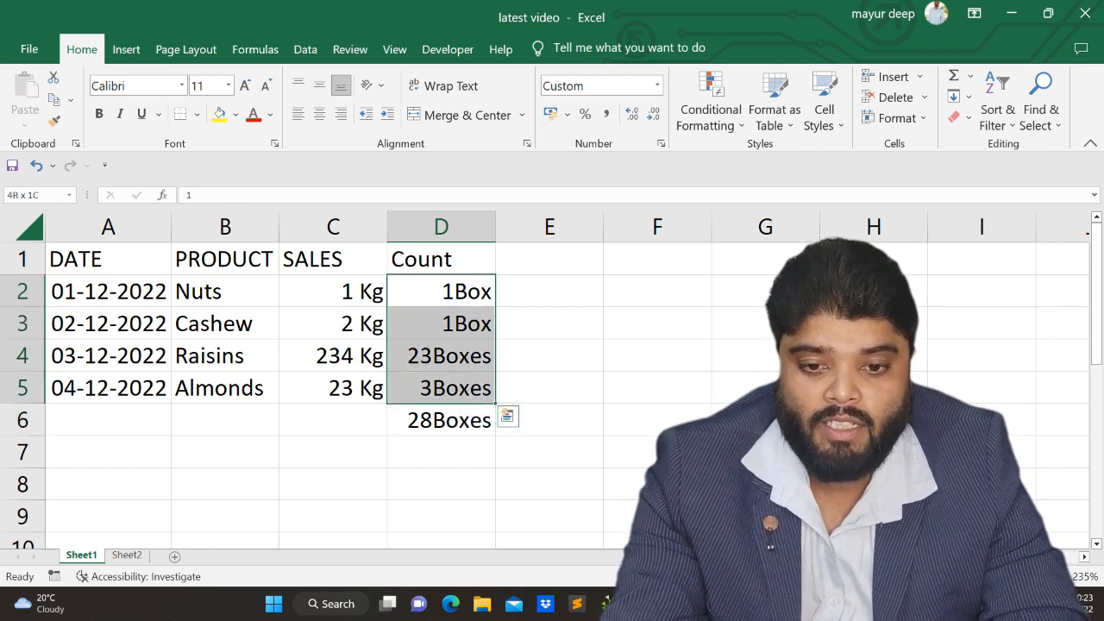
key("Down")
key("Down")
key("Down")
key("Left")
key("Left")
key("Up")
key("Up")
key("Up")
key("Right")
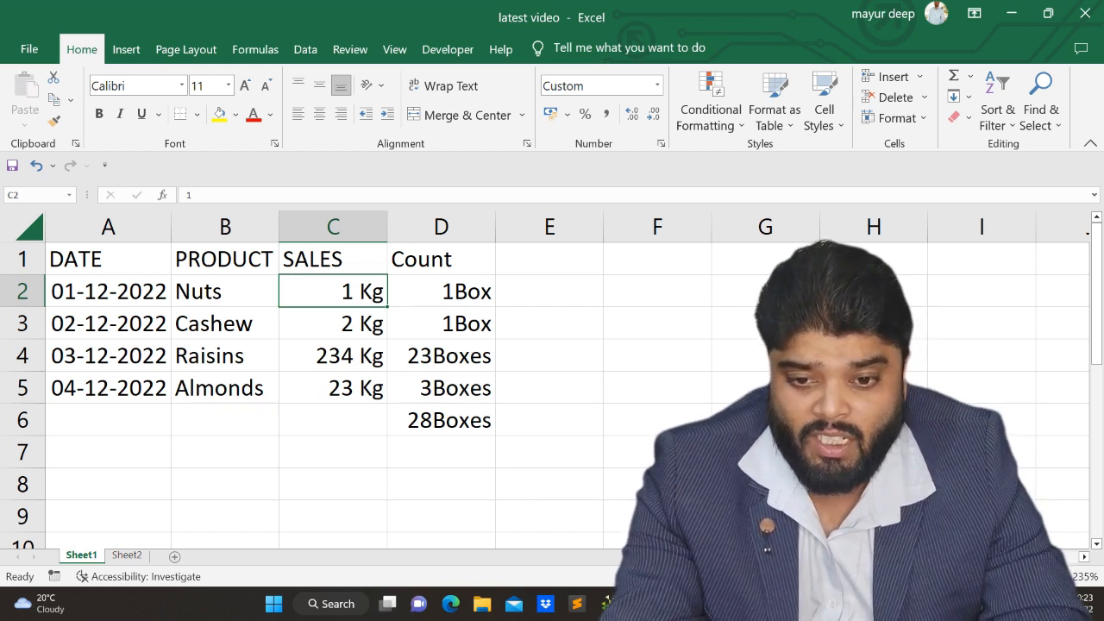
key("Down")
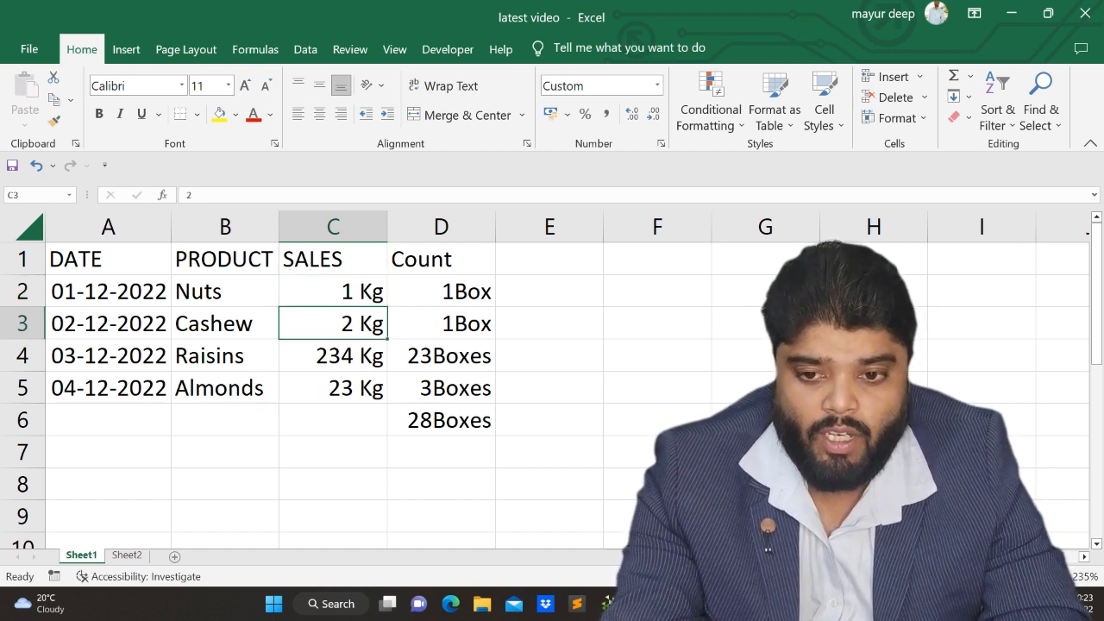
Clear the Sales values in cells C2 to C5 on Sheet1
key("Up")
key("shift+Down")
key("shift+Down")
key("shift+Down")
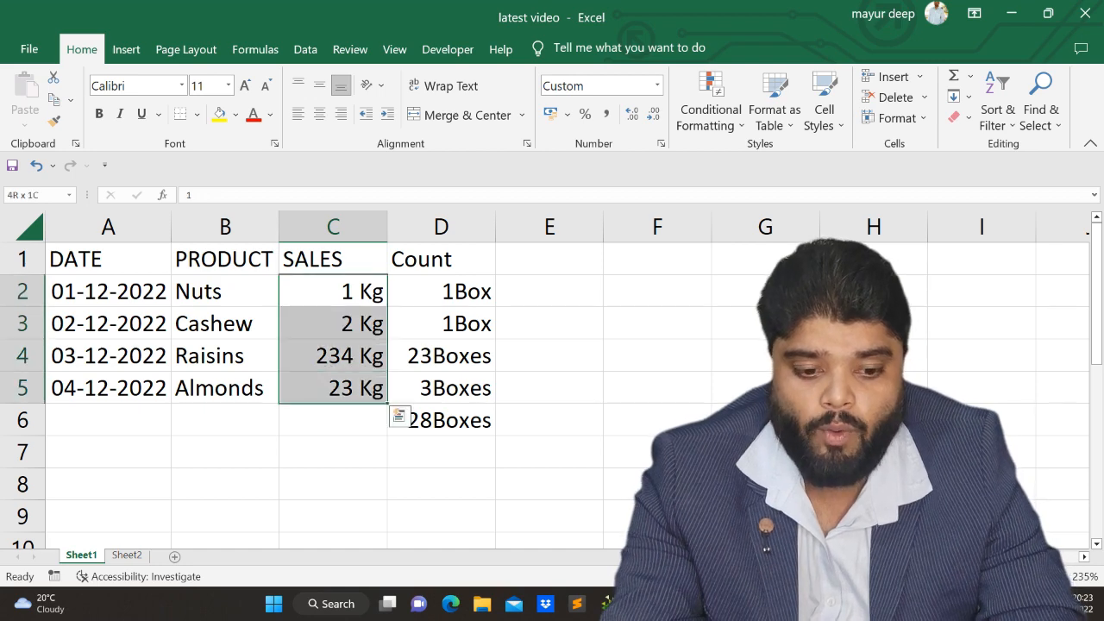
key("Delete")
Enter plain Sales numbers of 2 for Nuts, 4 for Cashew, 45 for Raisins and 70 for Almonds in cells C2 to C5
left_click(333, 292)
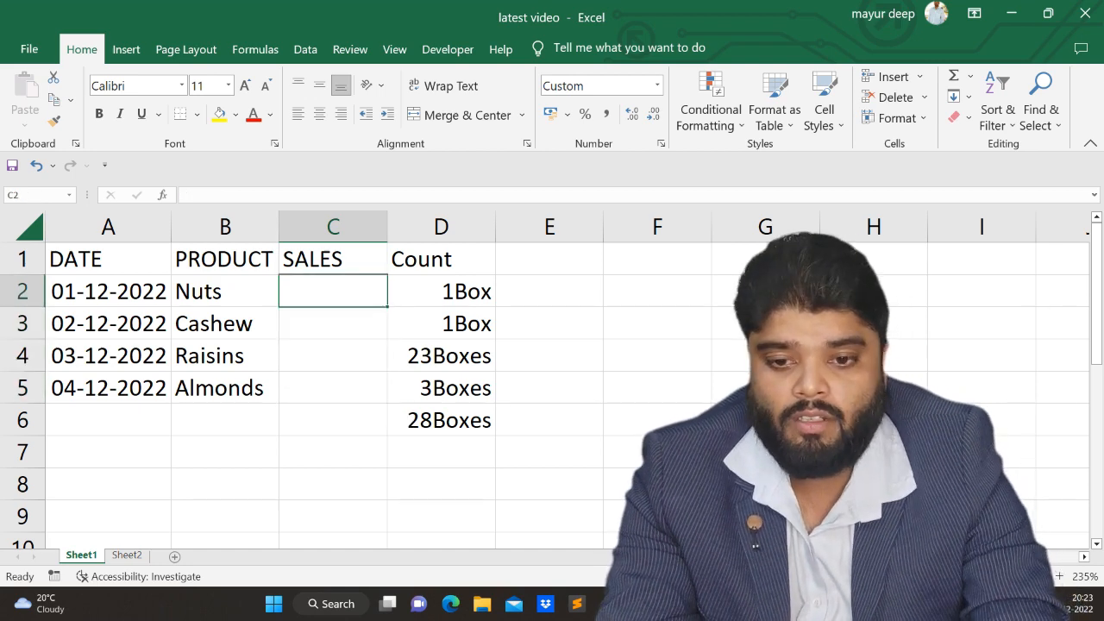
type("2")
key("Return")
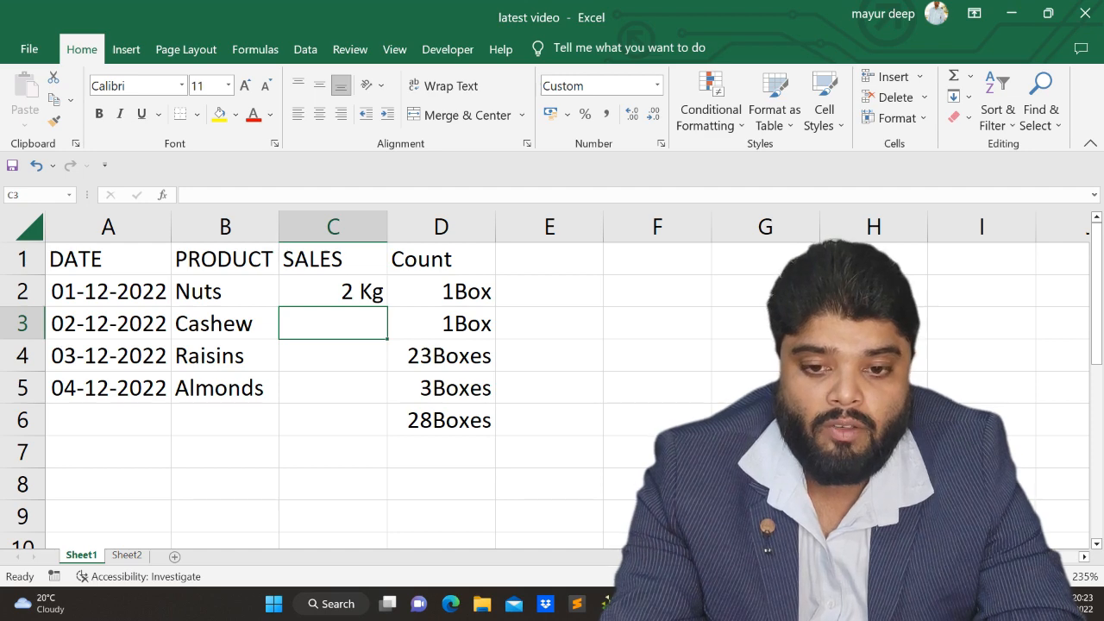
type("4")
key("Return")
type("45")
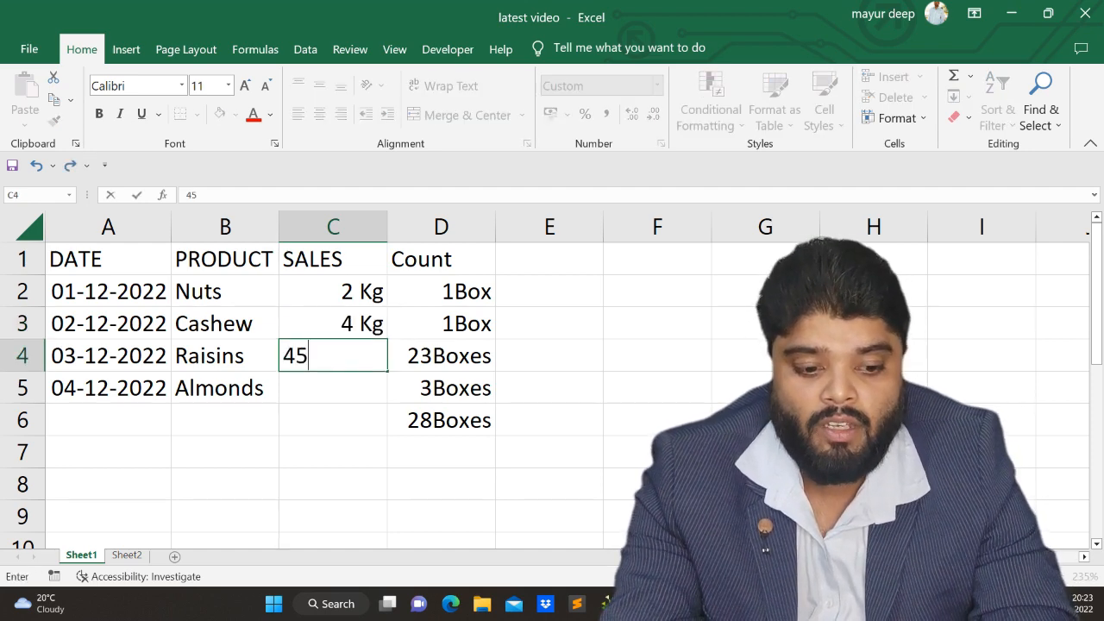
key("Return")
type("70")
key("Return")
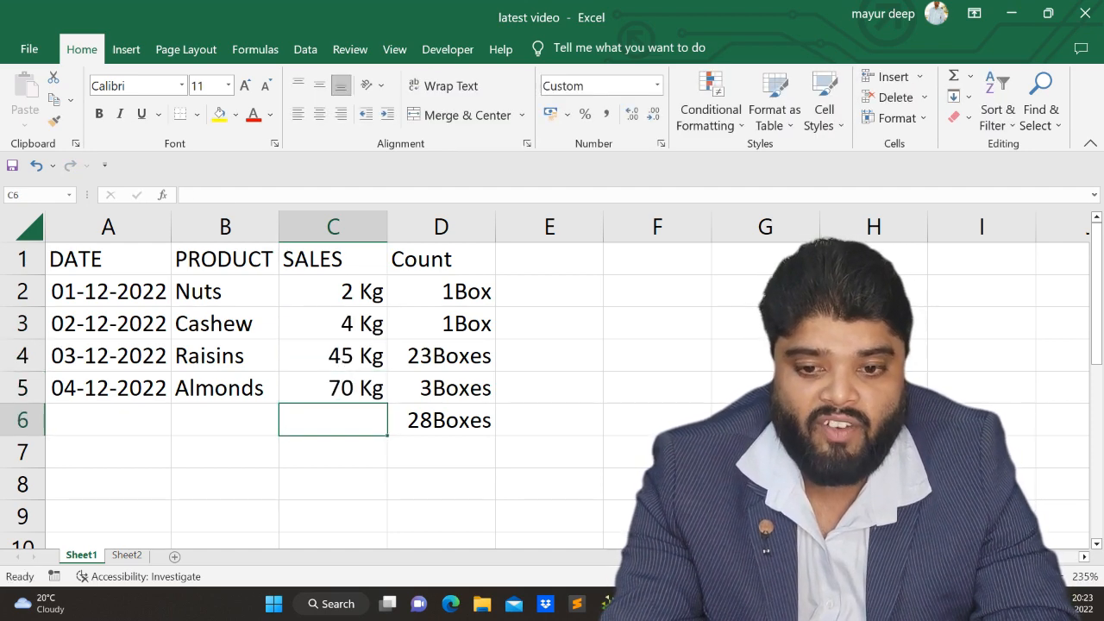
Review the Sales entries in cells C2 to C5
key("Up")
key("Up")
key("Up")
key("Up")
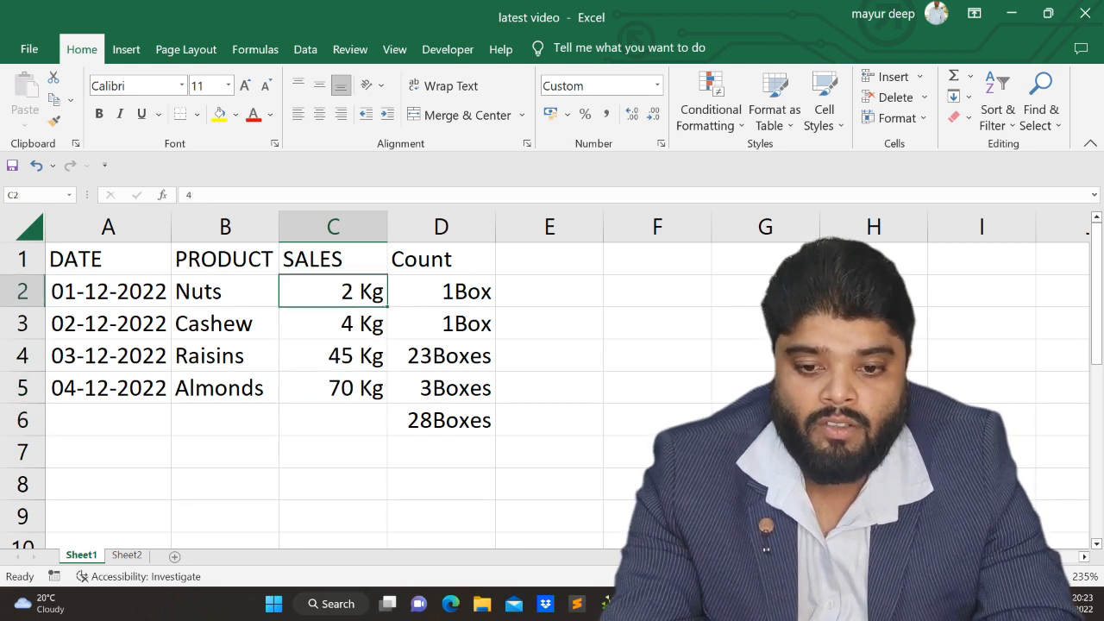
key("Down")
key("Down")
key("Down")
key("Down")
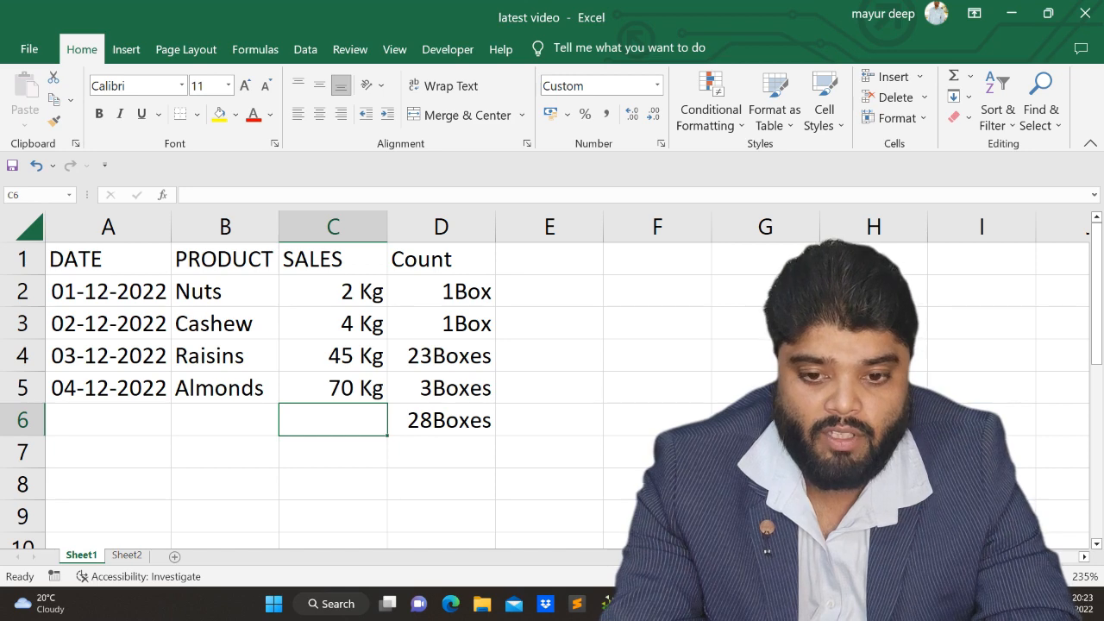
Total the Sales column by entering =SUM(C2:C5) in cell C6
type("=sum(")
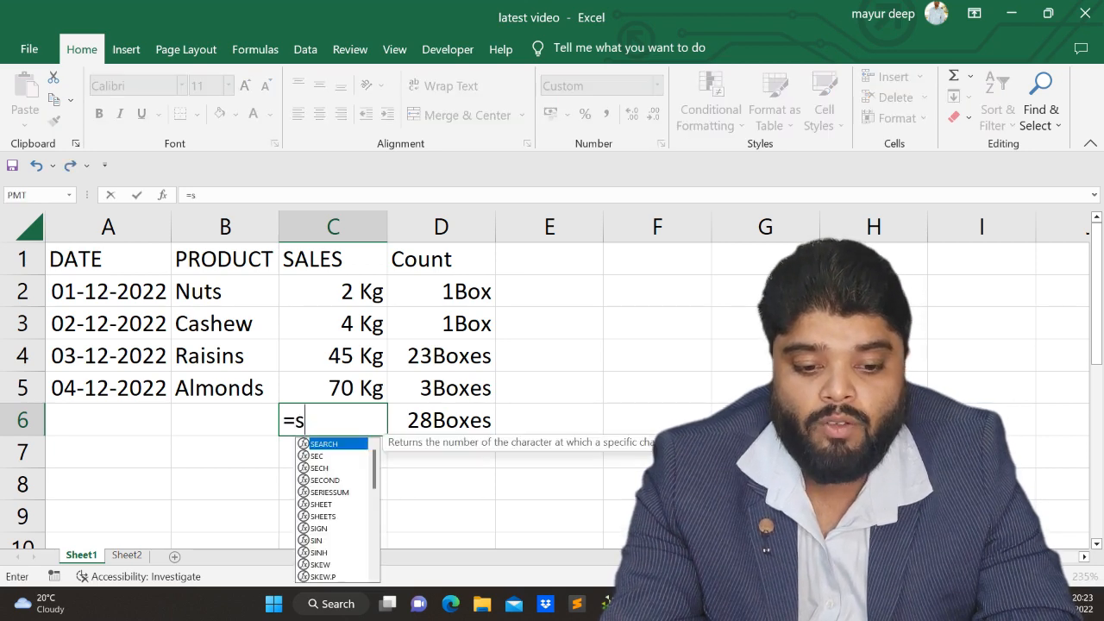
key("Up")
key("Up")
key("Up")
key("Up")
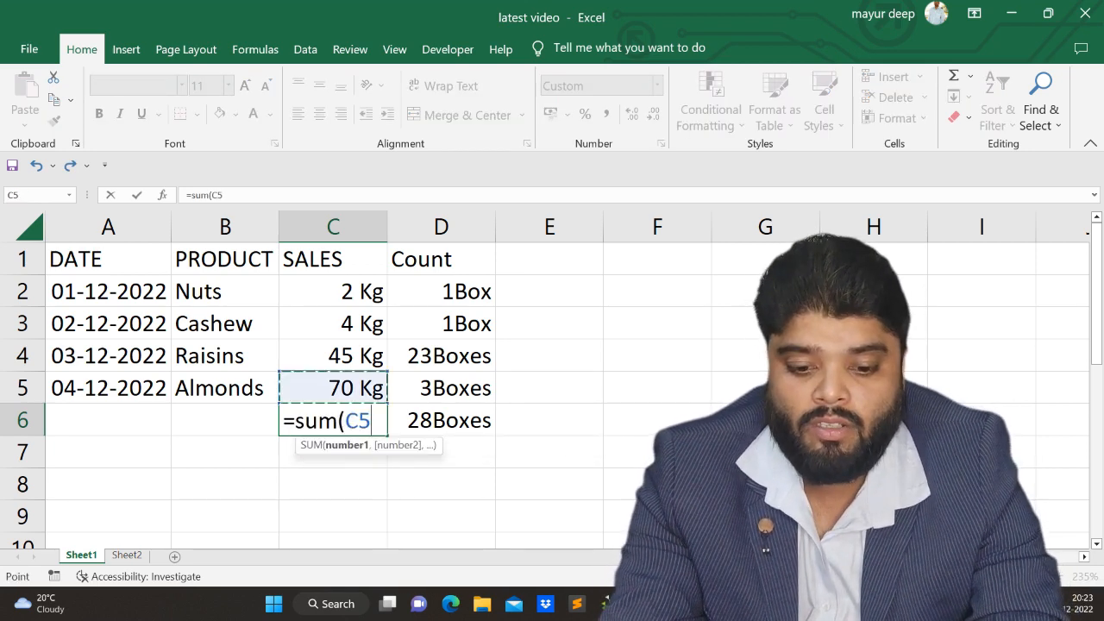
key("shift+Down")
key("shift+Down")
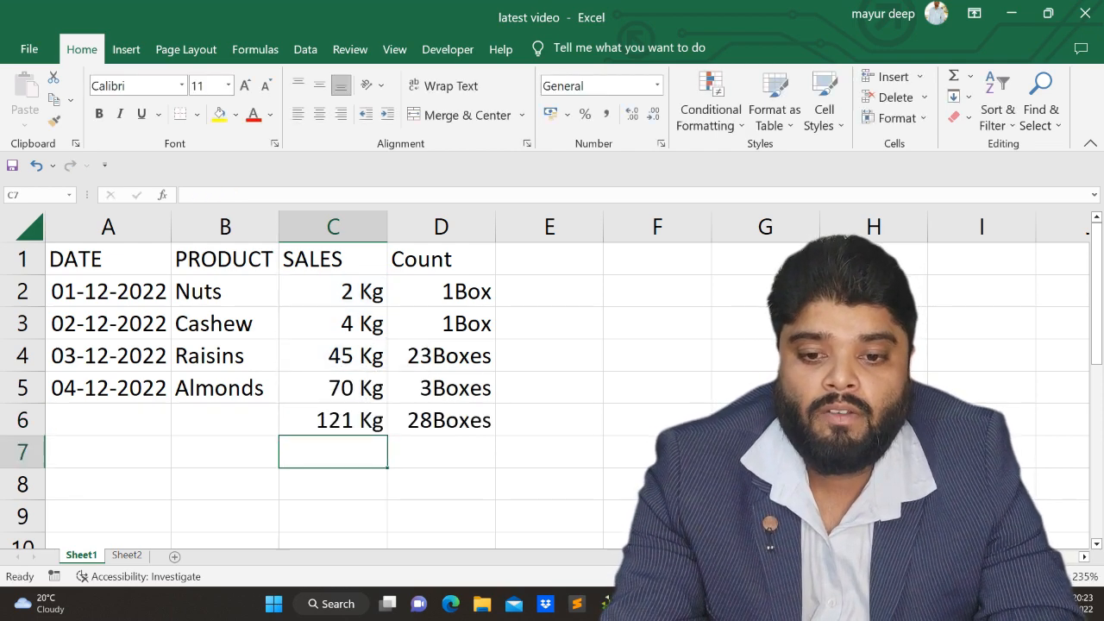
key("Up")
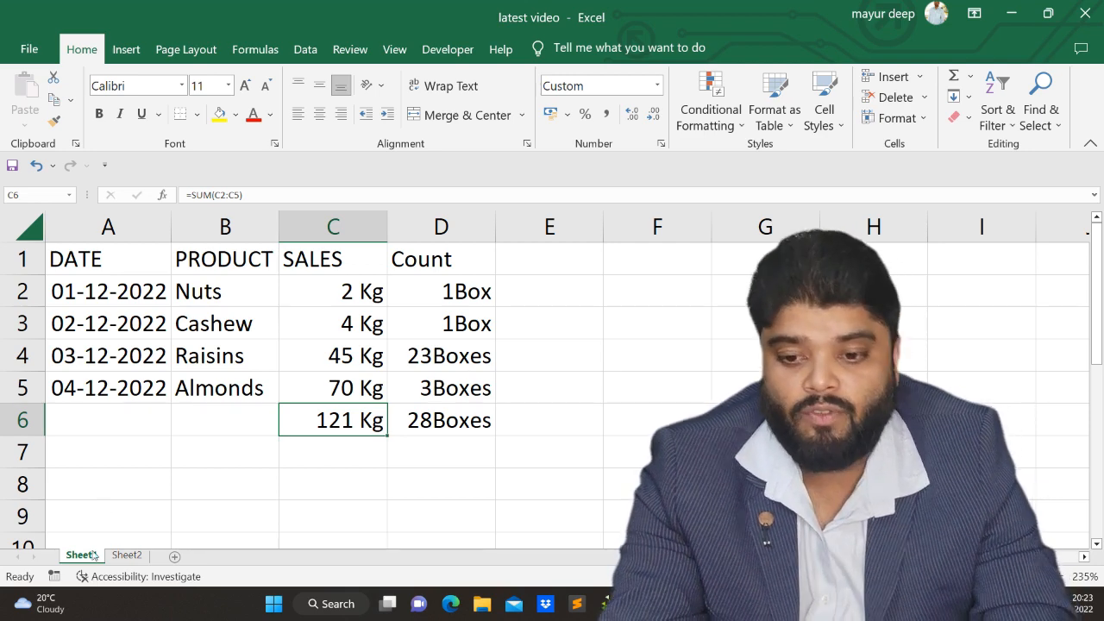
Clear the Sales and Count cells C2 to D6 on Sheet2
left_click(119, 557)
left_click_drag(291, 288, 397, 407)
key("Delete")
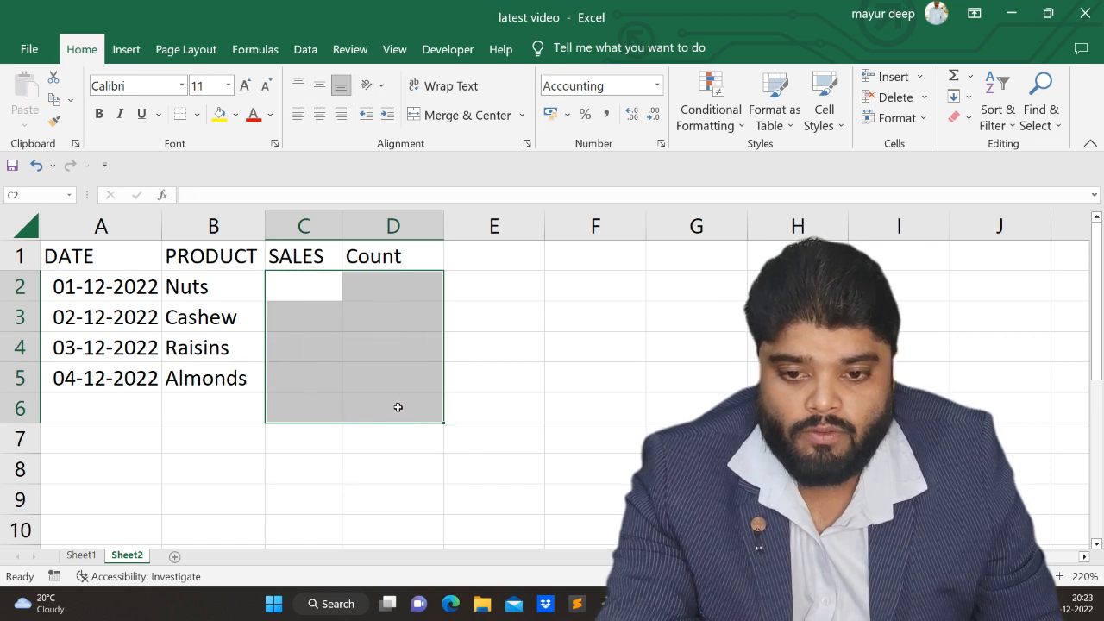
Open the cell format settings for the Sales cells C2 to C5 on Sheet2
key("Left")
key("Right")
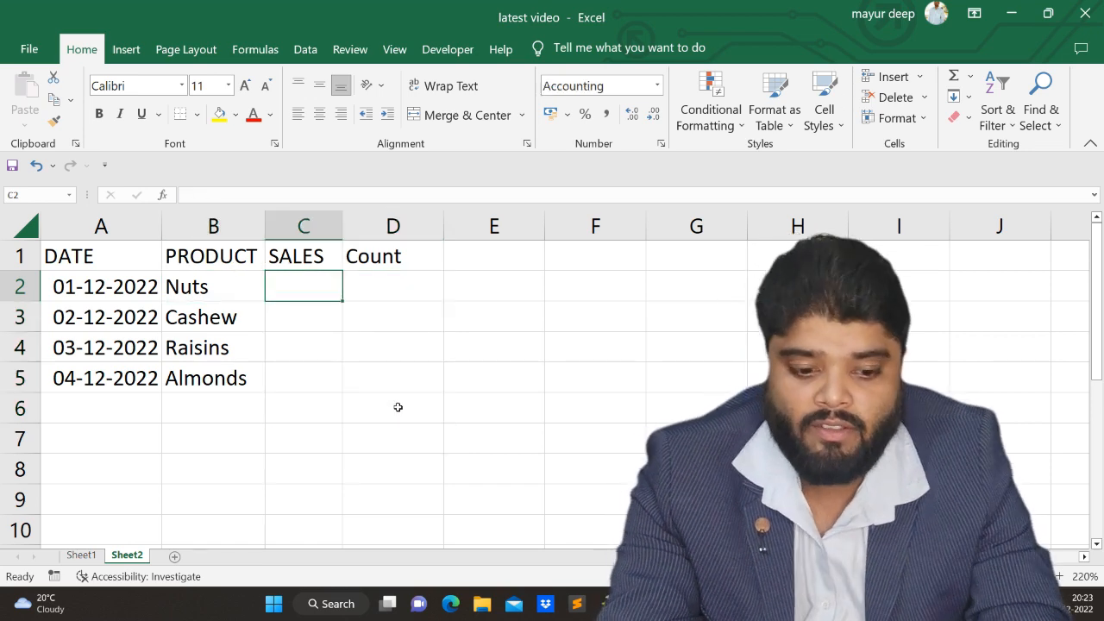
key("shift+Down")
key("shift+Down")
key("shift+Down")
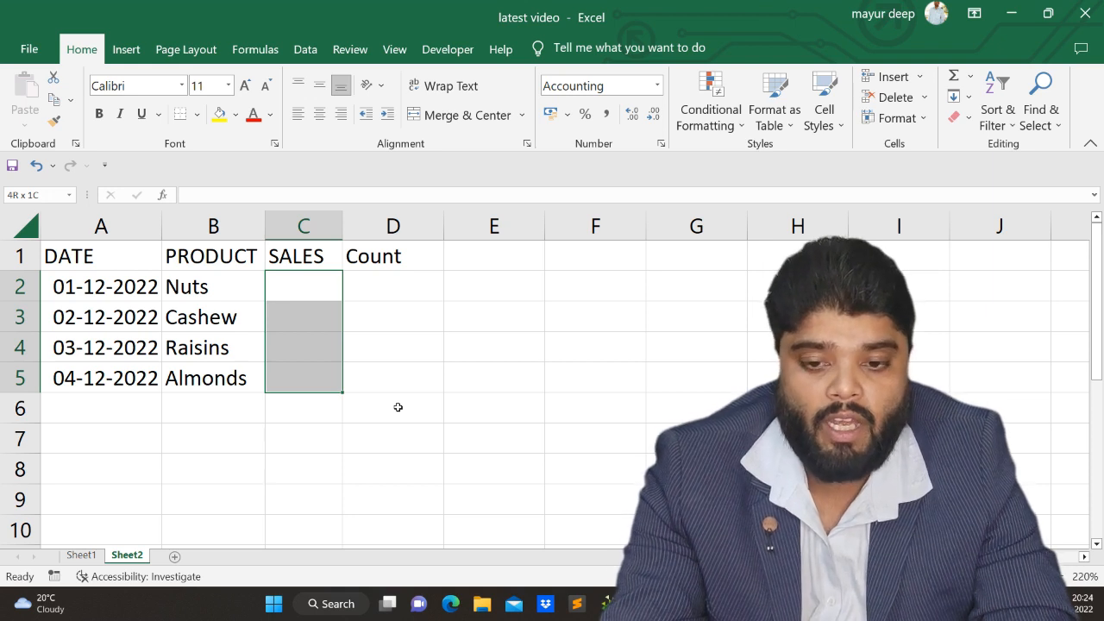
key("Left")
key("Right")
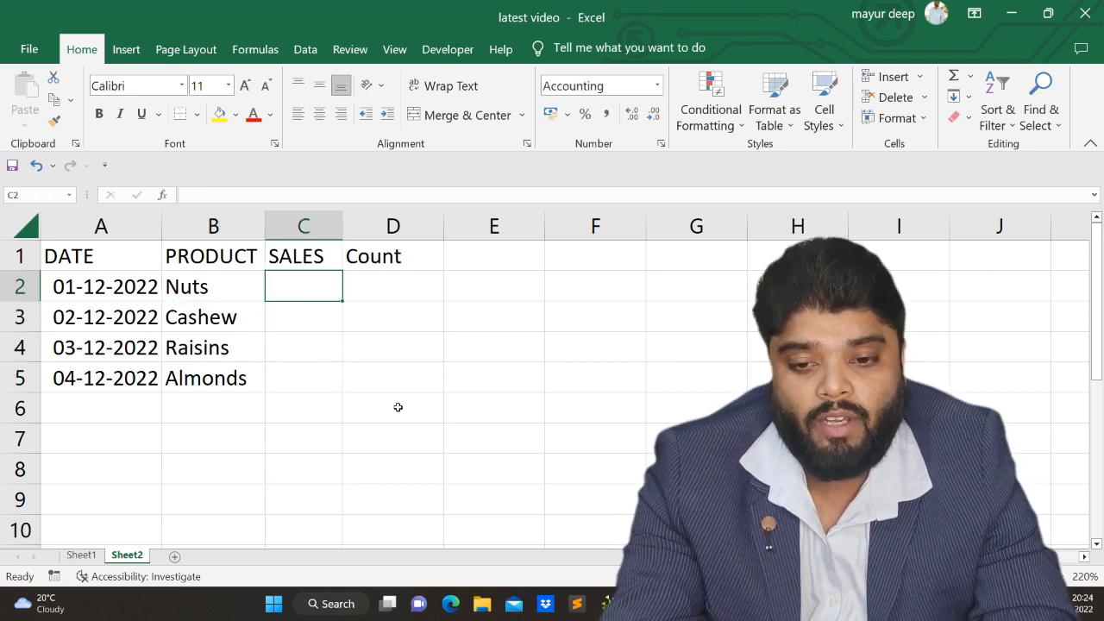
key("shift+Down")
key("shift+Down")
key("shift+Down")
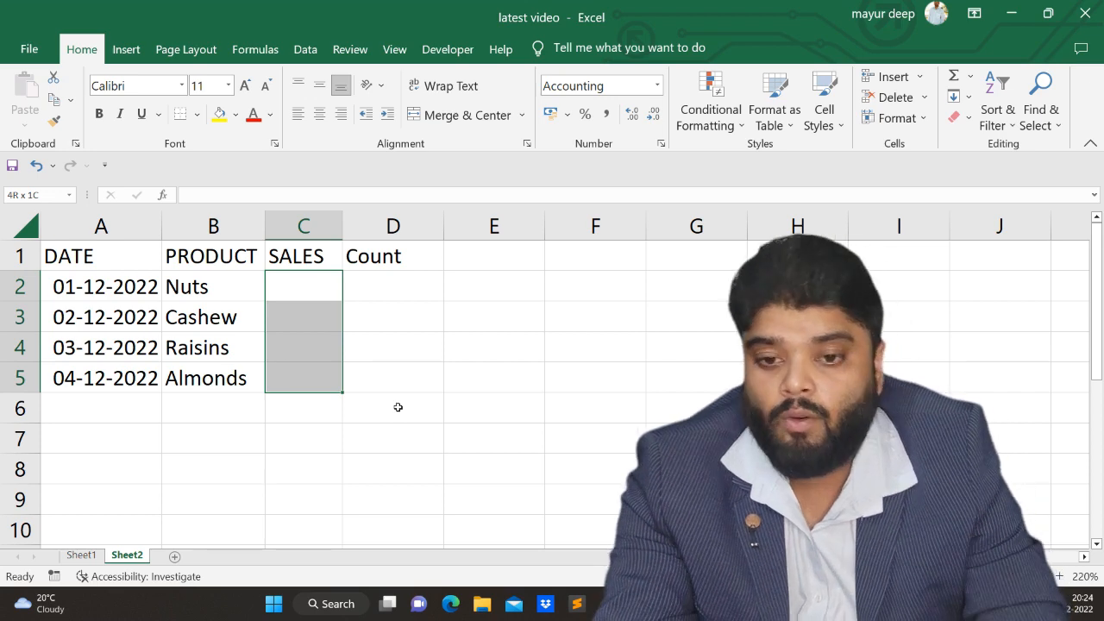
left_click(926, 125)
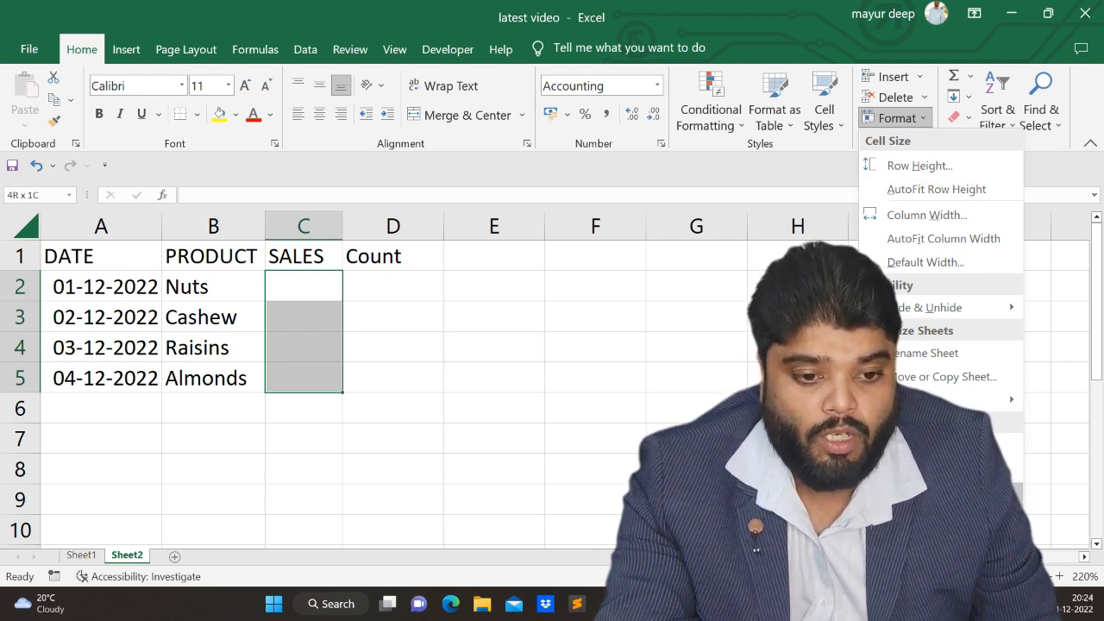
left_click(937, 493)
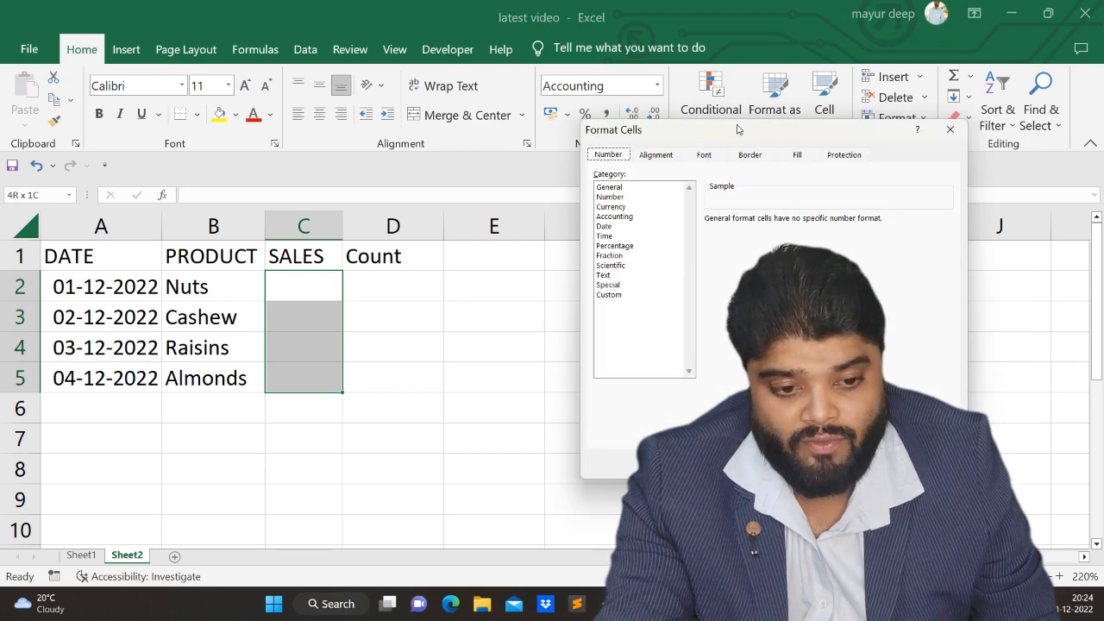
left_click_drag(740, 128, 543, 129)
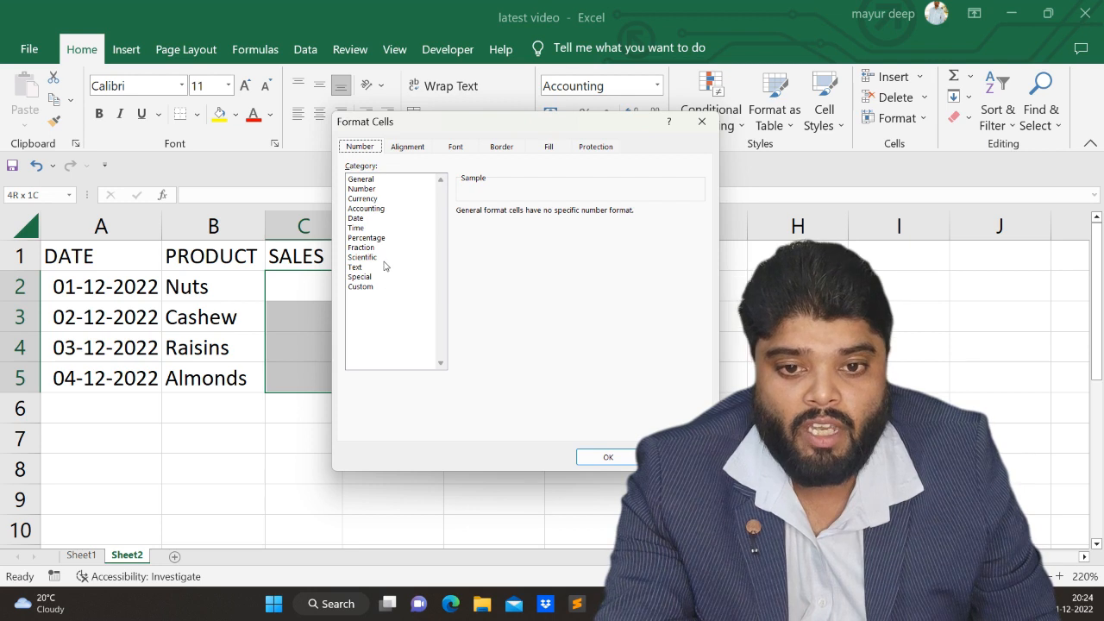
Look through the General, Number, Currency and Accounting number formats and choose the Custom category for the Sales cells
left_click(369, 180)
left_click(362, 188)
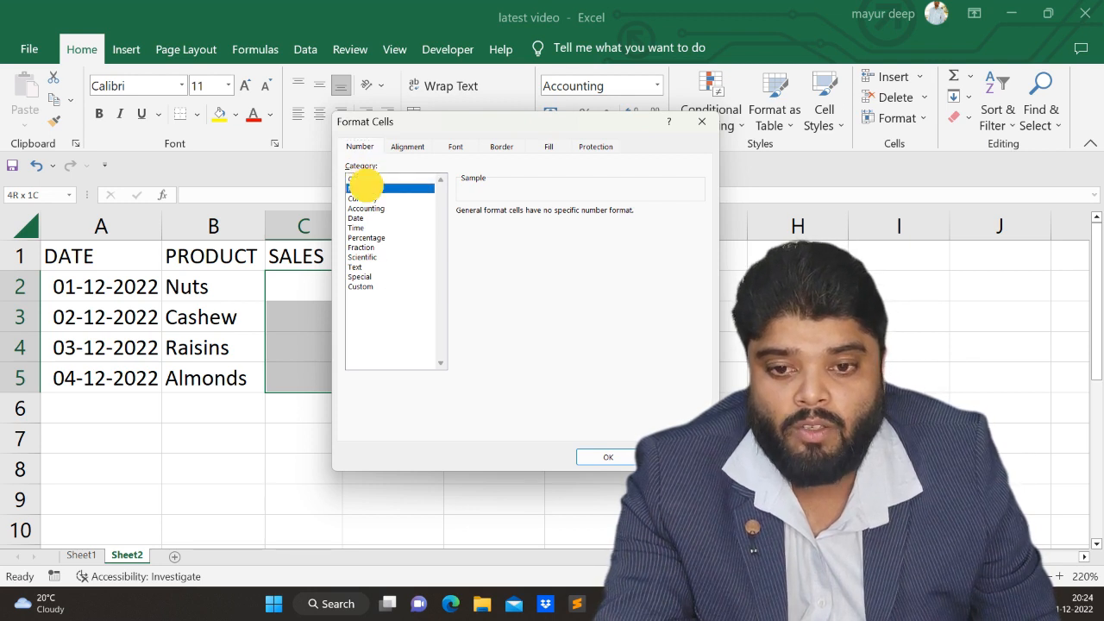
left_click(363, 199)
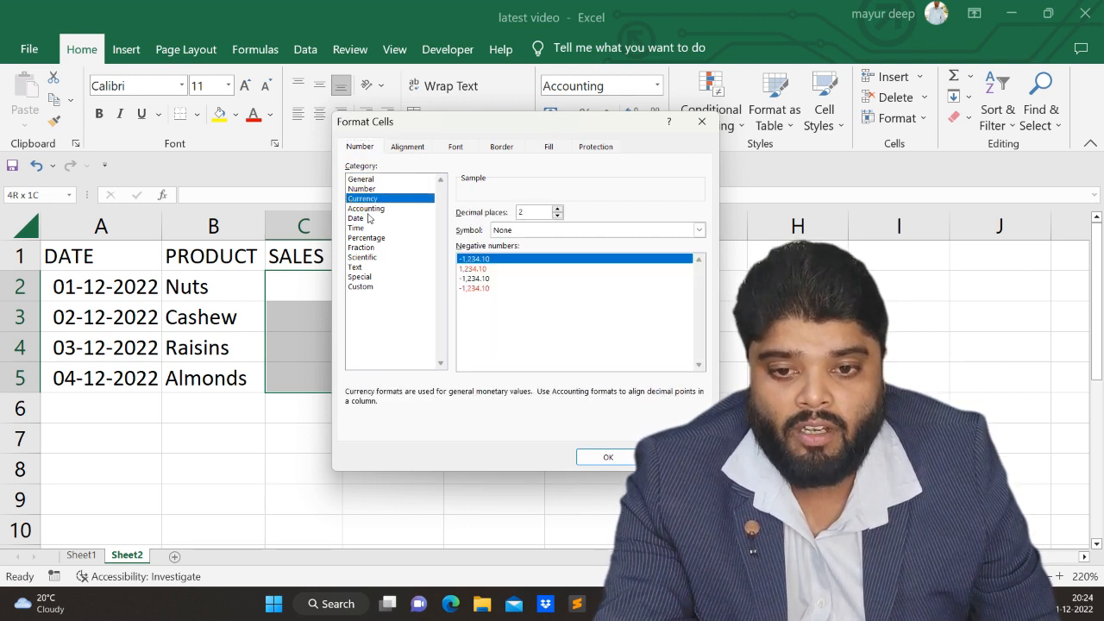
left_click(367, 209)
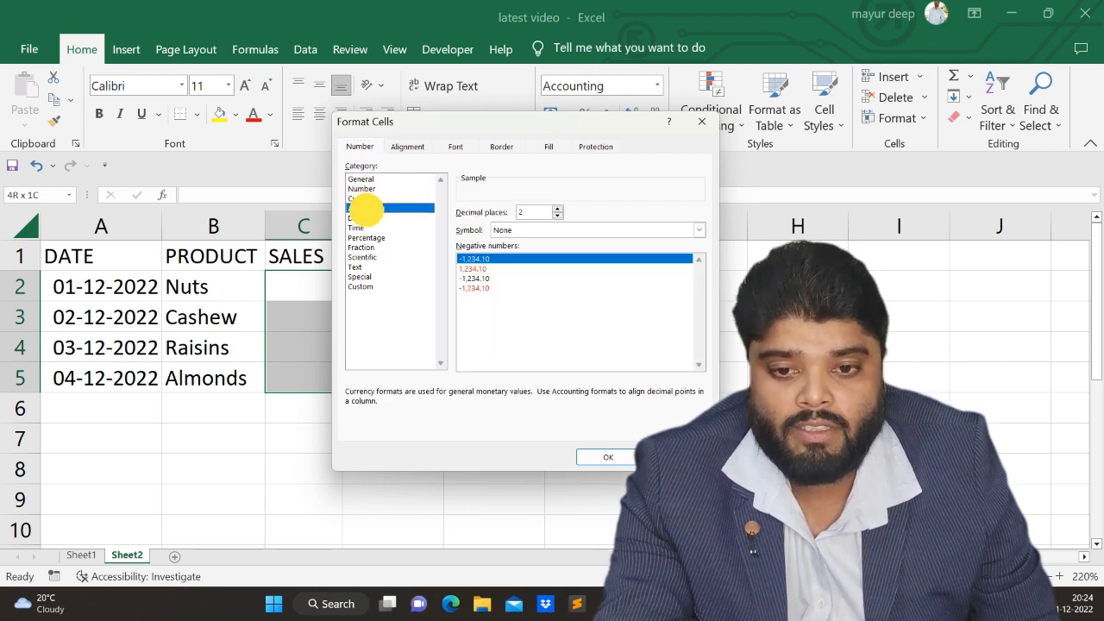
left_click(362, 287)
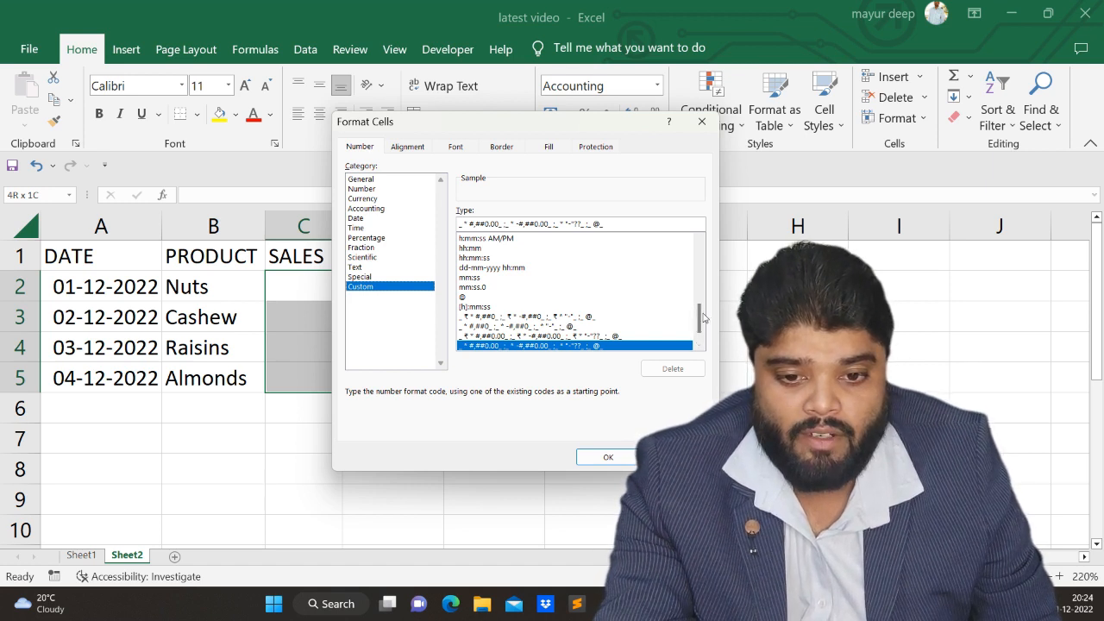
Replace the custom format code of the Sales cells C2 to C5 with # ### "Kg" and apply it
left_click_drag(700, 319, 697, 228)
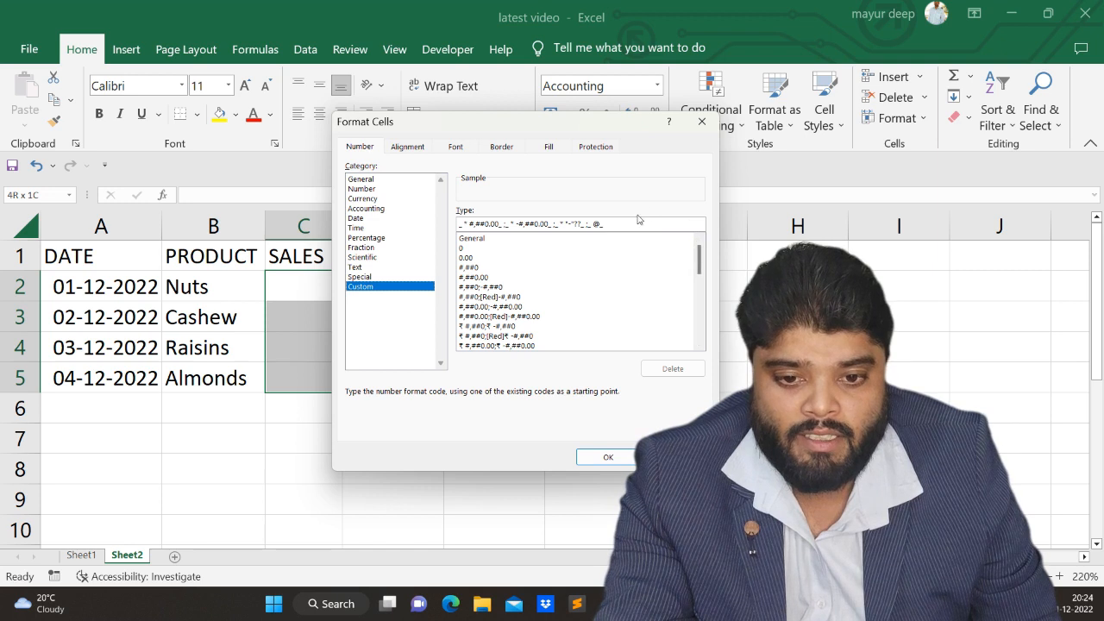
left_click_drag(633, 226, 431, 232)
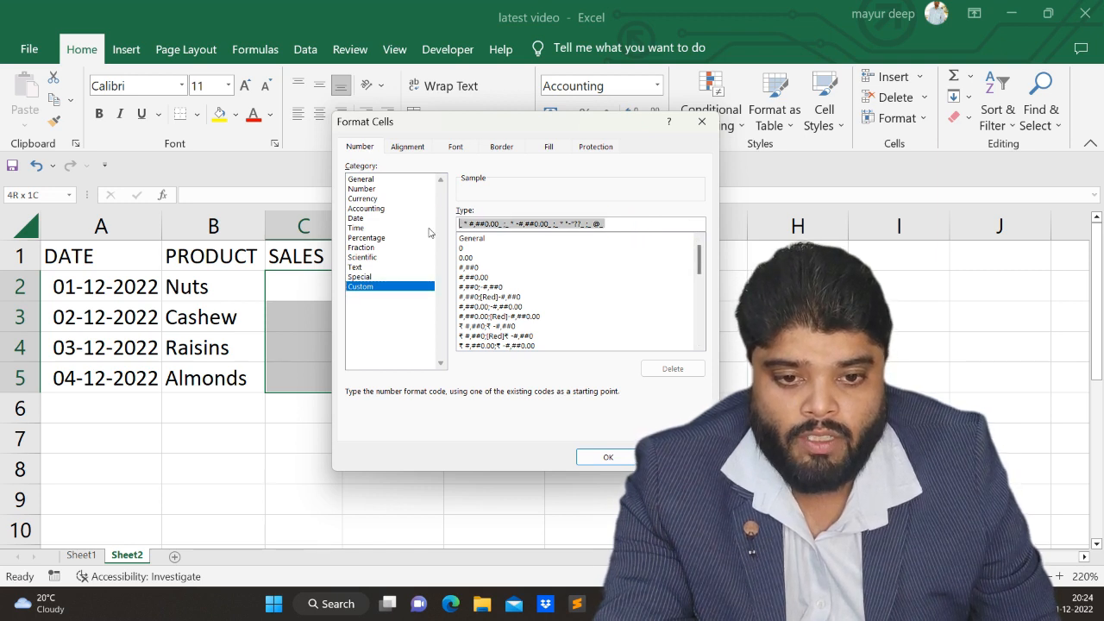
key("BackSpace")
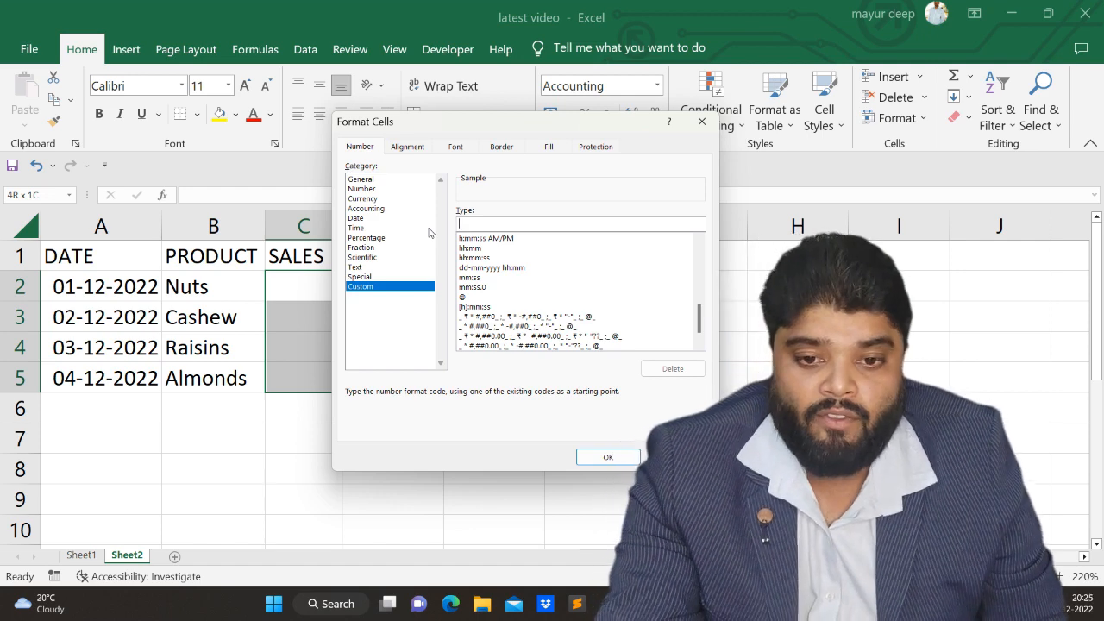
type("#")
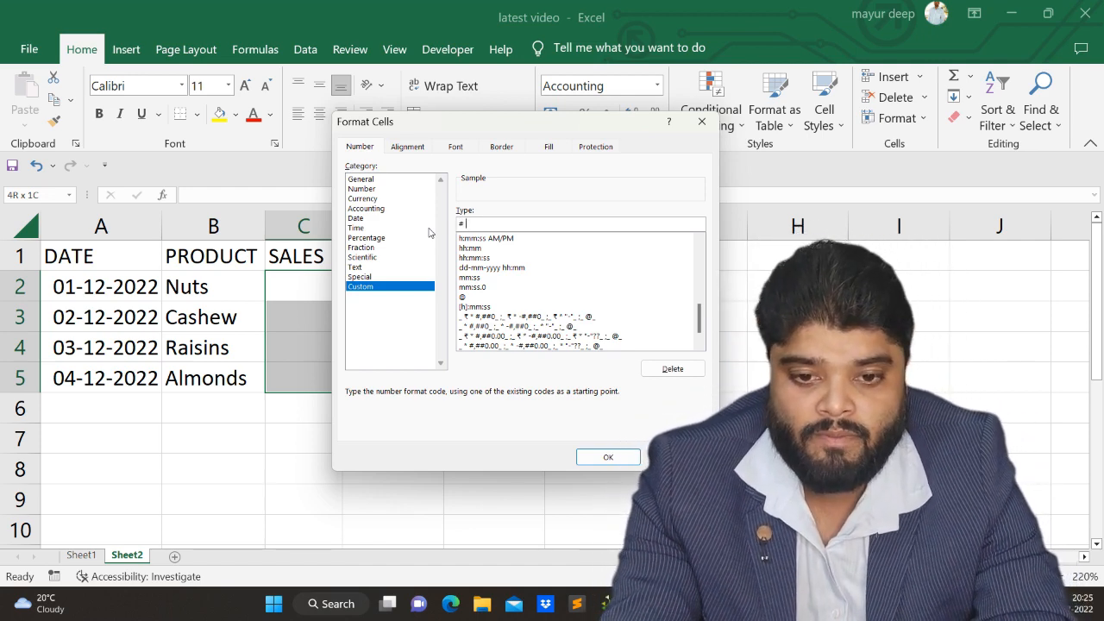
type(" ###")
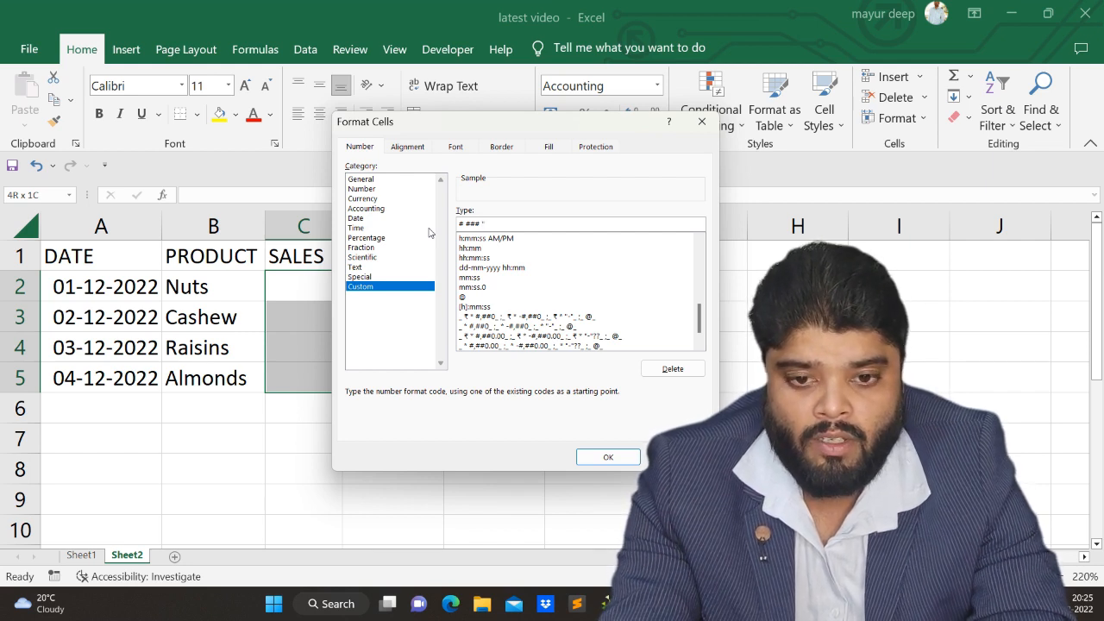
type("Kg")
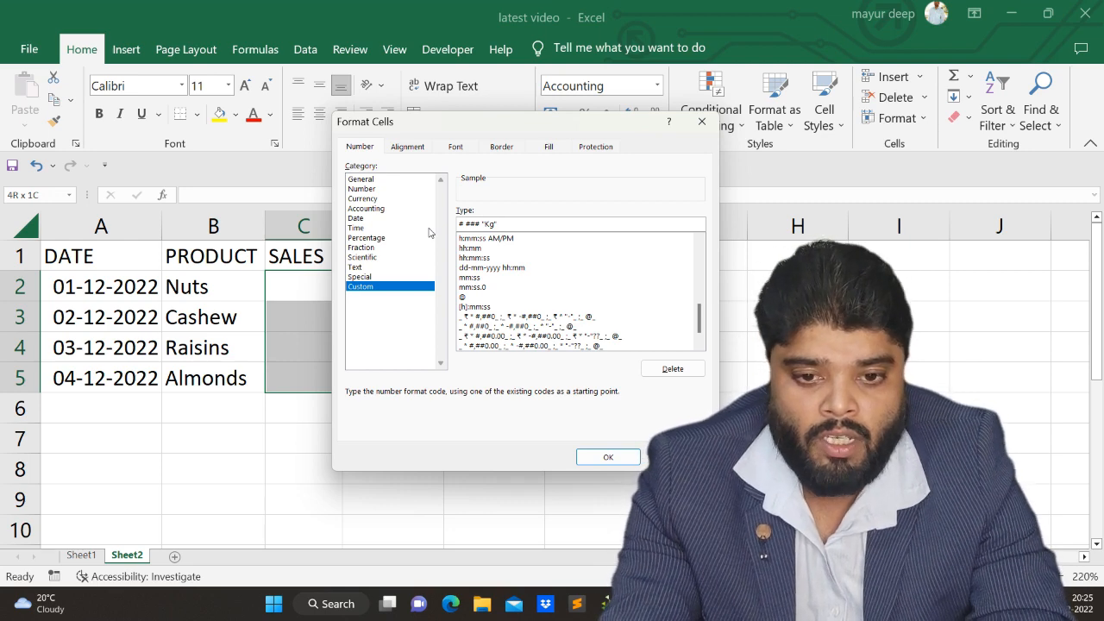
scroll(552, 283, "down", 1)
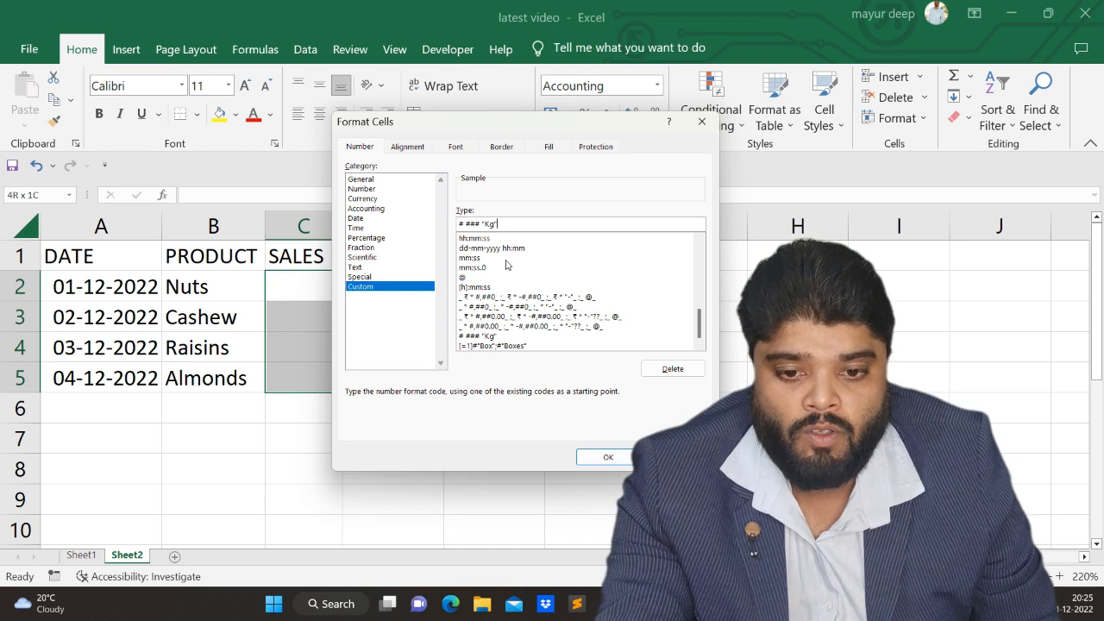
scroll(557, 276, "up", 2)
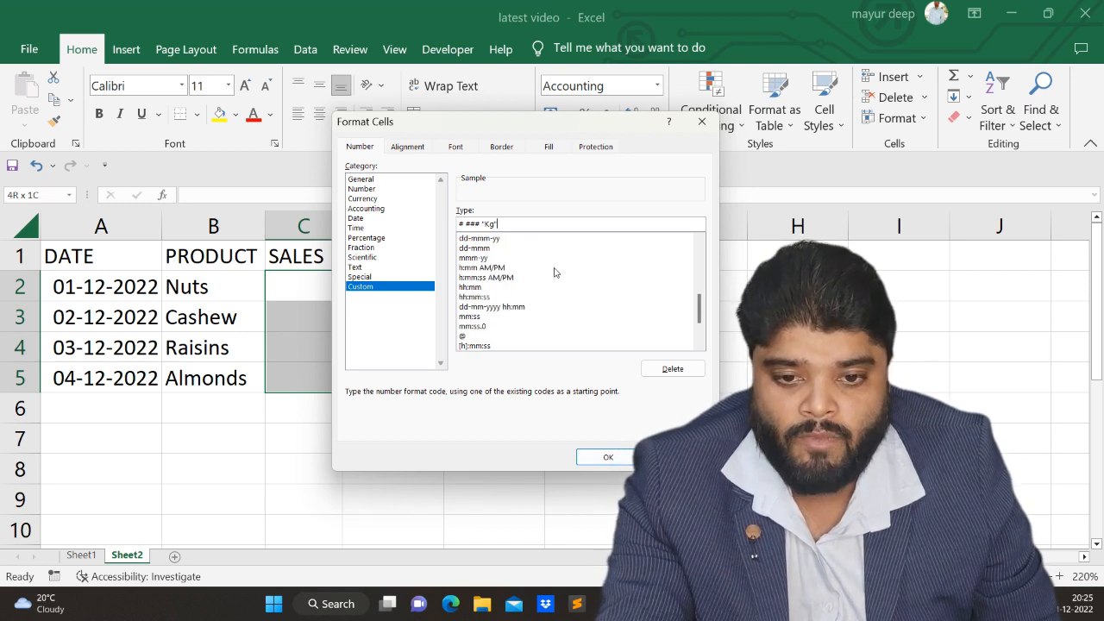
left_click(597, 463)
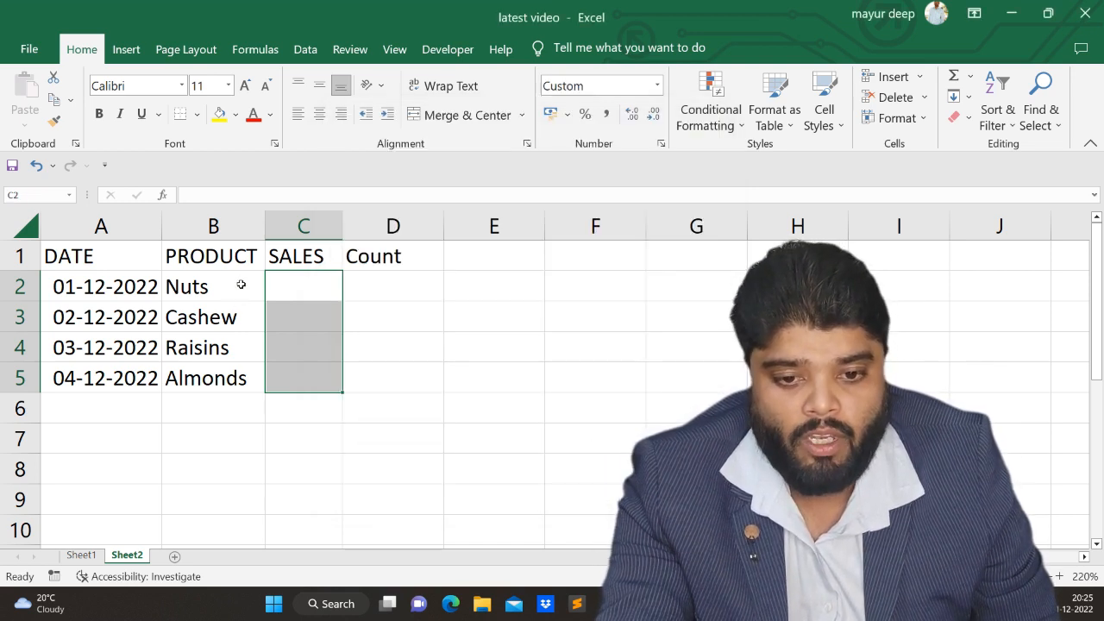
Enter the Sales values 1, 34, 22 and 67 in cells C2 to C5 on Sheet2
left_click(306, 291)
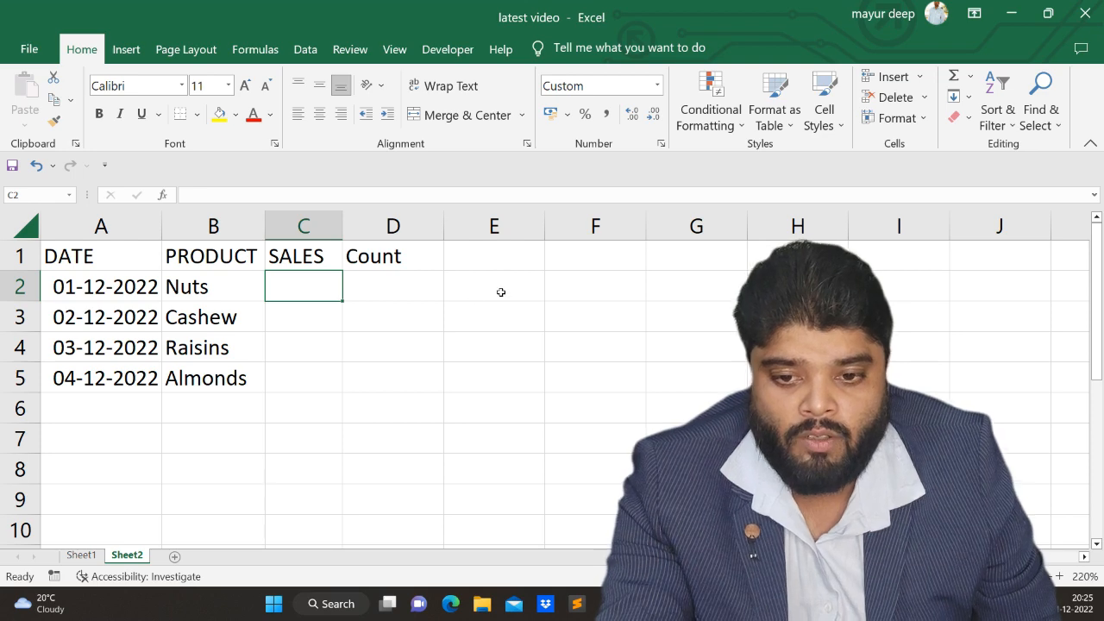
key("Left")
key("Right")
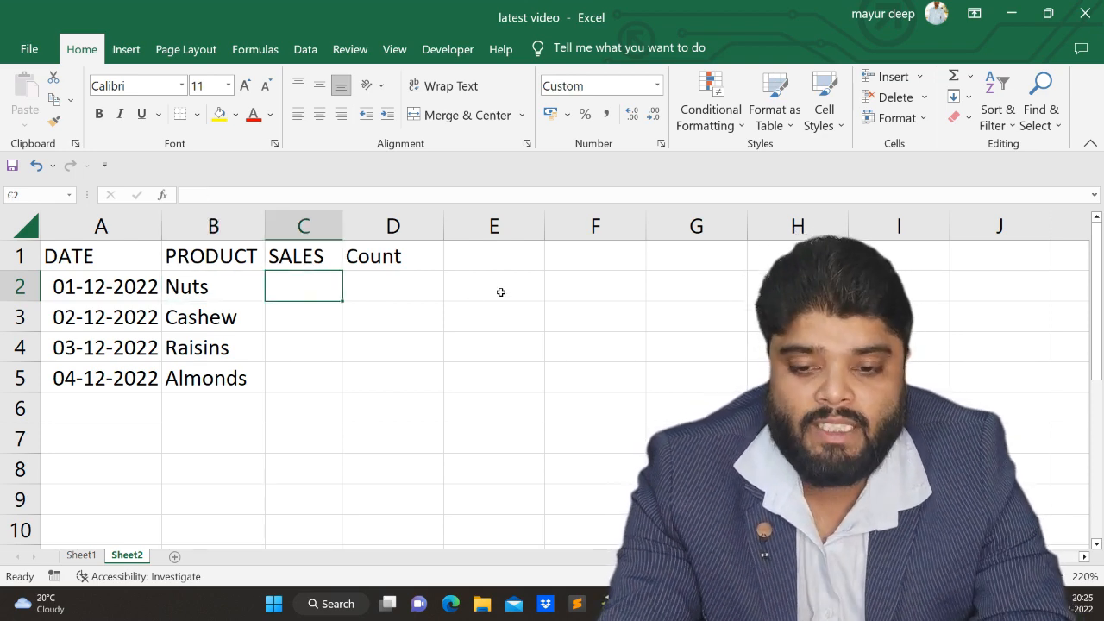
type("1")
key("Return")
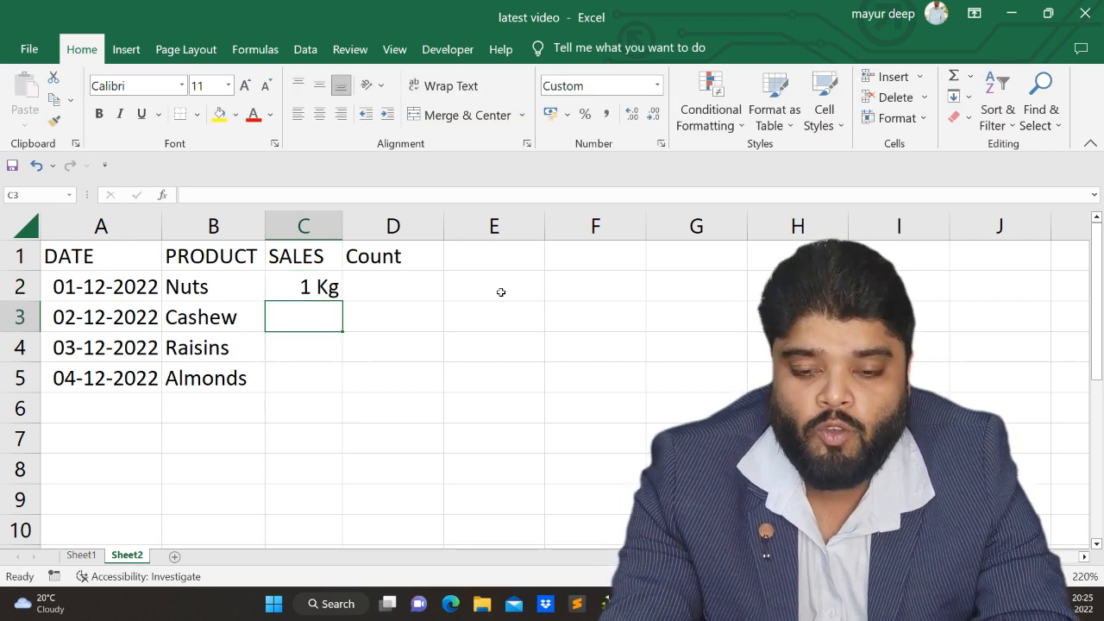
type("3")
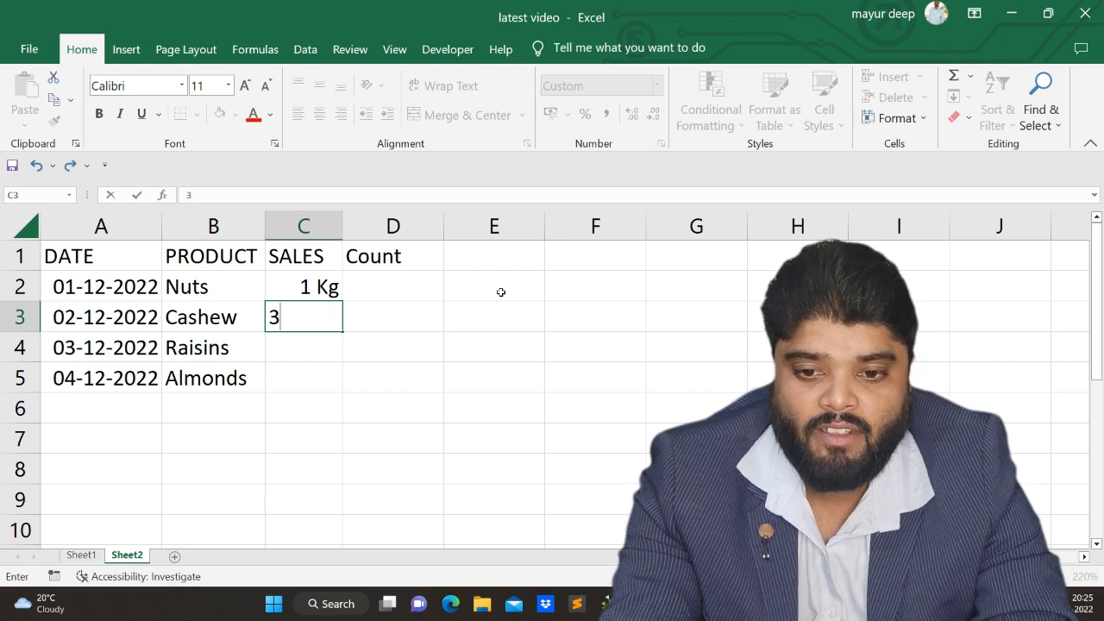
type("4")
key("Return")
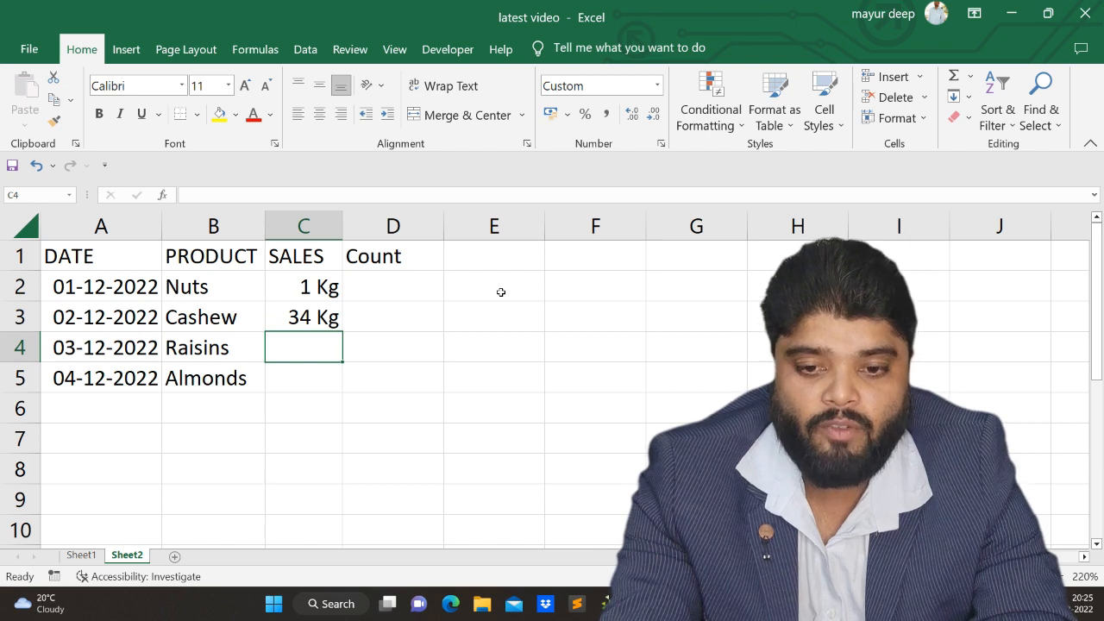
key("Up")
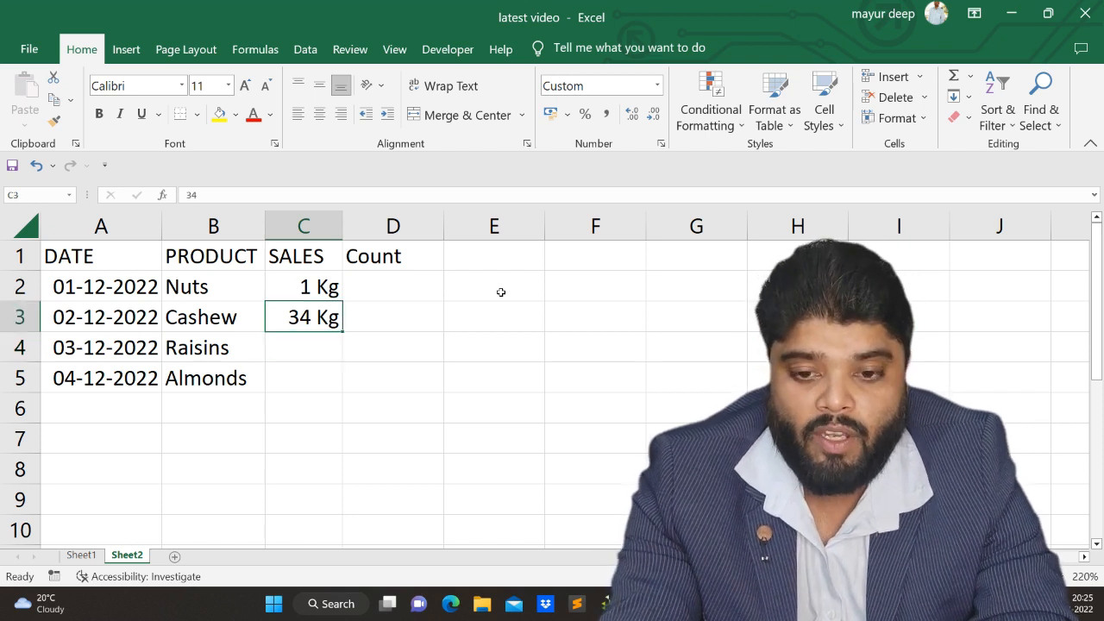
key("Down")
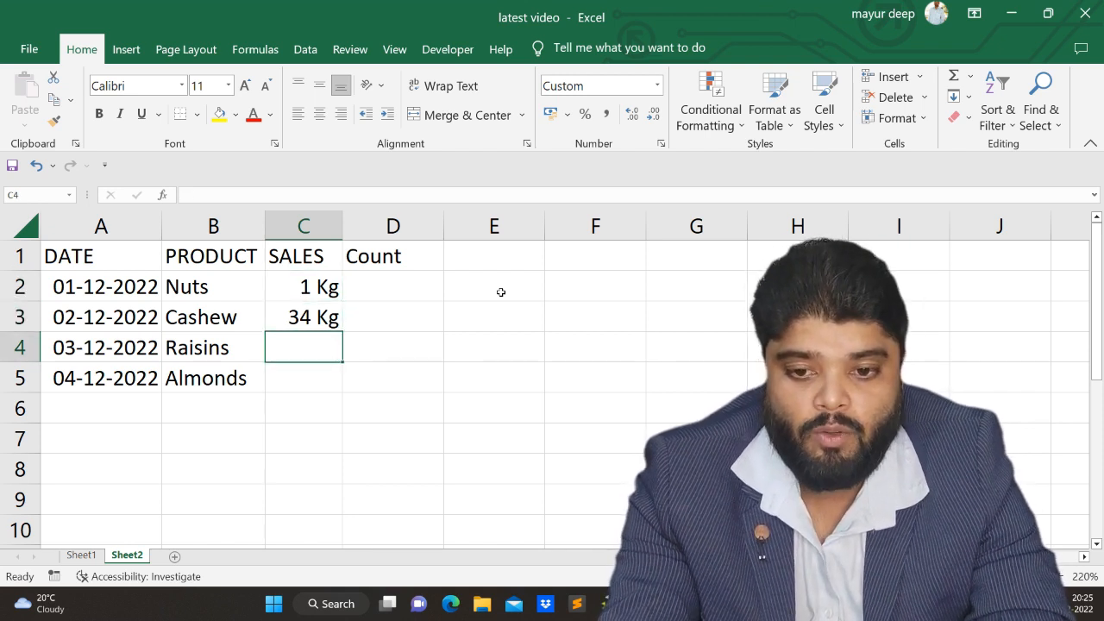
type("22")
key("Return")
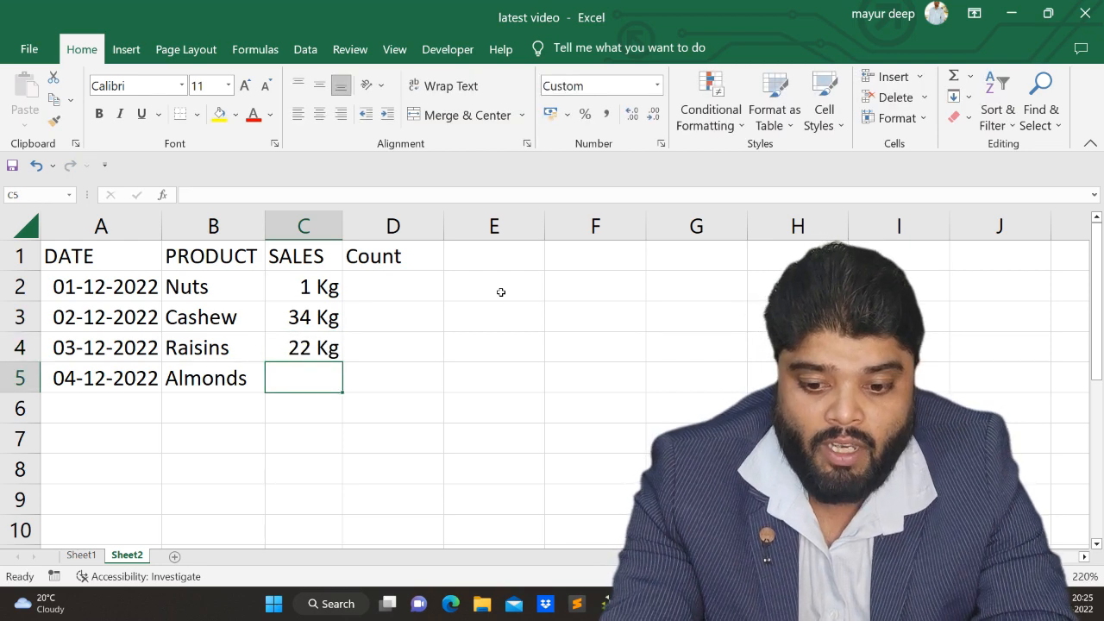
type("67")
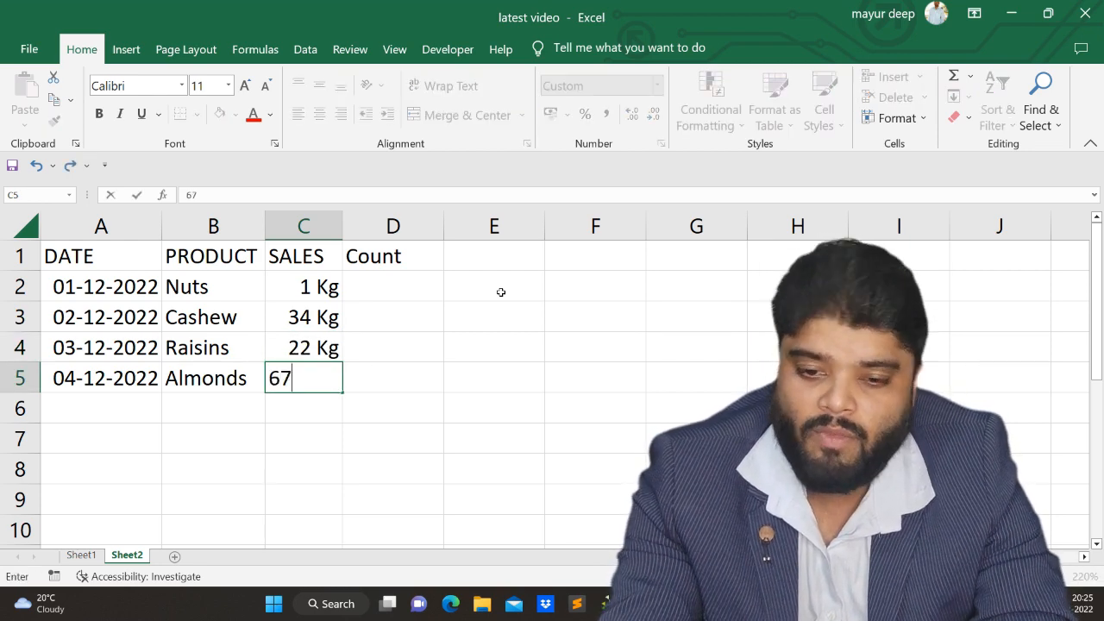
key("Return")
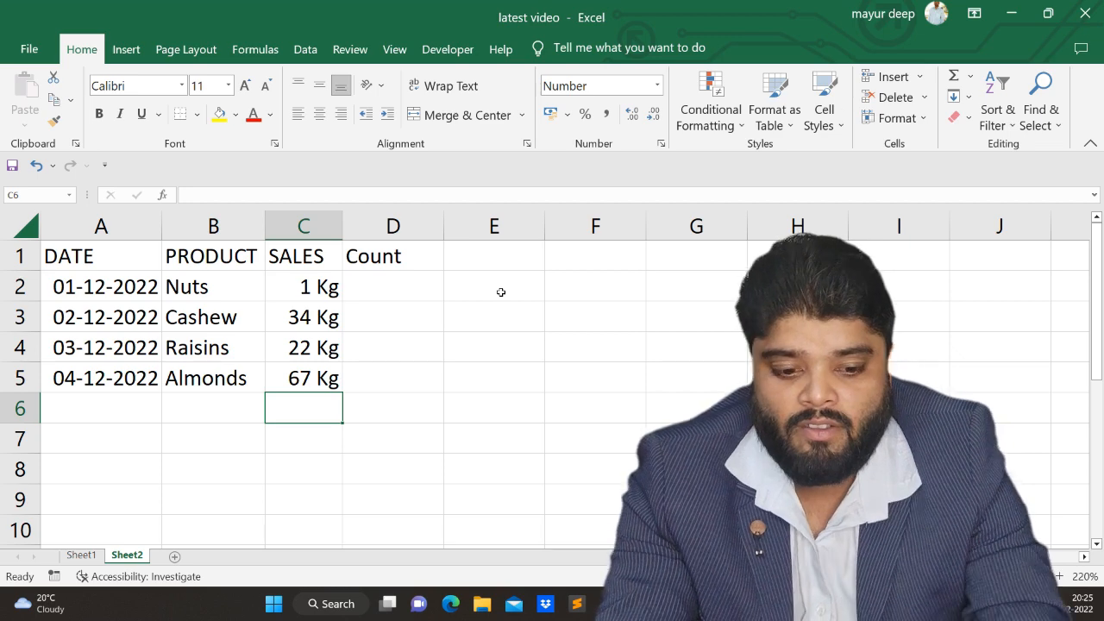
Total the Sales column in cell C6 with a SUM formula over C2:C5
type("=sum")
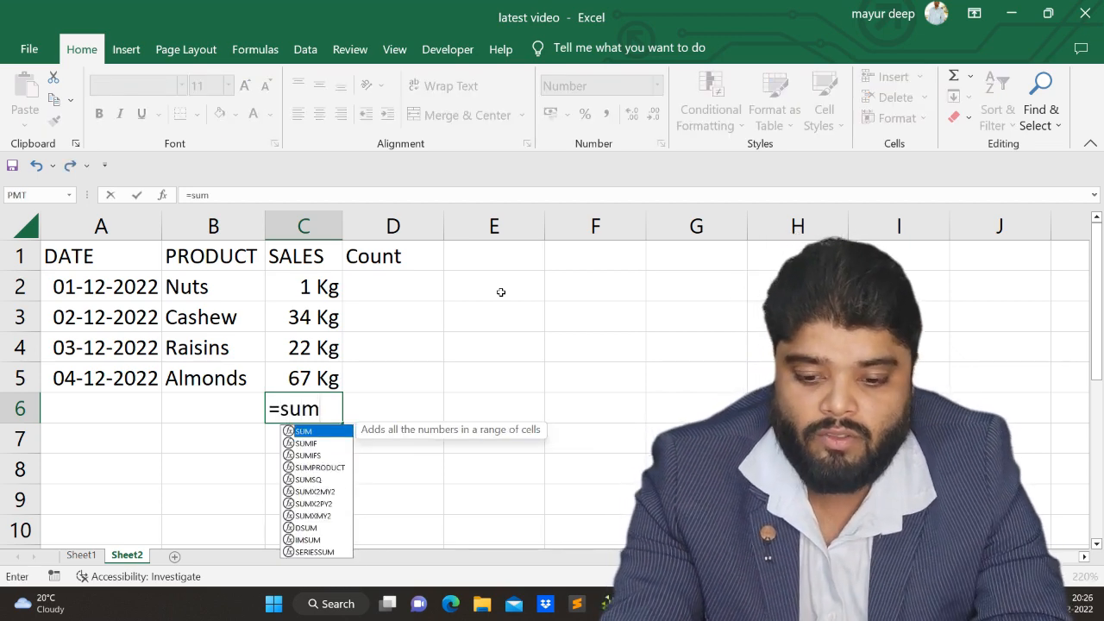
type("(")
key("Up")
key("Up")
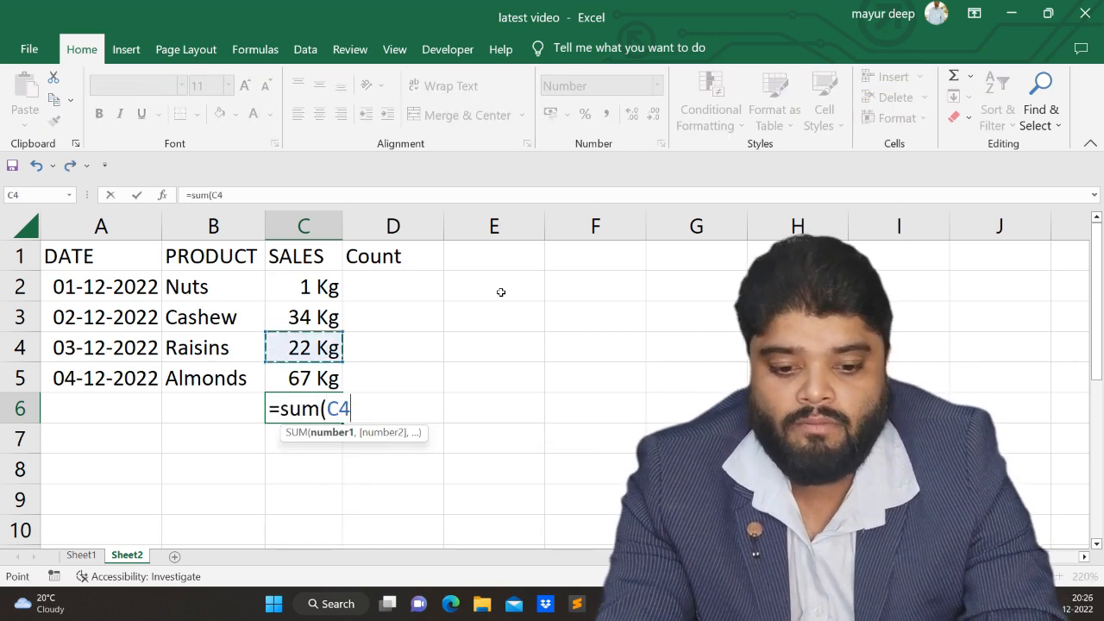
key("Up")
key("Up")
key("shift+Down")
key("shift+Down")
key("shift+Down")
key("Return")
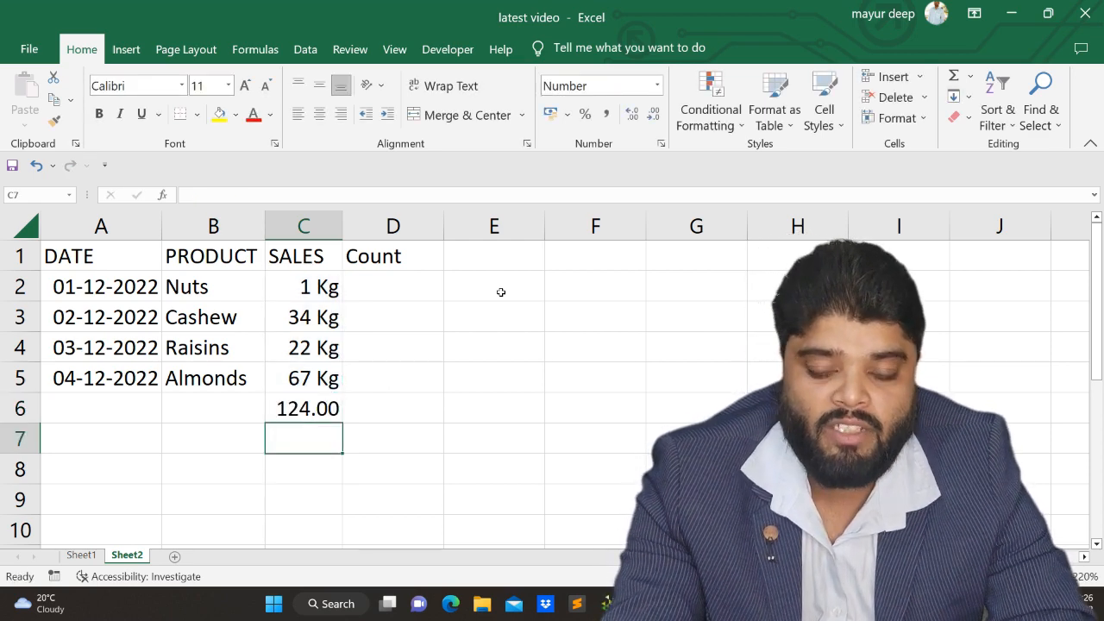
Copy the Kg number format from cell C5 to the total in C6 with Format Painter
key("Up")
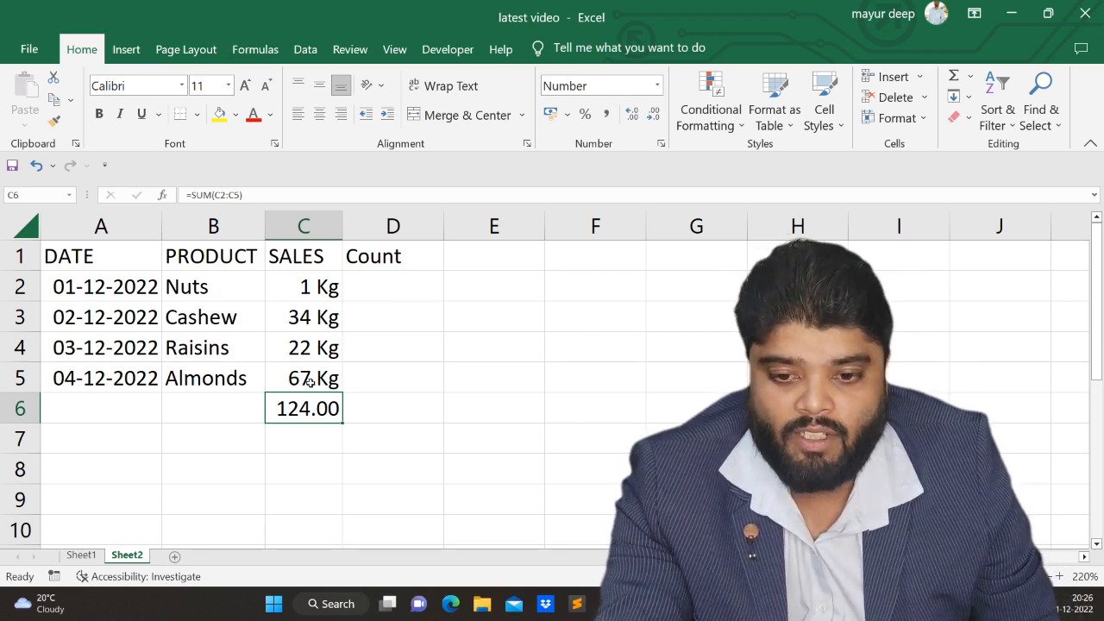
left_click(306, 380)
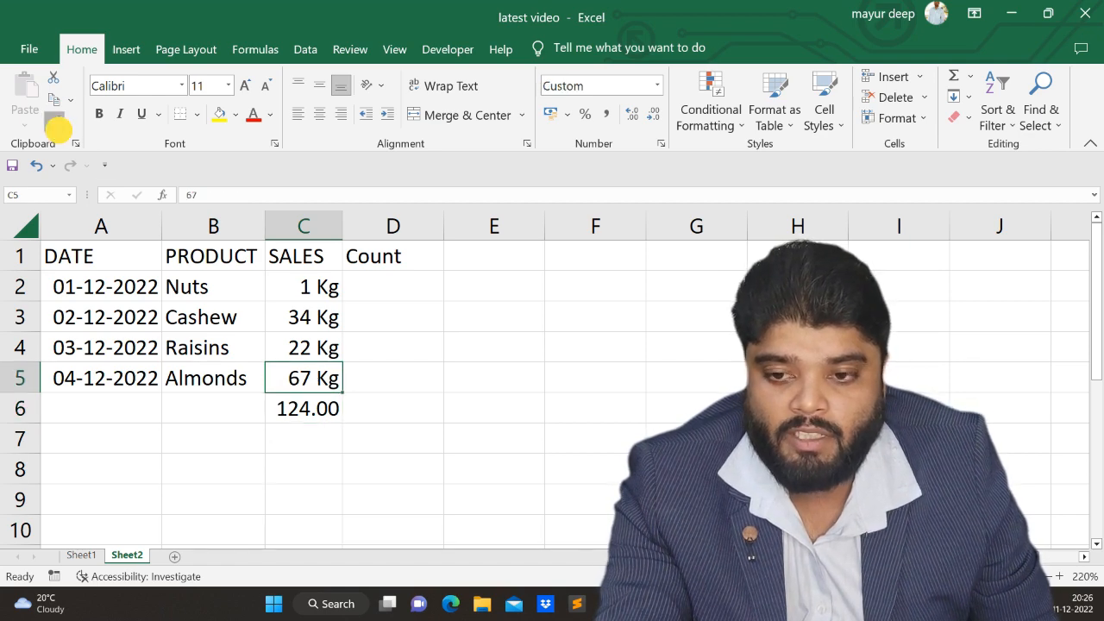
left_click(57, 129)
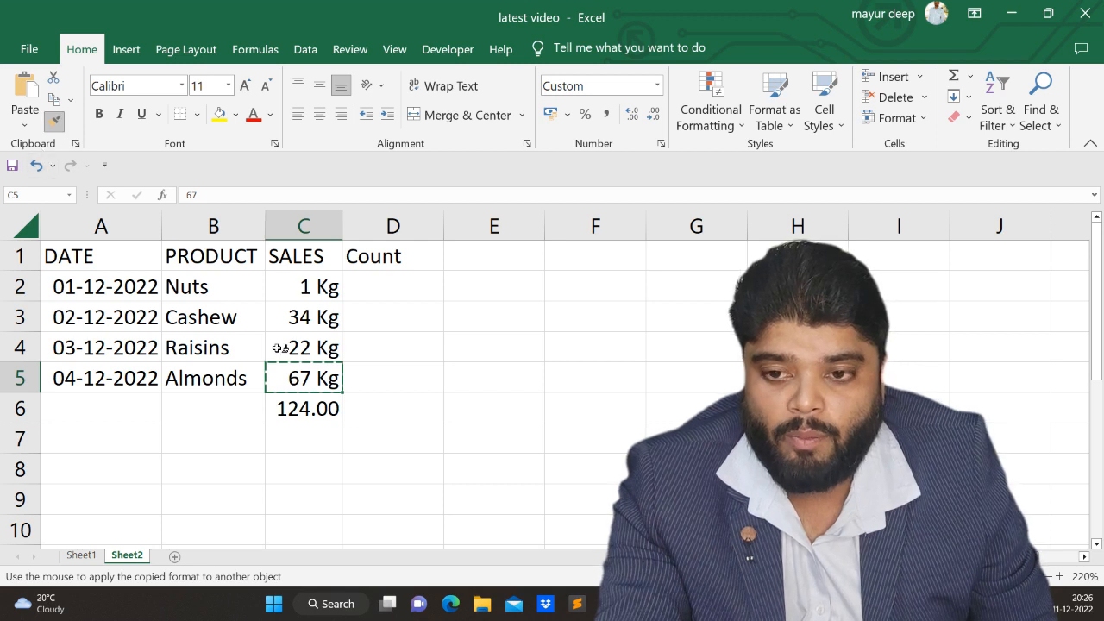
left_click(304, 407)
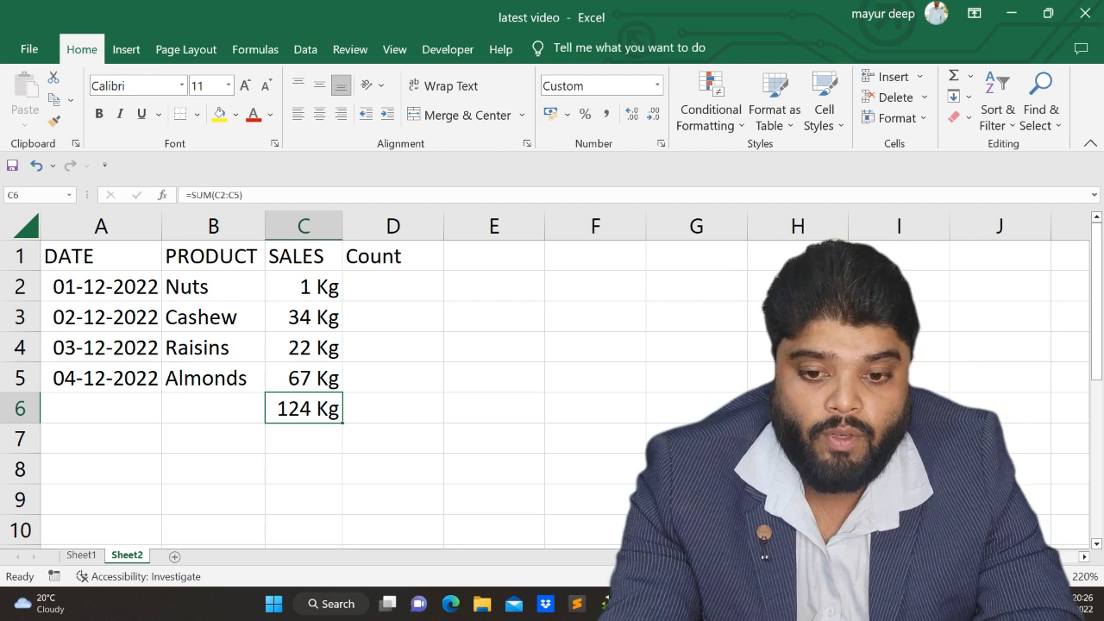
key("Up")
key("Up")
key("Up")
key("Up")
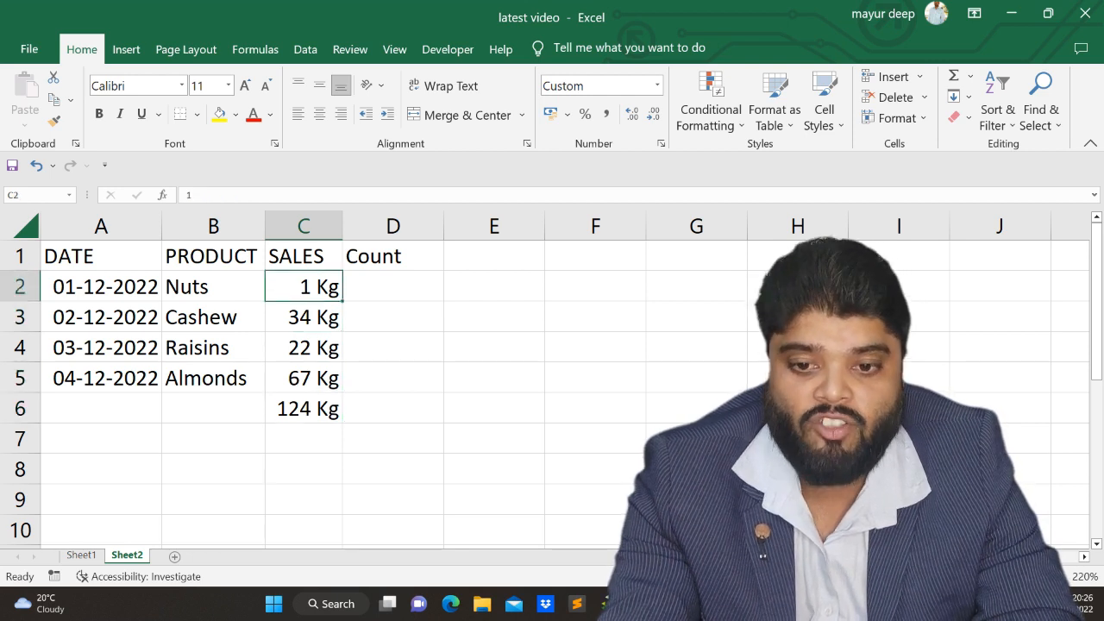
key("shift+Down")
key("shift+Down")
key("shift+Down")
key("shift+Down")
key("shift+Up")
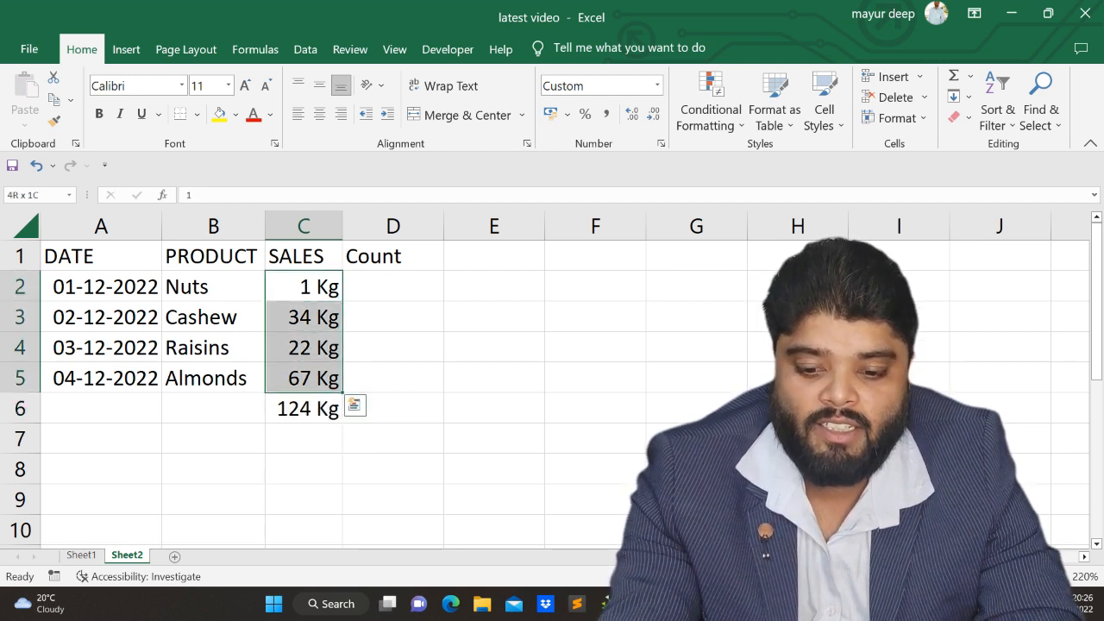
key("Right")
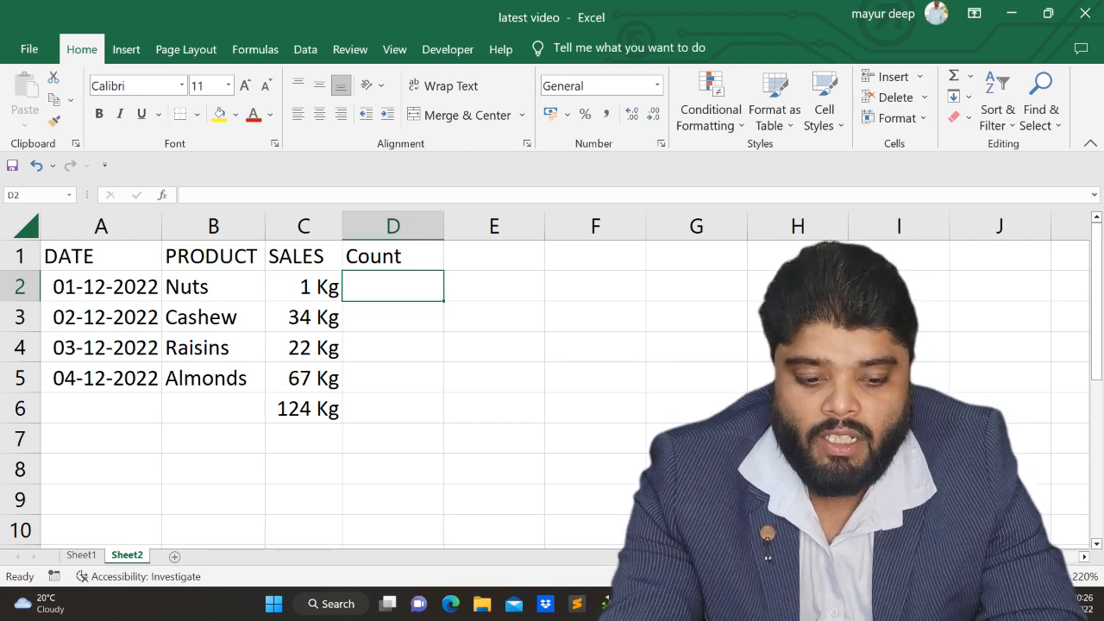
On Sheet1, enter the Count values 1 in D2 and 2 in D3, and select the Count total in D6
left_click(82, 555)
left_click(483, 287)
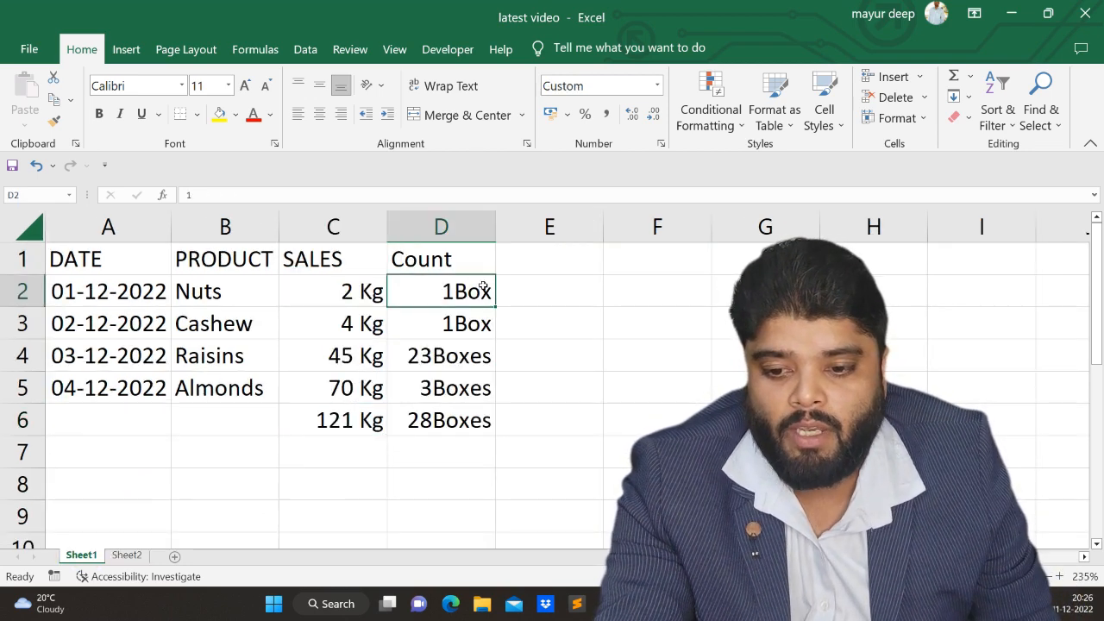
type("1")
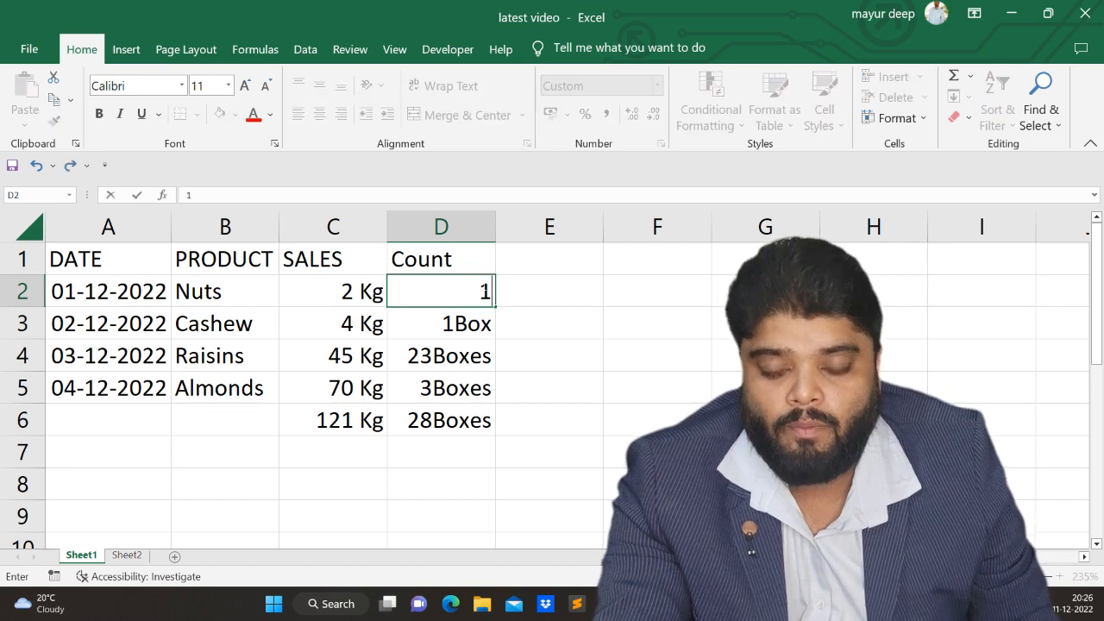
key("Return")
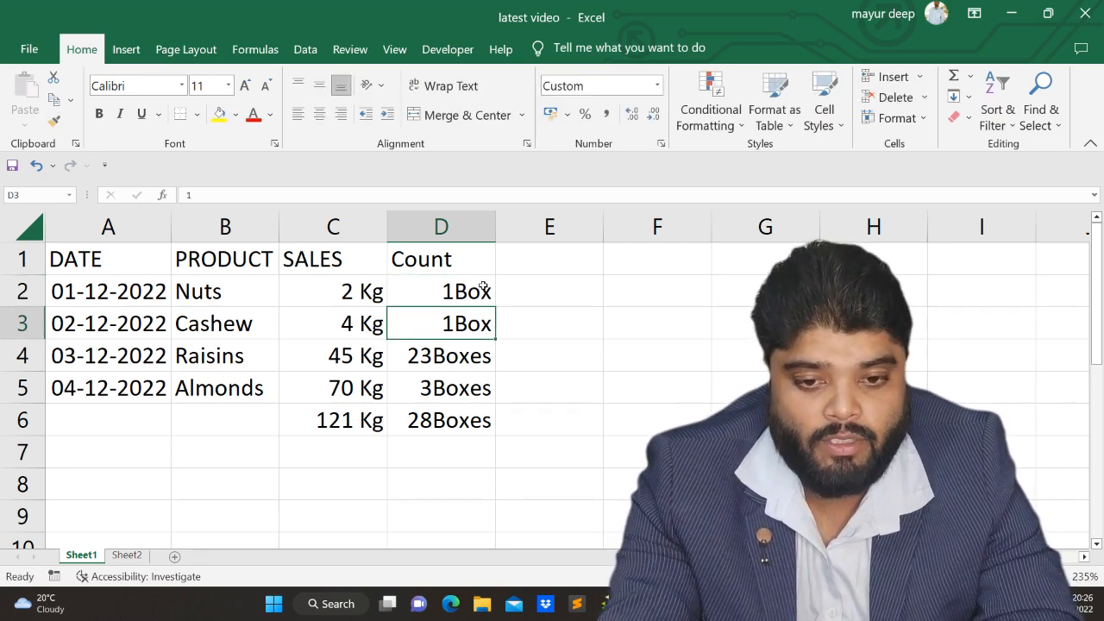
type("2")
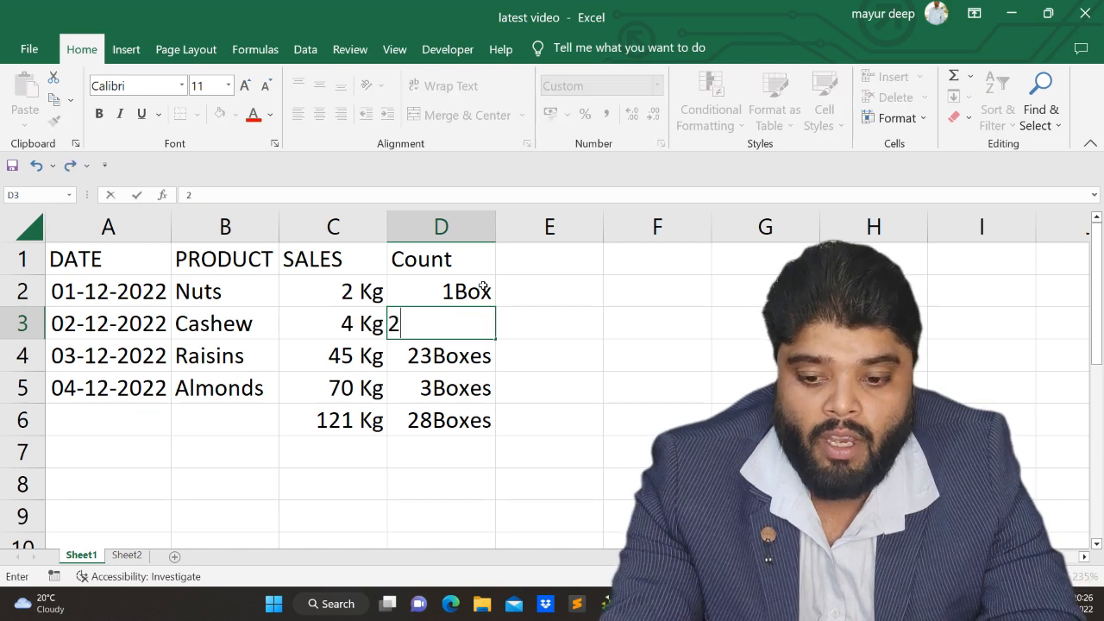
key("Return")
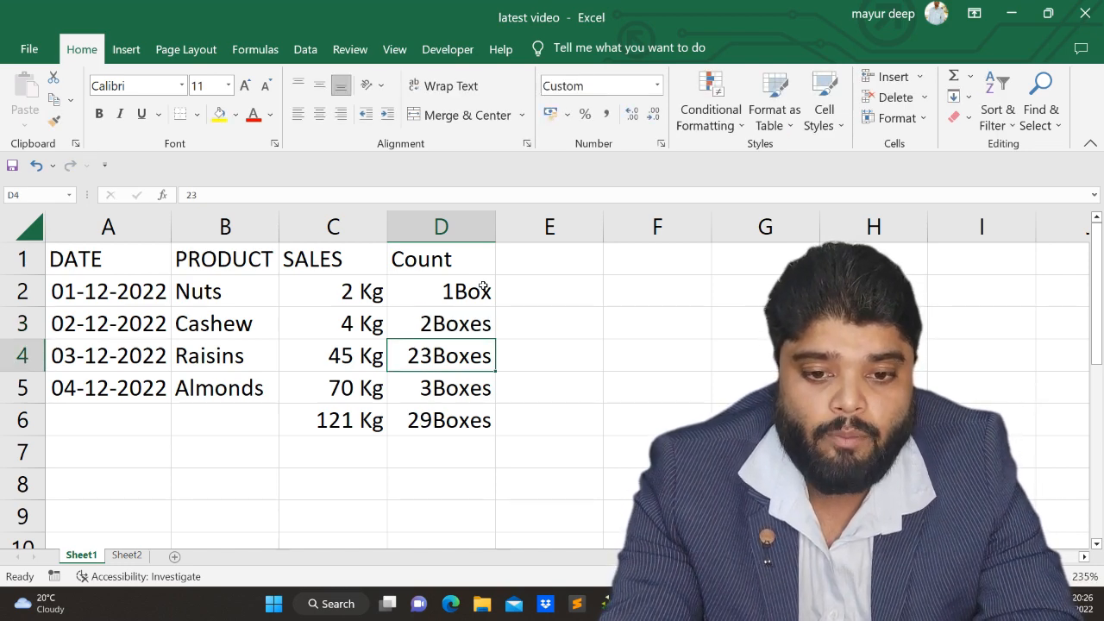
key("Down")
key("Down")
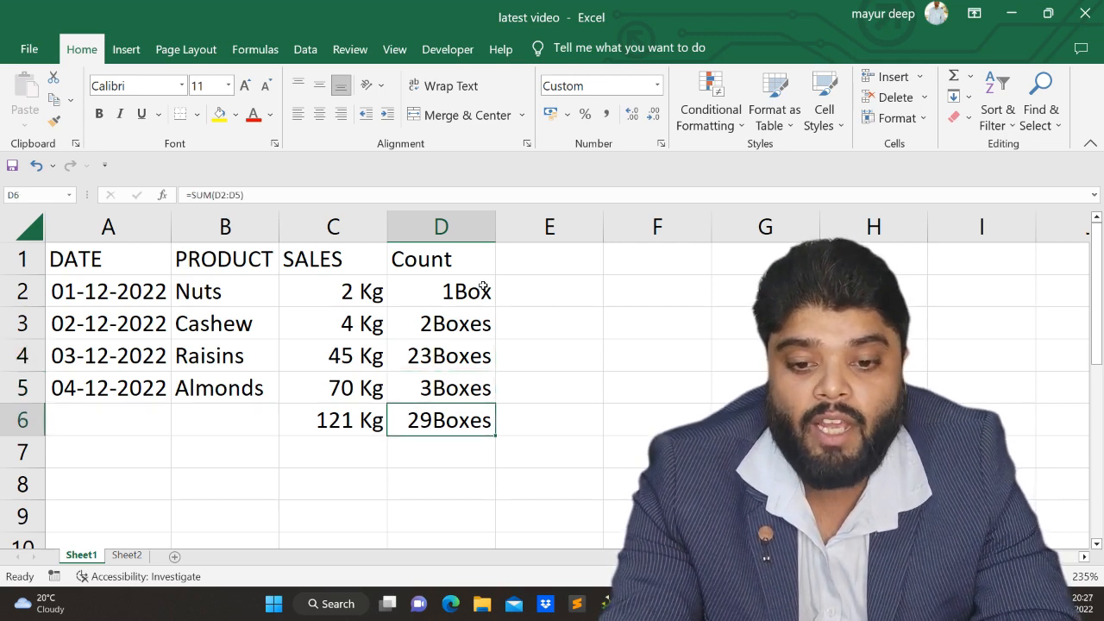
Enter the Count value 0 in cells D3 to D5 on Sheet1
key("Down")
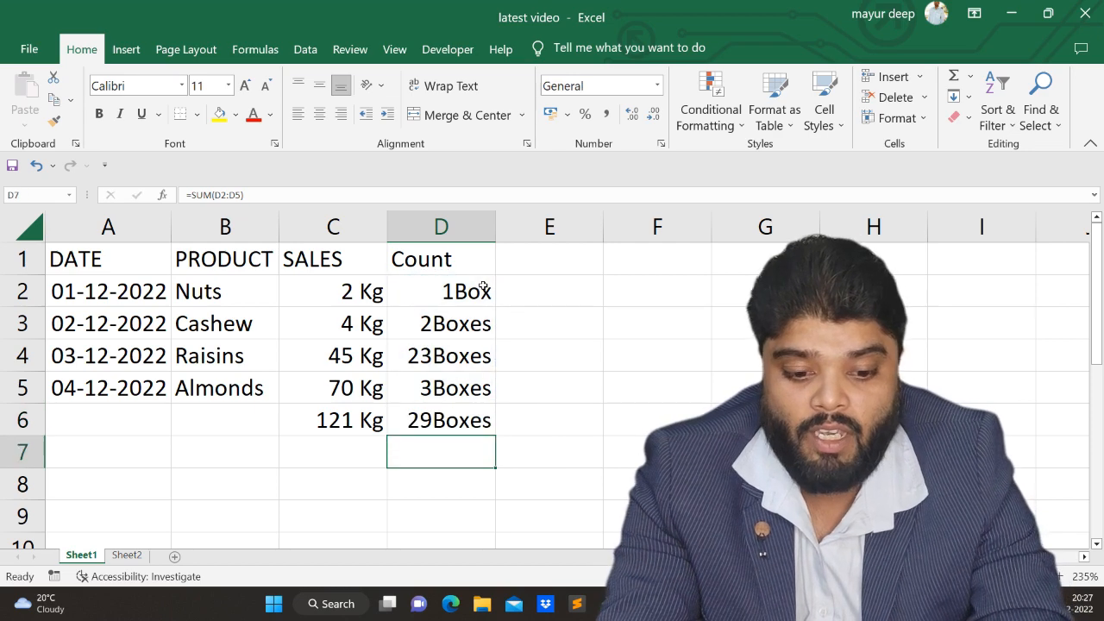
key("Up")
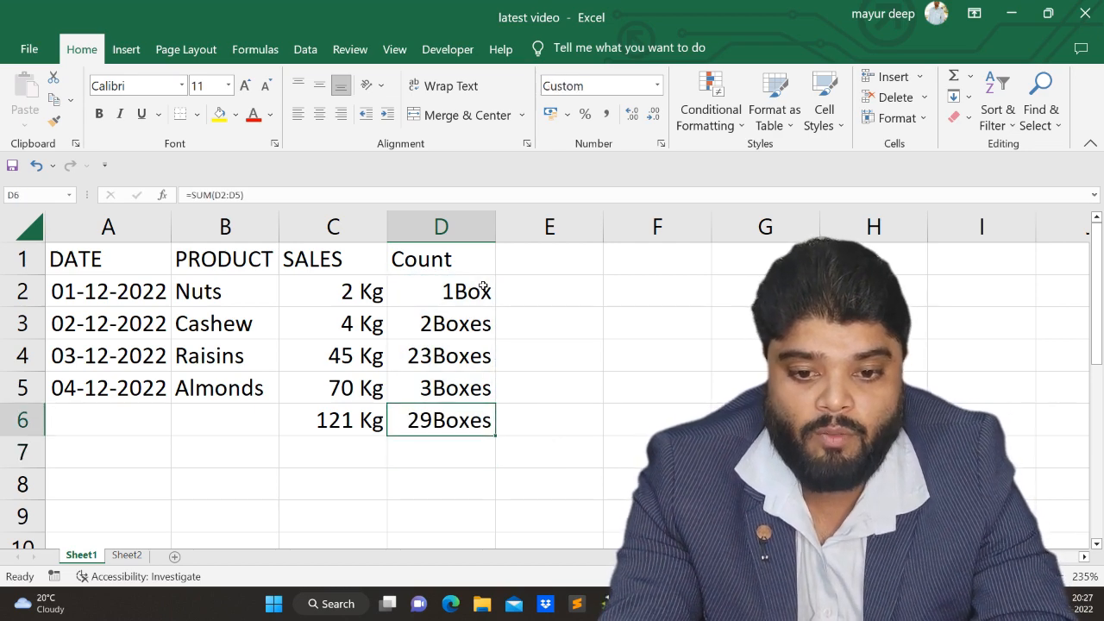
key("Up")
key("Up")
key("Up")
type("0")
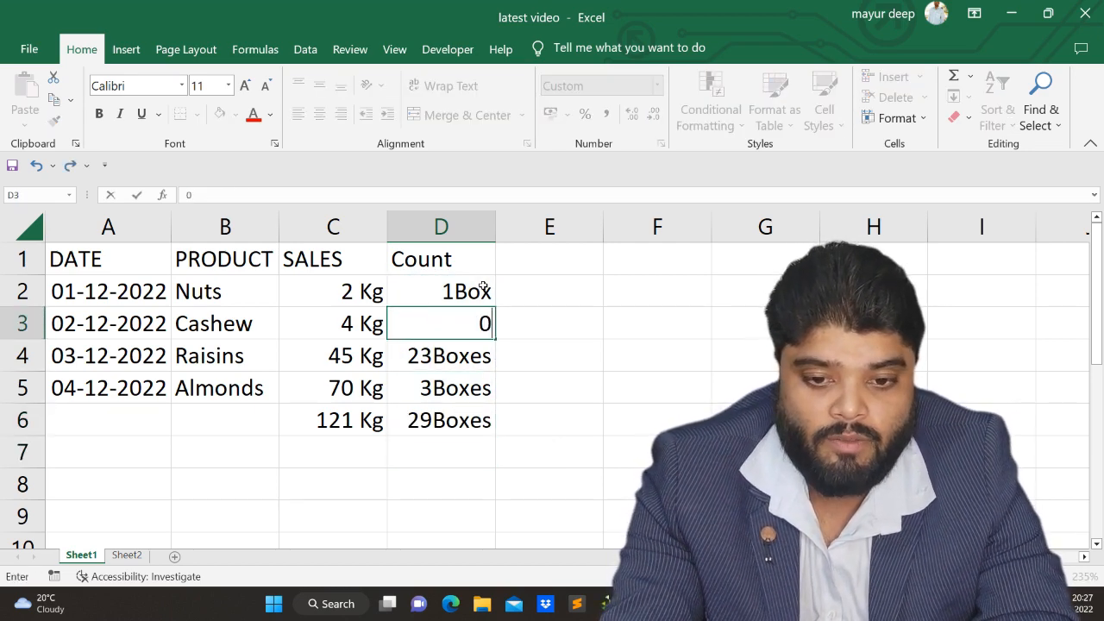
key("Return")
type("0")
key("Return")
type("0")
key("Return")
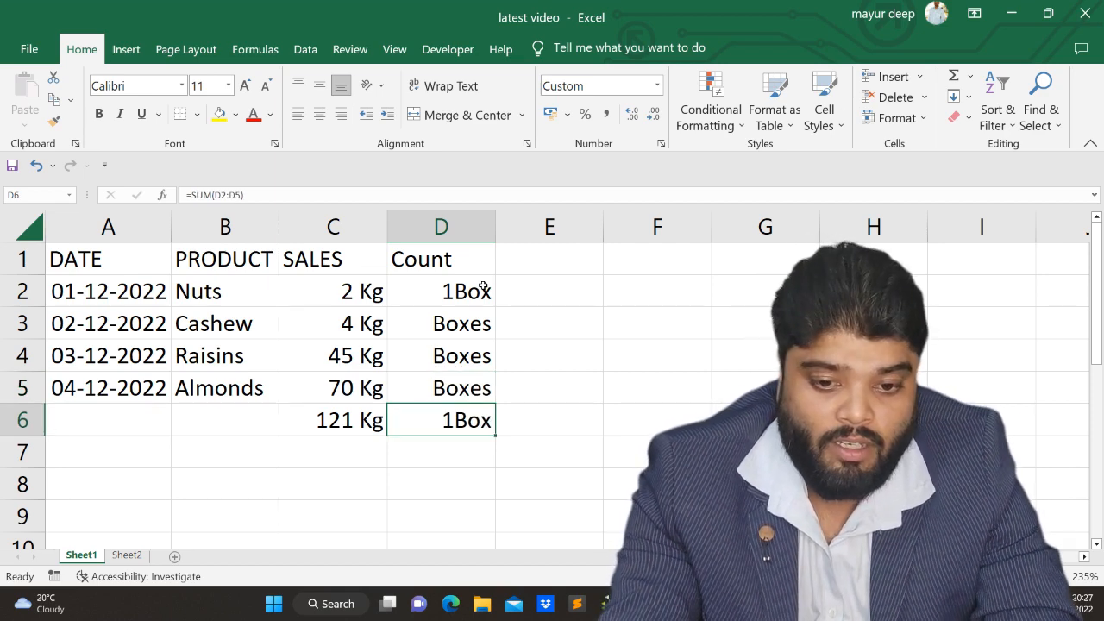
Enter the Count value 2 in each of cells D3 to D5 on Sheet1
key("Up")
key("Up")
key("Up")
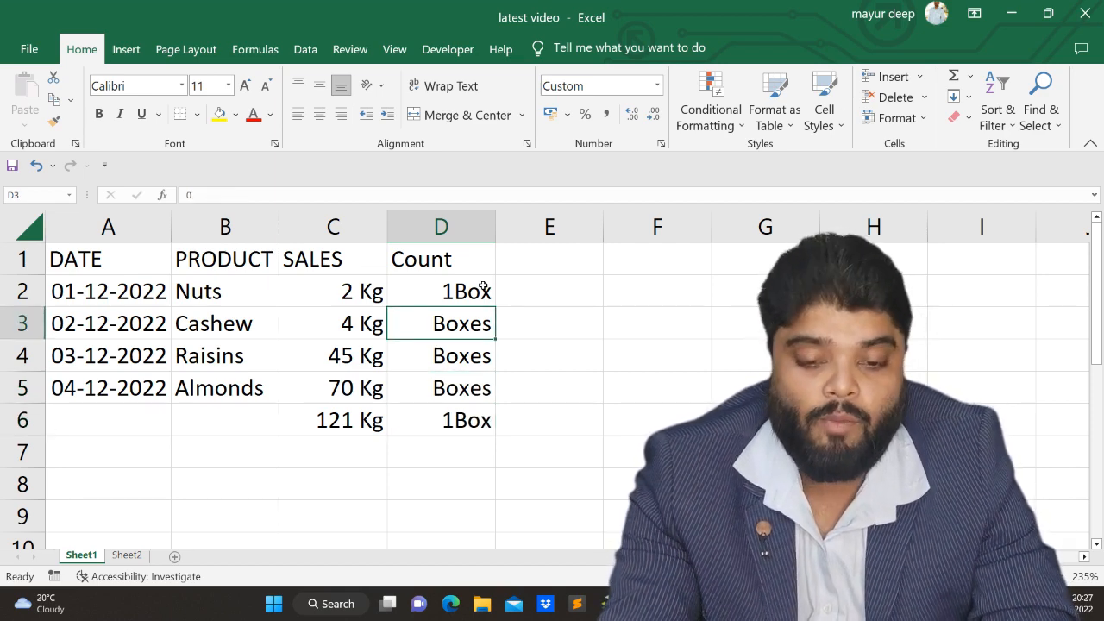
type("2")
key("Return")
type("2")
key("Return")
type("2")
key("Return")
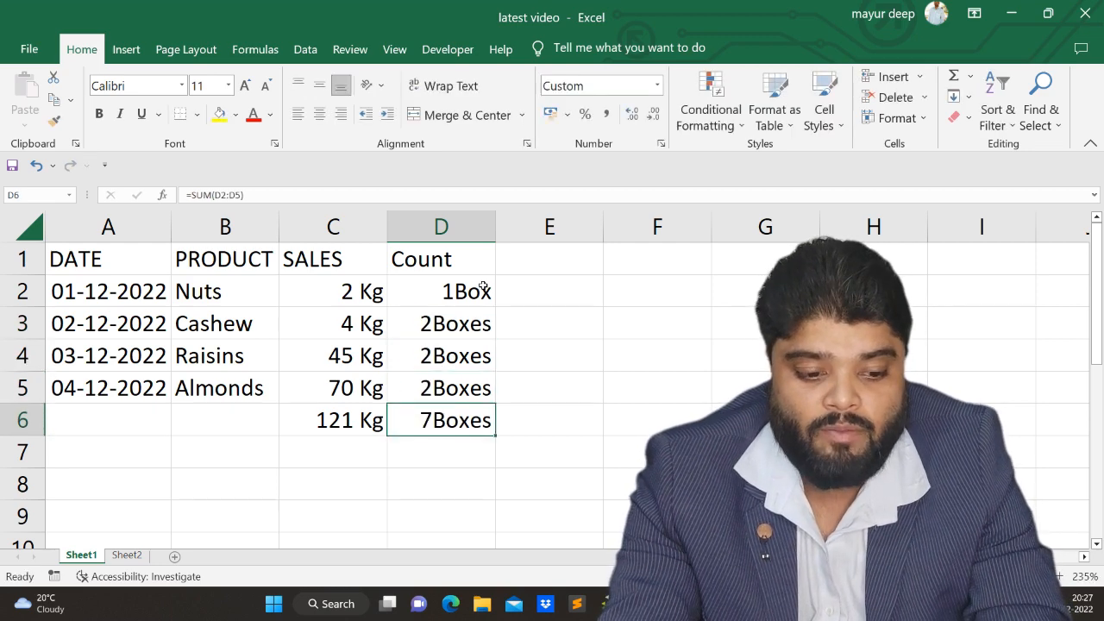
key("Up")
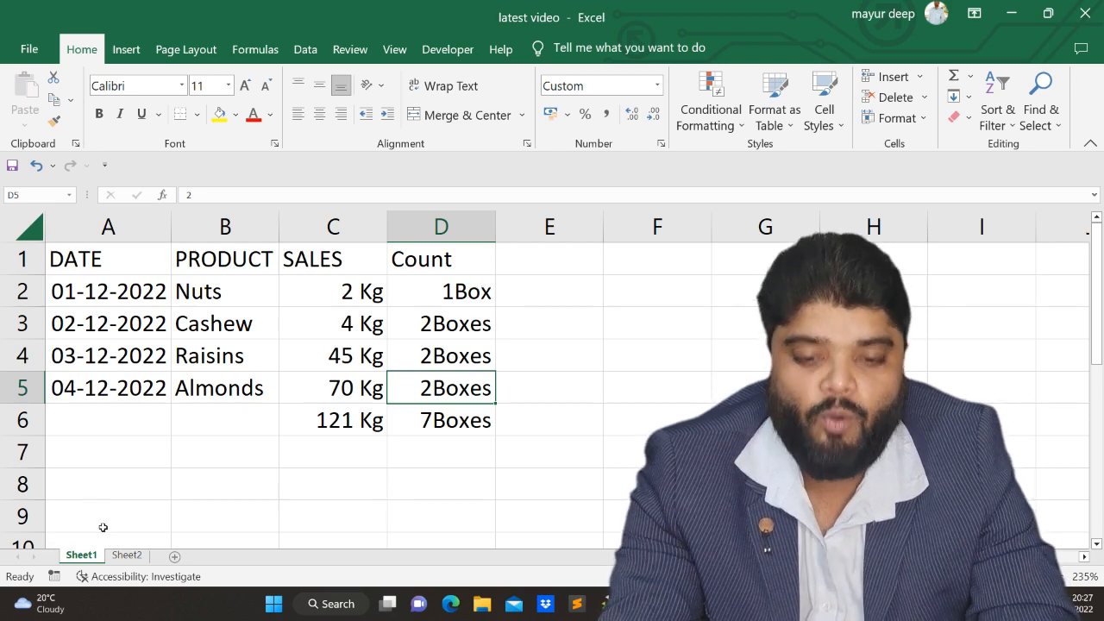
On Sheet2, open the cell formatting for D2 to D6, choose the Custom number category and clear the format code
left_click(124, 554)
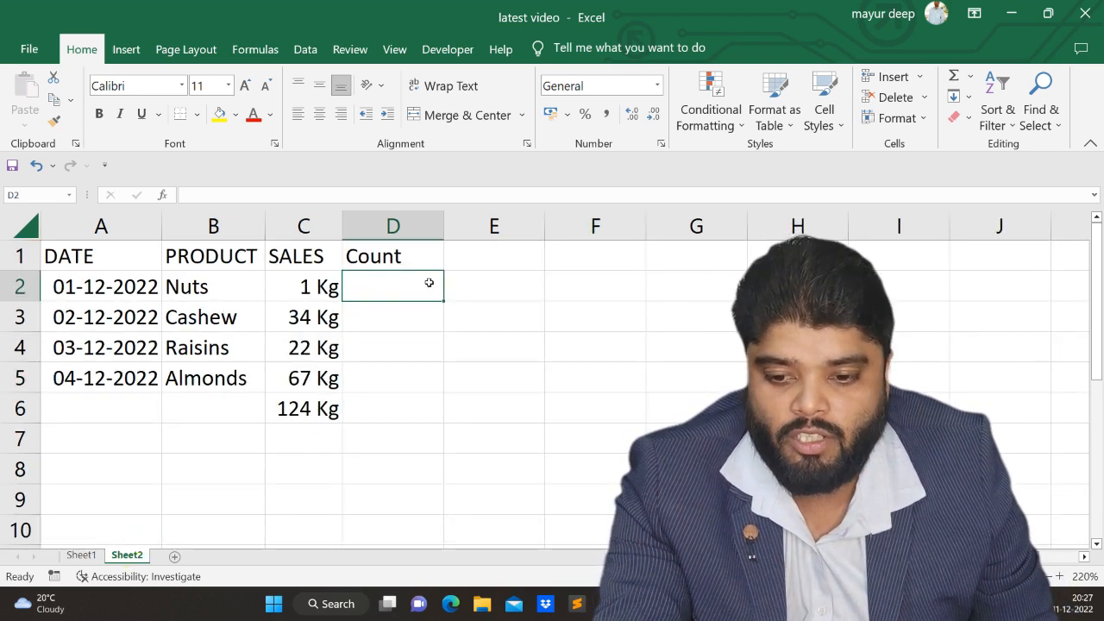
left_click_drag(414, 284, 400, 398)
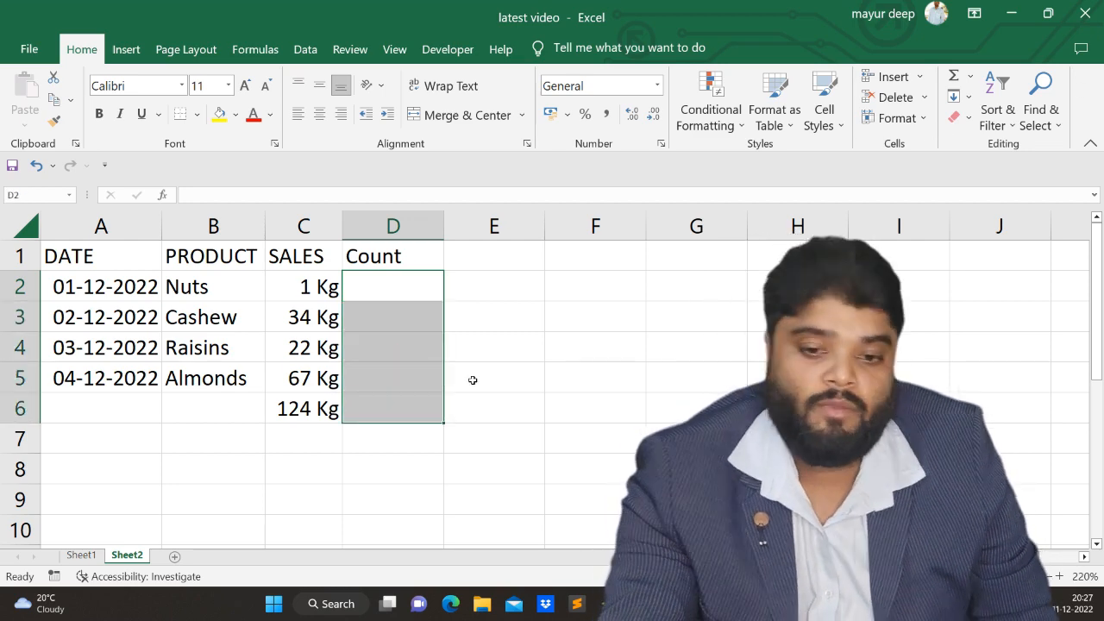
right_click(368, 362)
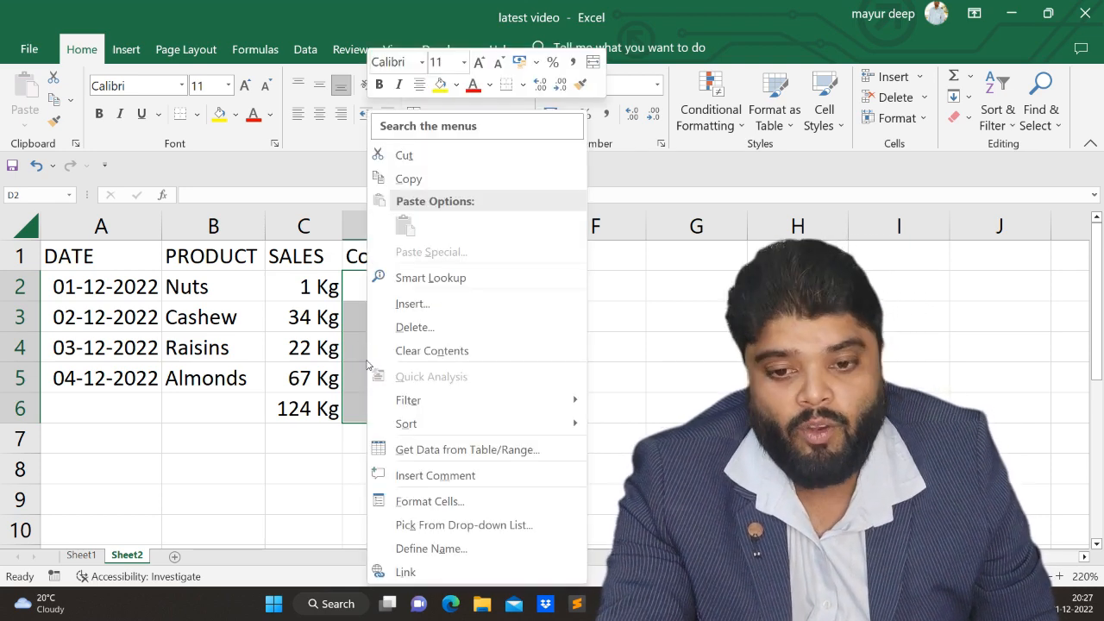
left_click(438, 504)
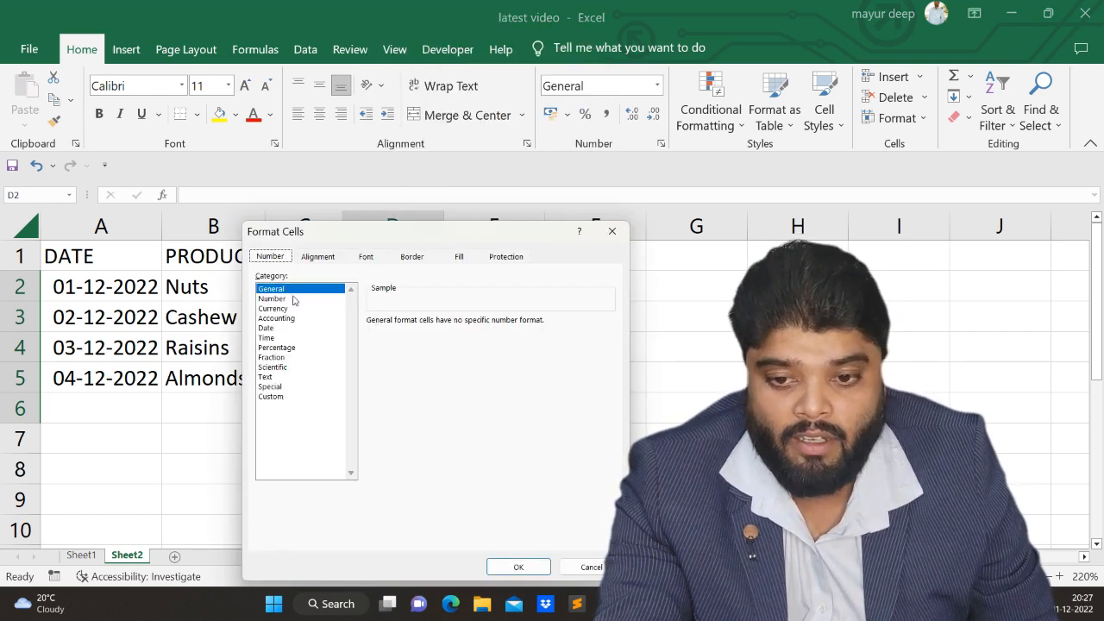
left_click(271, 397)
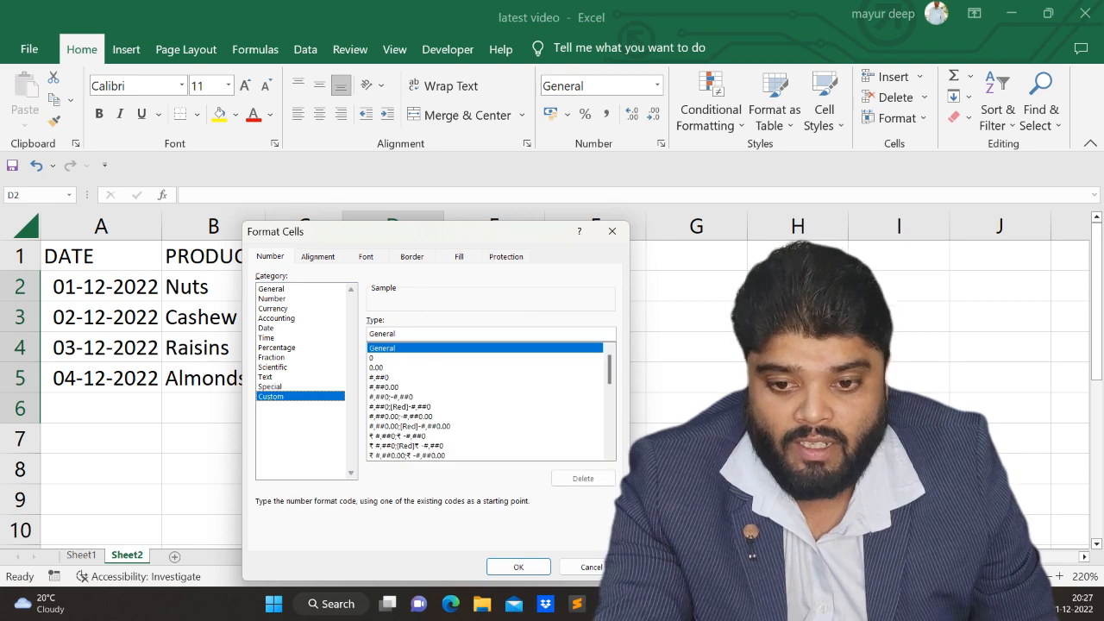
key("BackSpace")
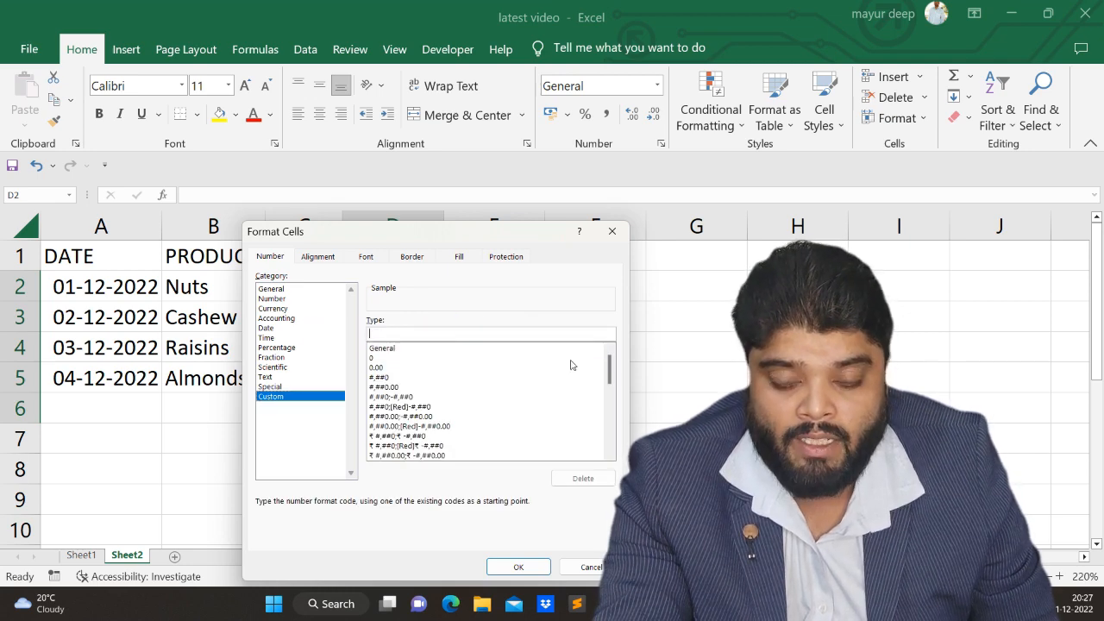
left_click_drag(609, 369, 604, 436)
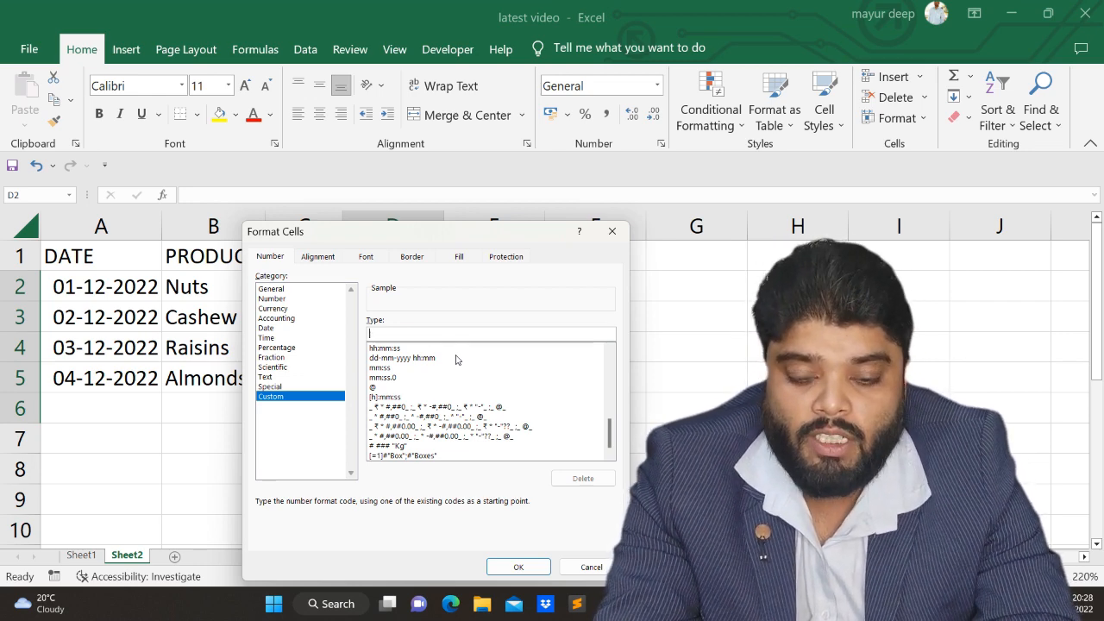
Enter the singular section [=1]#"Box"; as the first part of the custom format code
type("[")
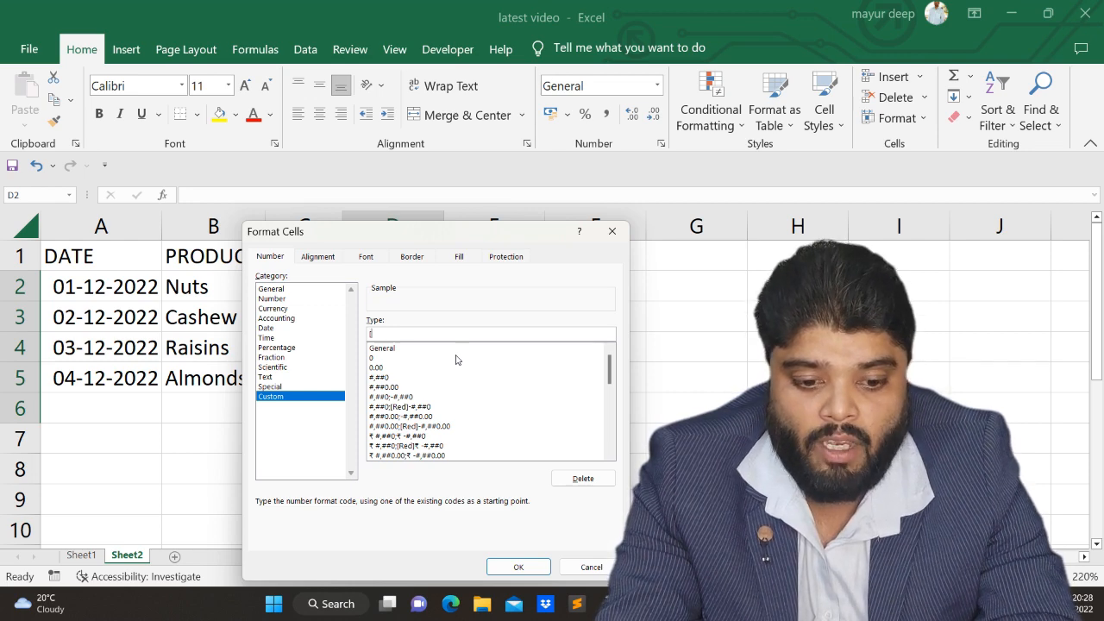
scroll(456, 360, "down", 10)
scroll(457, 359, "down", 1)
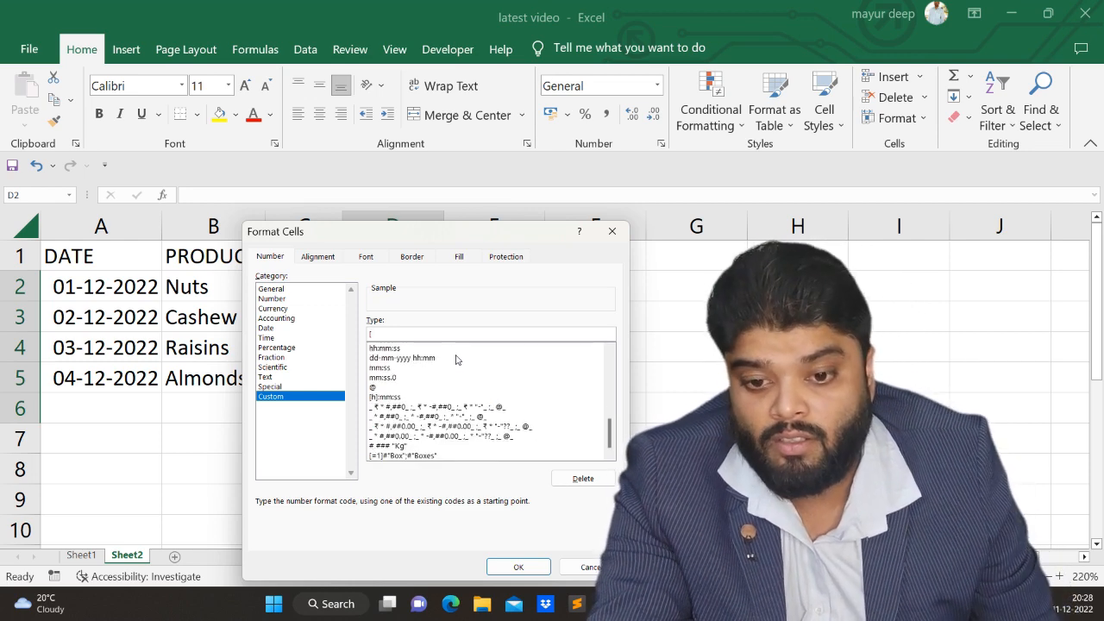
type("=1")
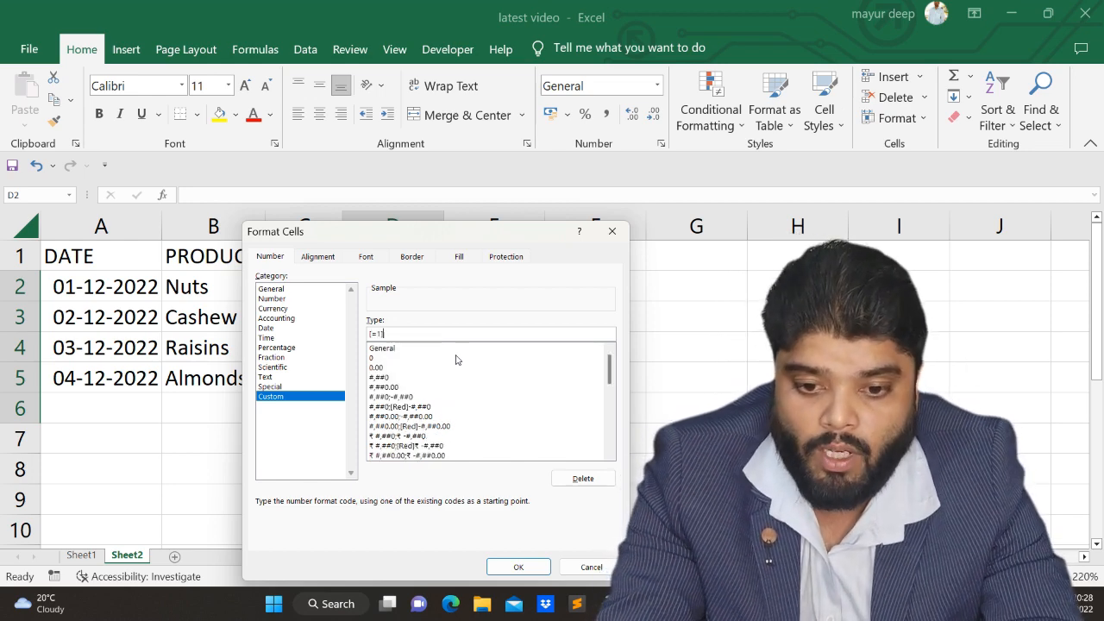
scroll(457, 360, "down", 12)
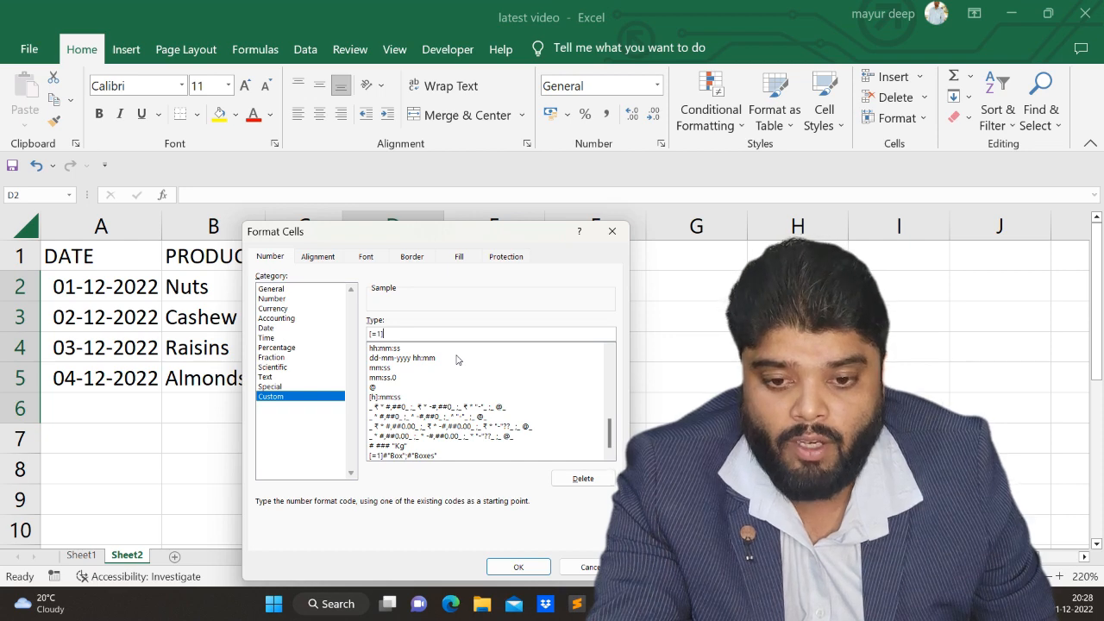
type("#")
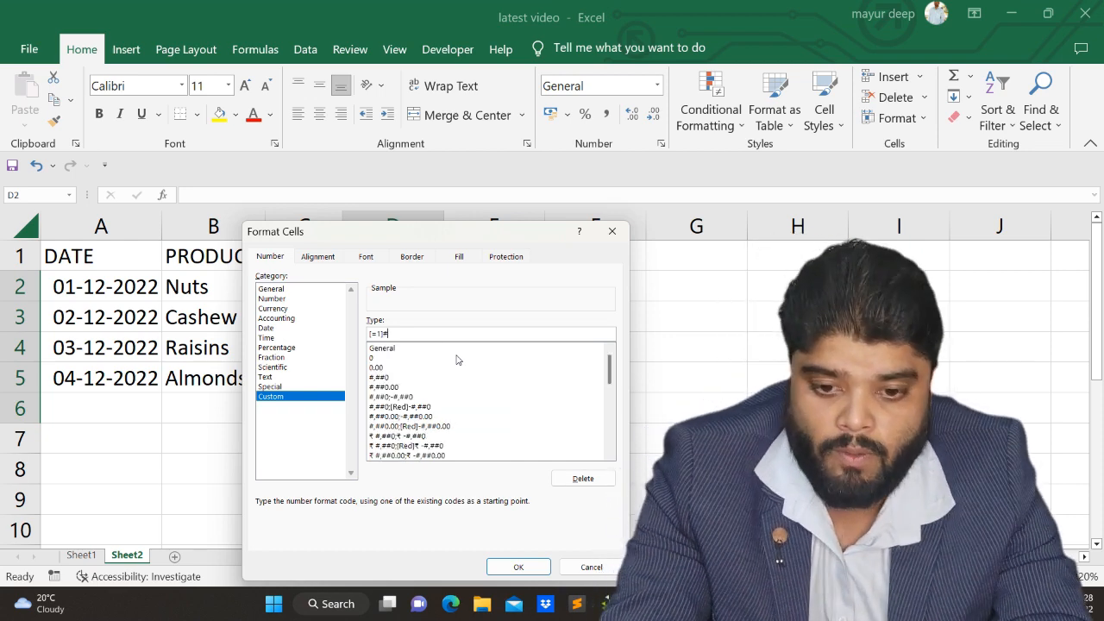
type("\"")
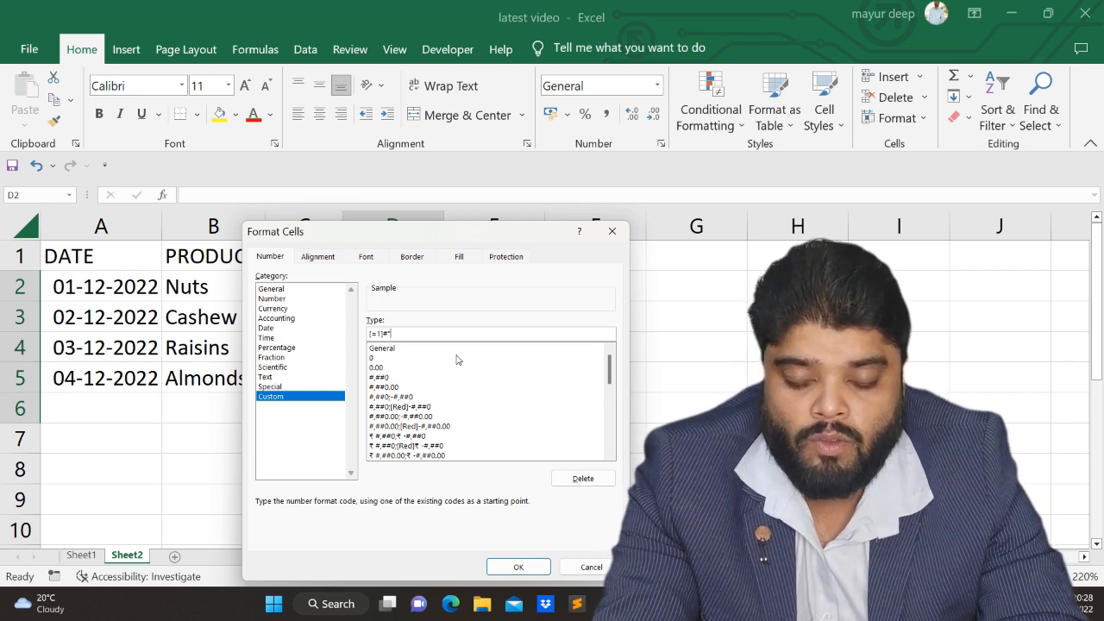
type("Box\";")
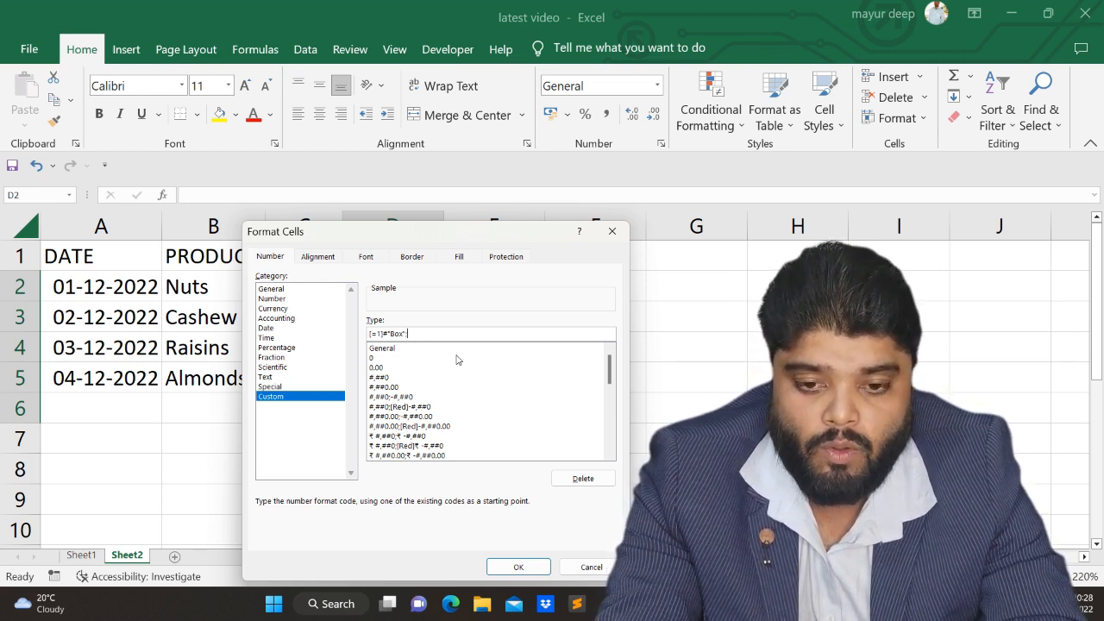
Complete the custom format code with the plural section #"Boxes" and apply it to D2 to D6
scroll(457, 360, "down", 10)
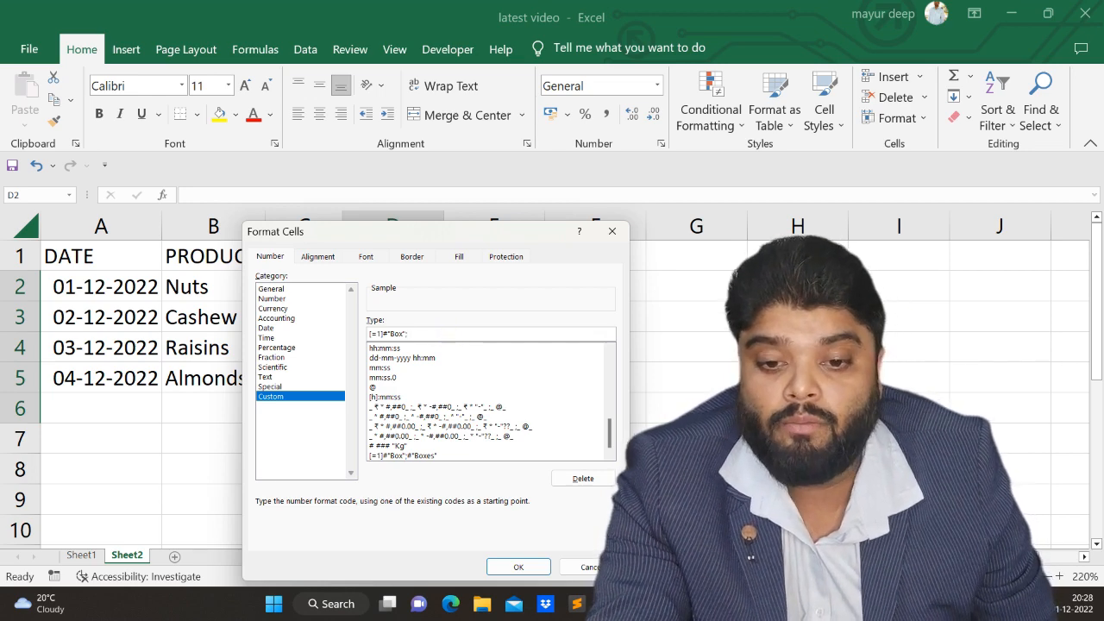
type("#")
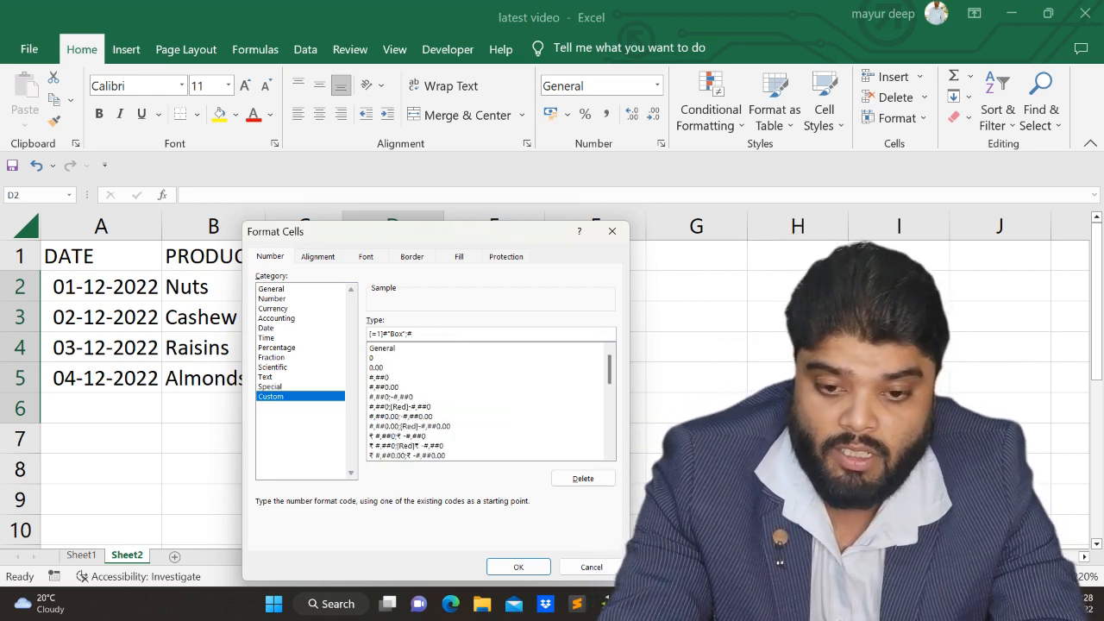
type("\"")
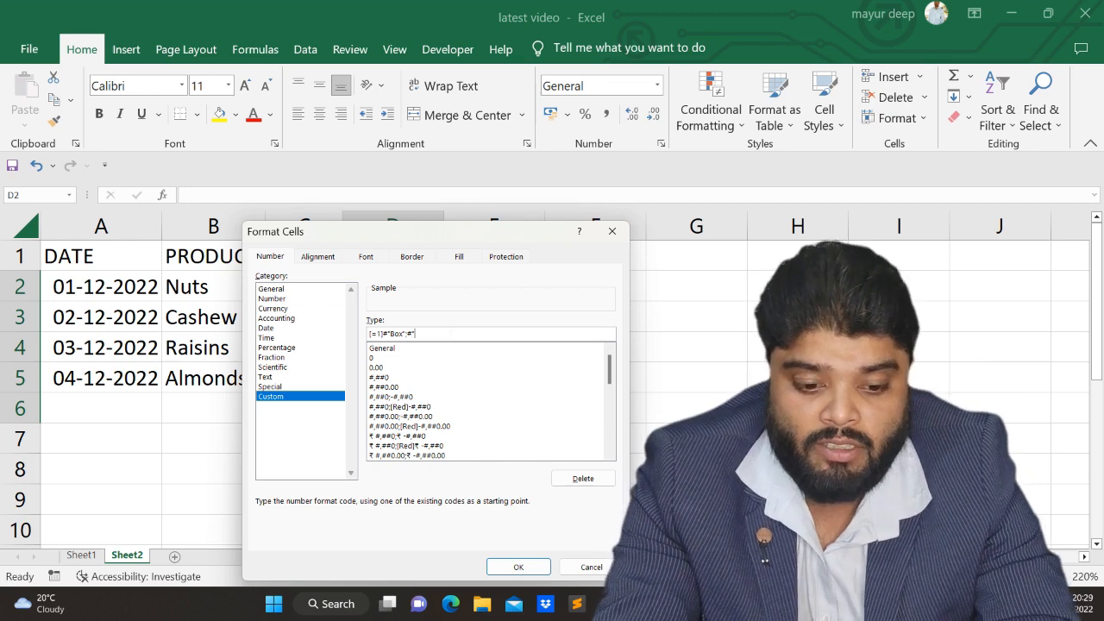
type("Boxes")
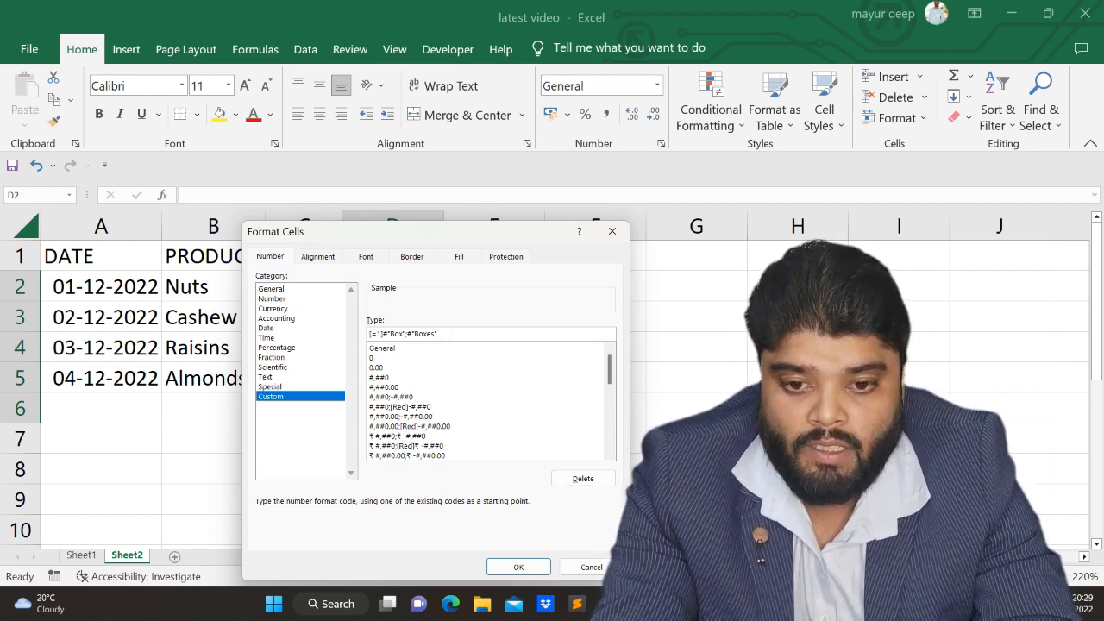
scroll(449, 421, "down", 3)
scroll(448, 421, "down", 5)
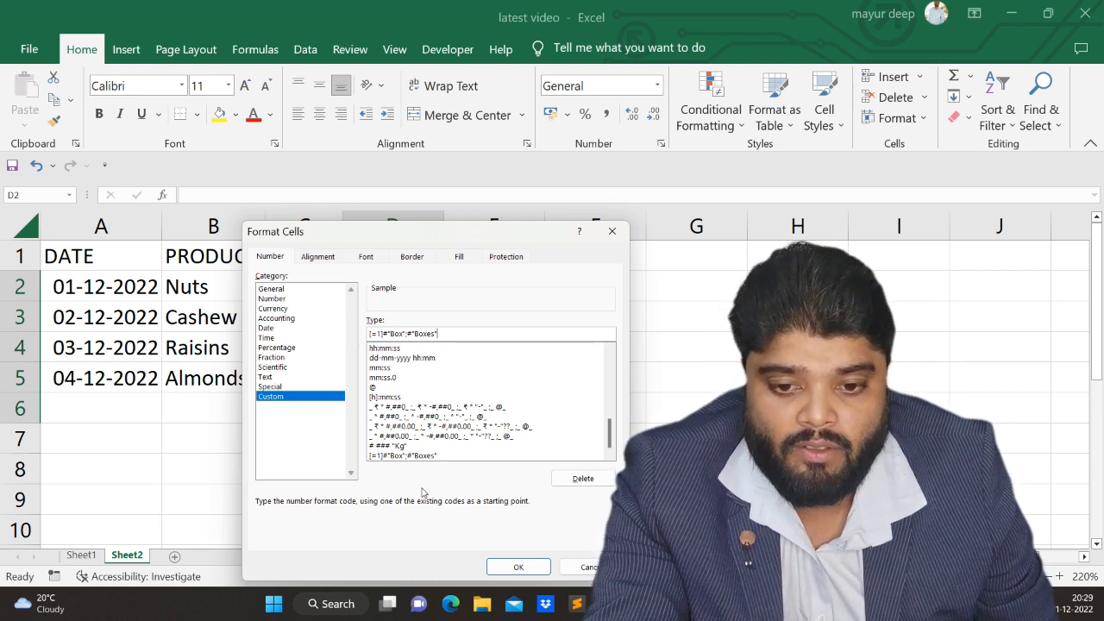
left_click(509, 568)
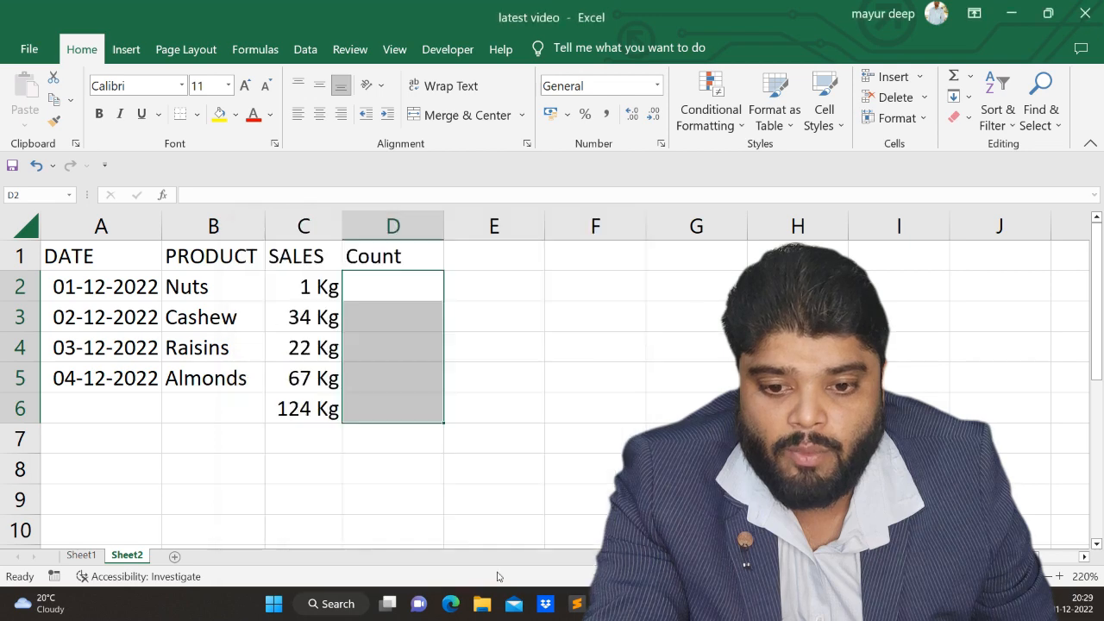
Enter the Count value 1 in cell D2 on Sheet2
left_click(389, 296)
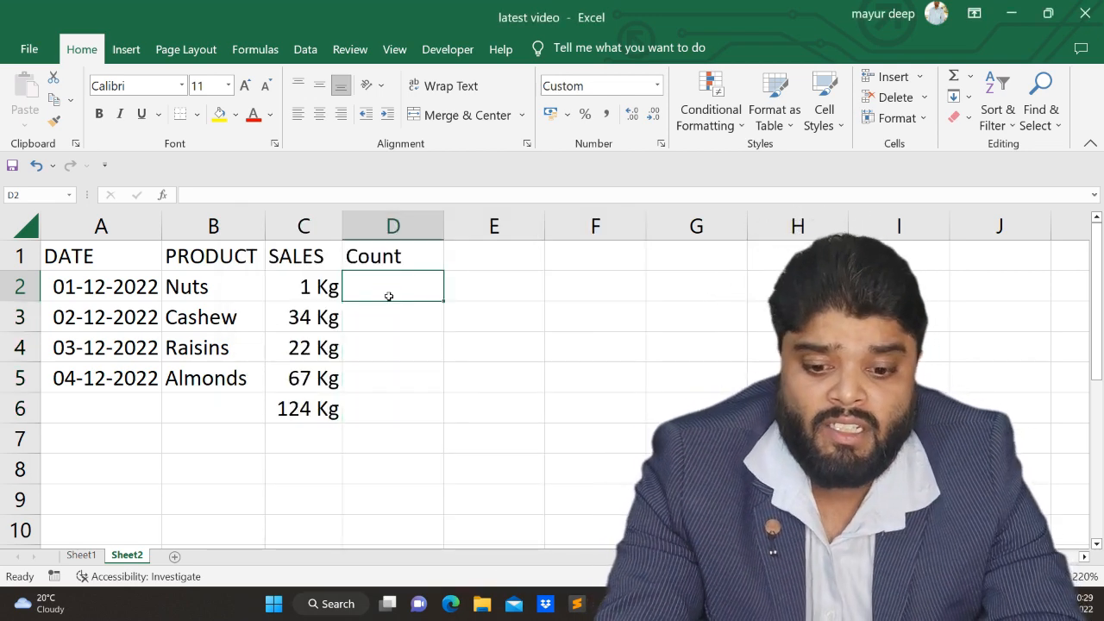
type("1")
key("Return")
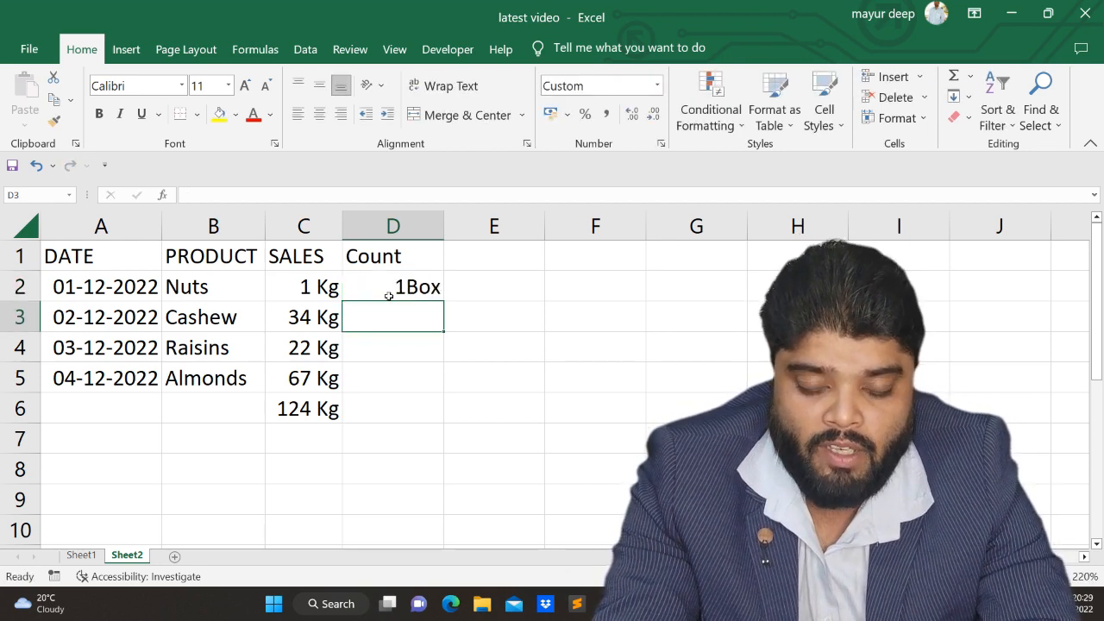
Change the custom format of D2 to D6 to [=1]# "Box";# "Boxes", with a space before each unit, and select D2
left_click(389, 296)
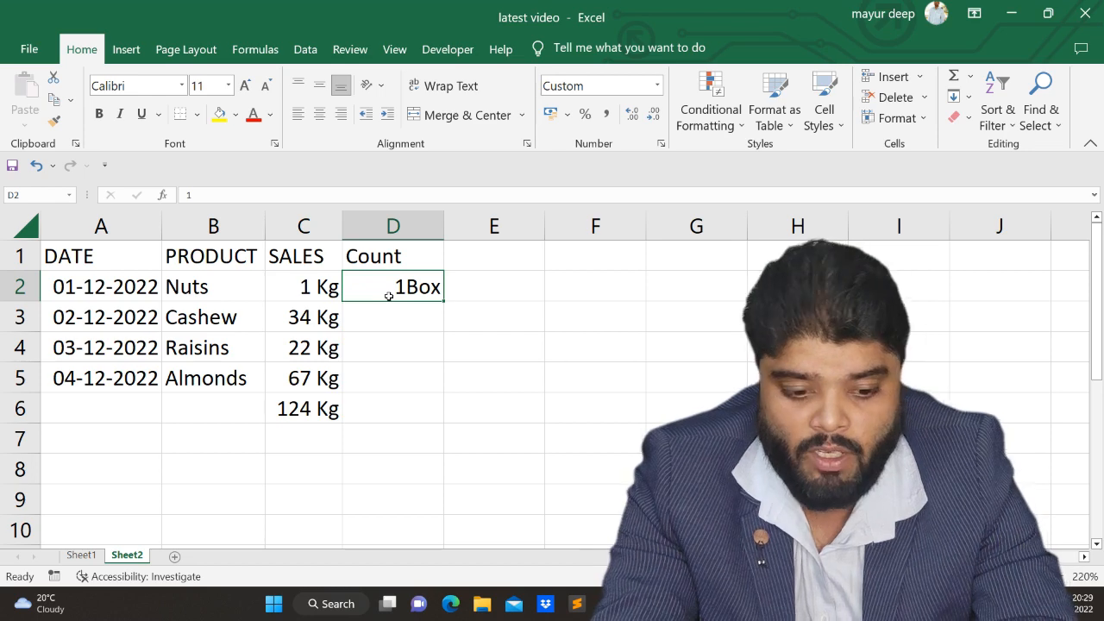
left_click_drag(389, 296, 409, 389)
right_click(402, 376)
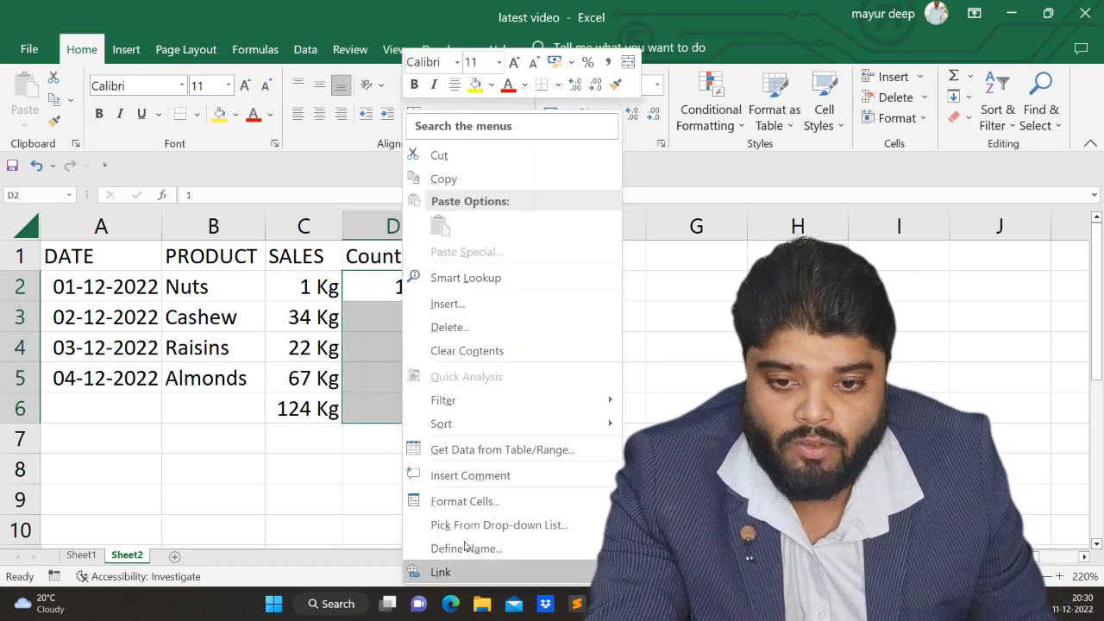
left_click(465, 501)
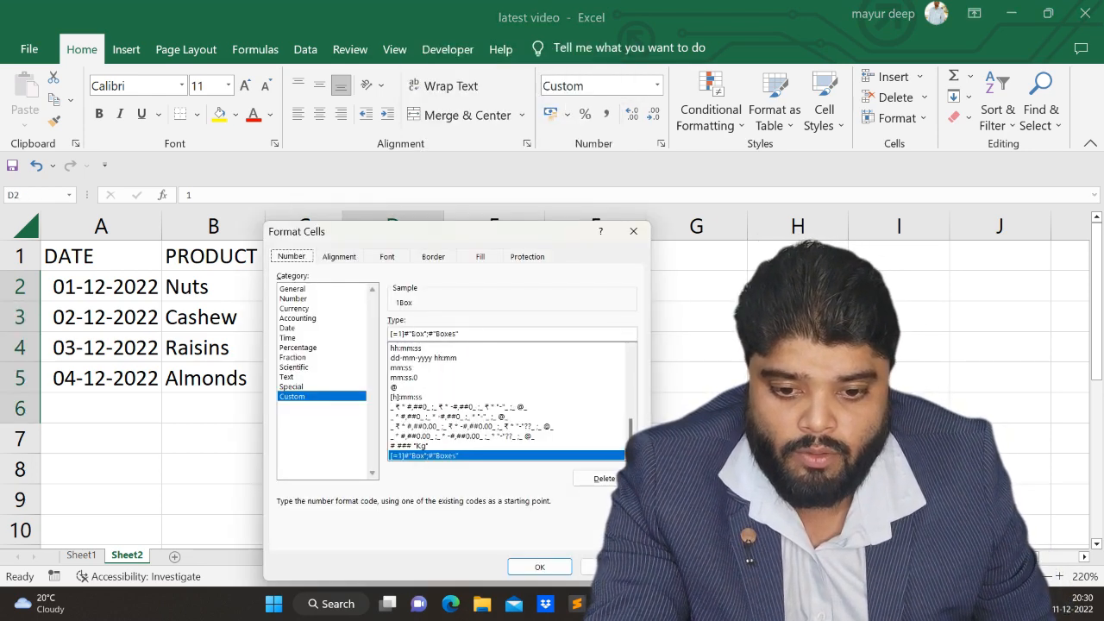
left_click(410, 334)
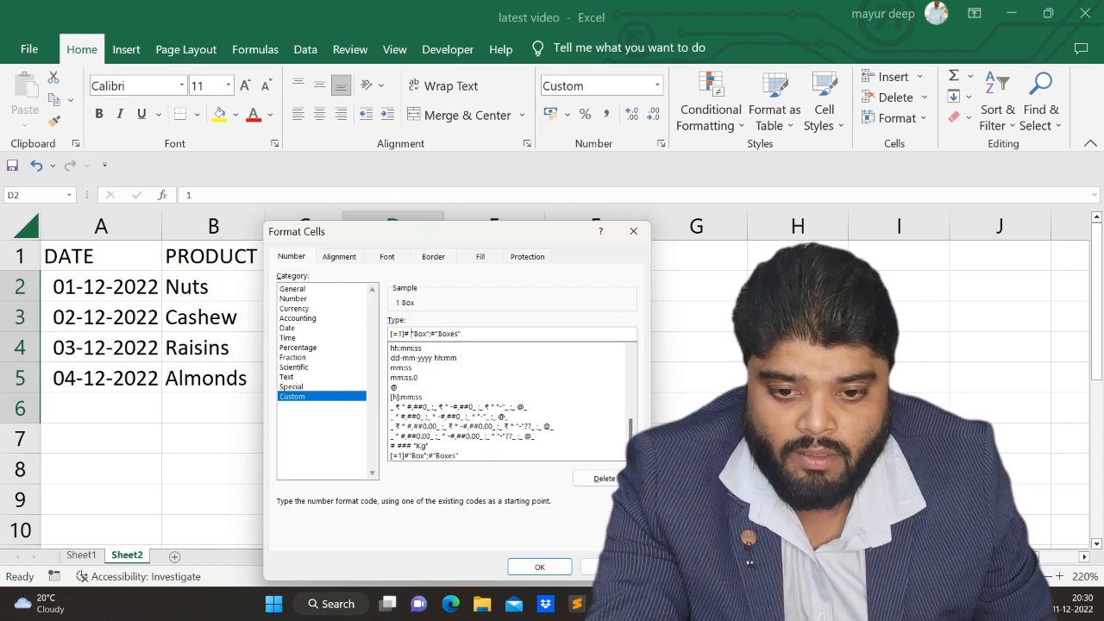
left_click(442, 334)
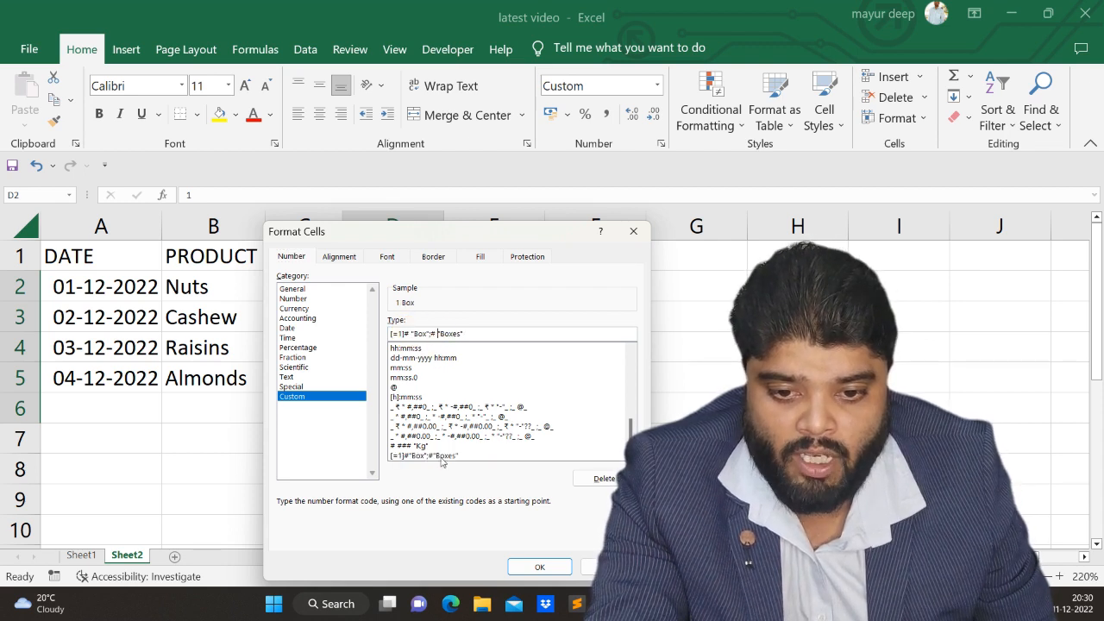
left_click(540, 567)
left_click(399, 316)
left_click(388, 285)
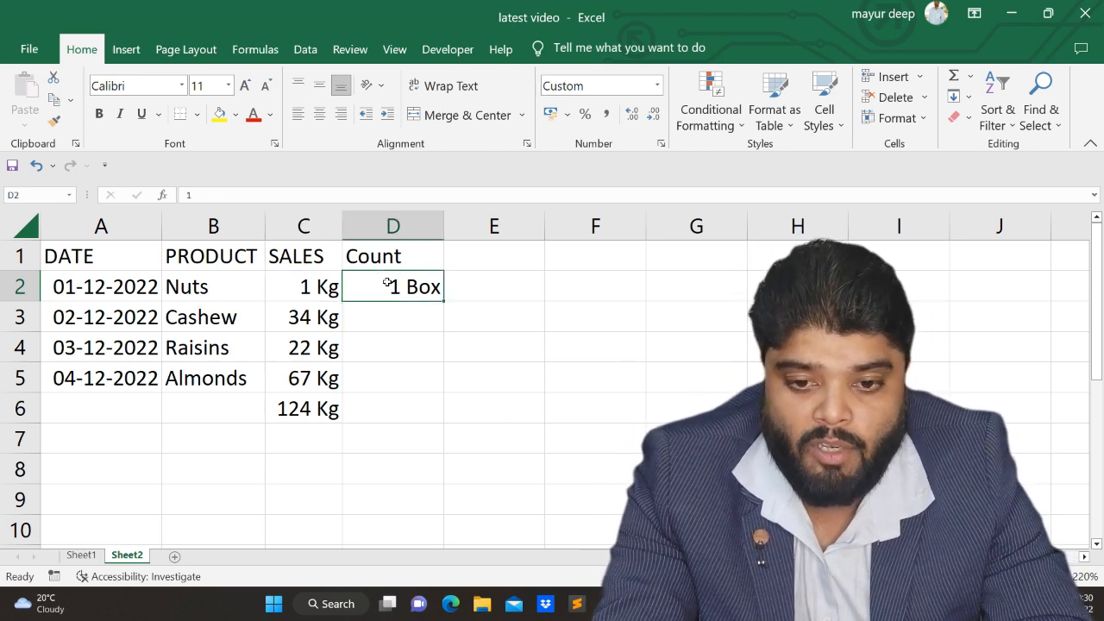
Enter the Count values 2, 4 and 34 in cells D3, D4 and D5
key("Down")
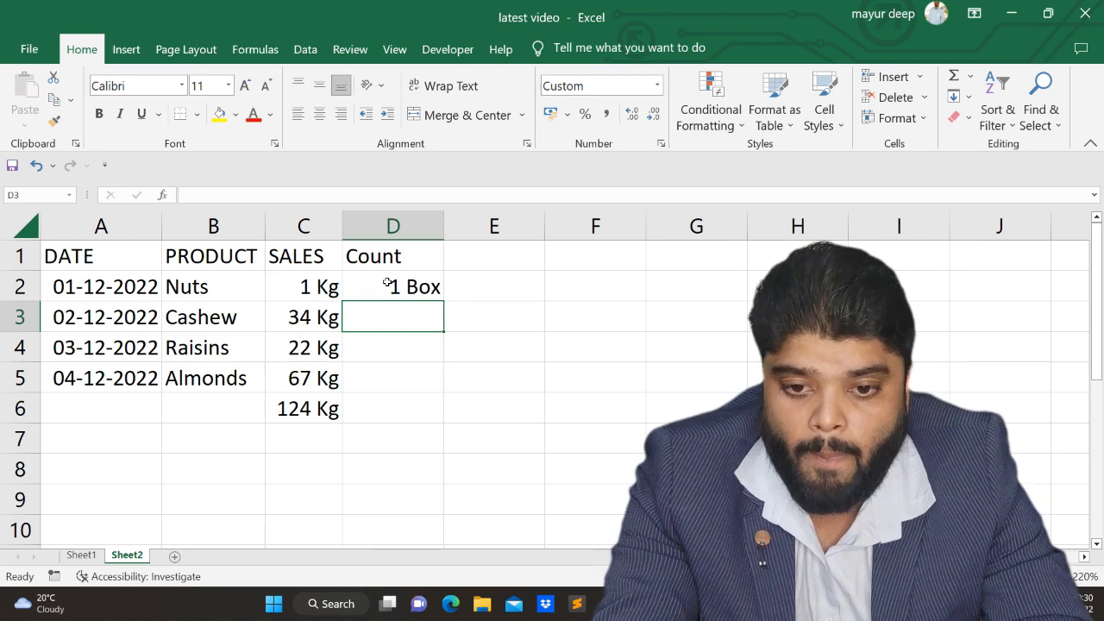
type("2")
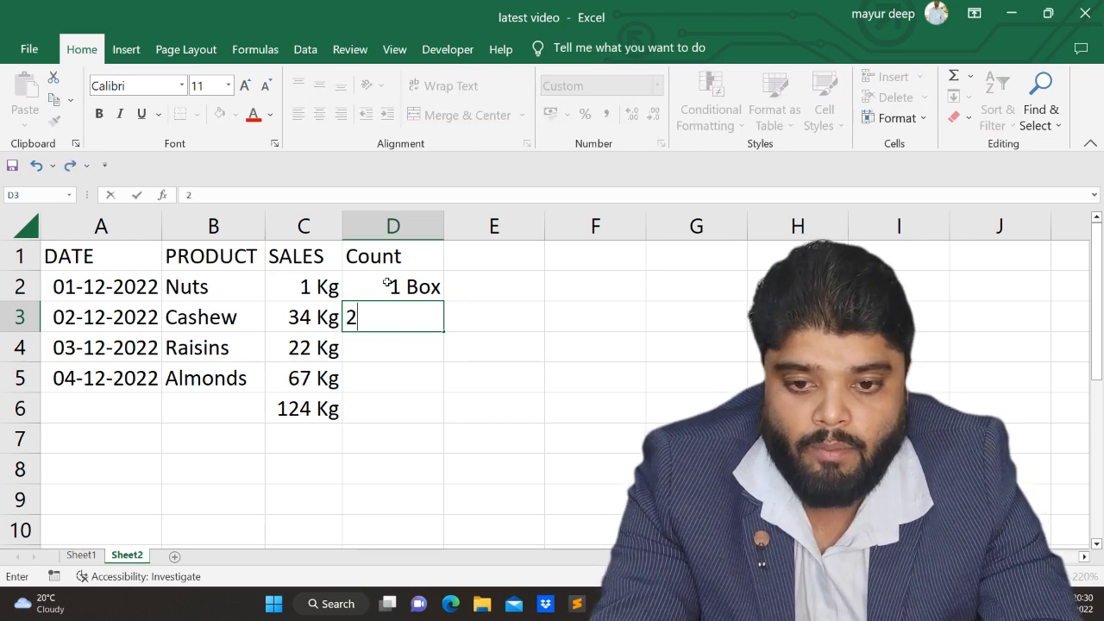
key("Return")
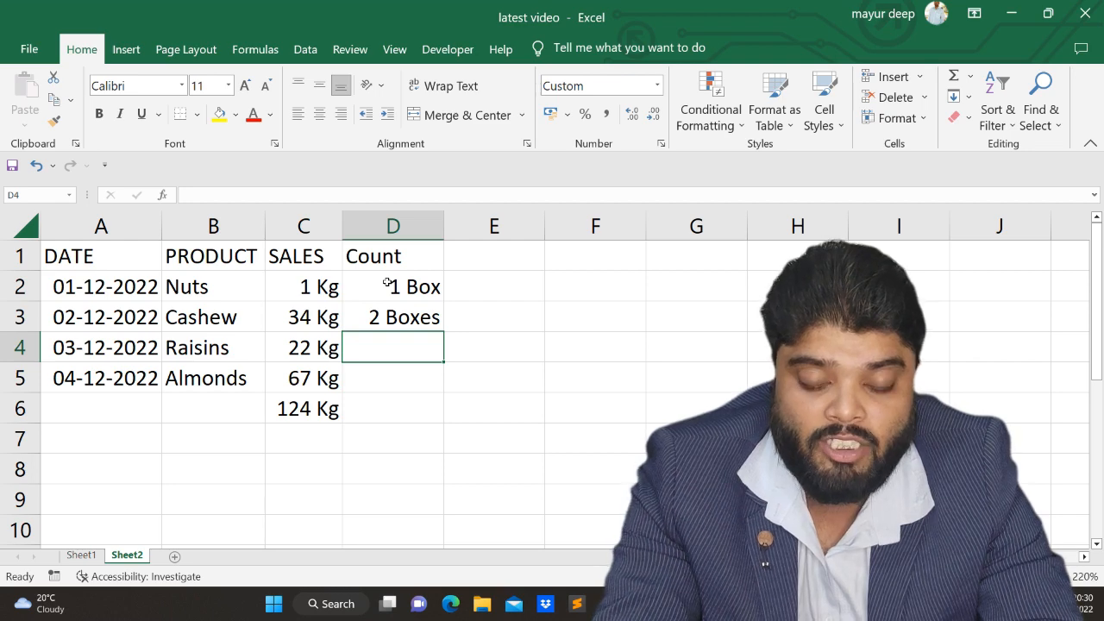
type("4")
key("Return")
type("34")
key("Return")
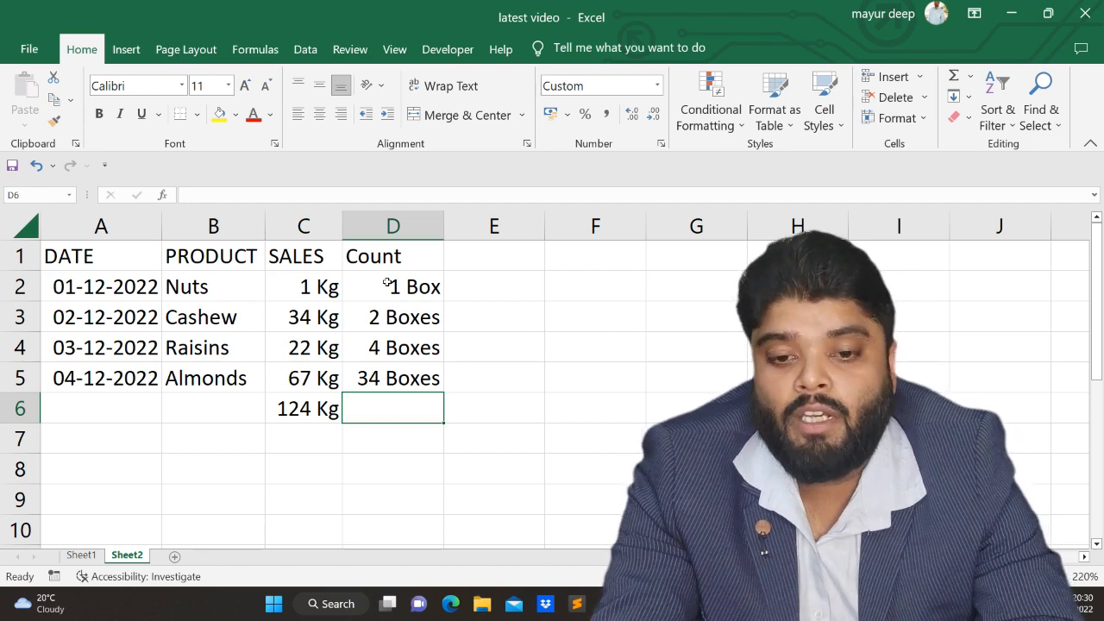
Total the Count column in D6 with the formula =SUM(D2:D5) and select that cell
type("=sum(")
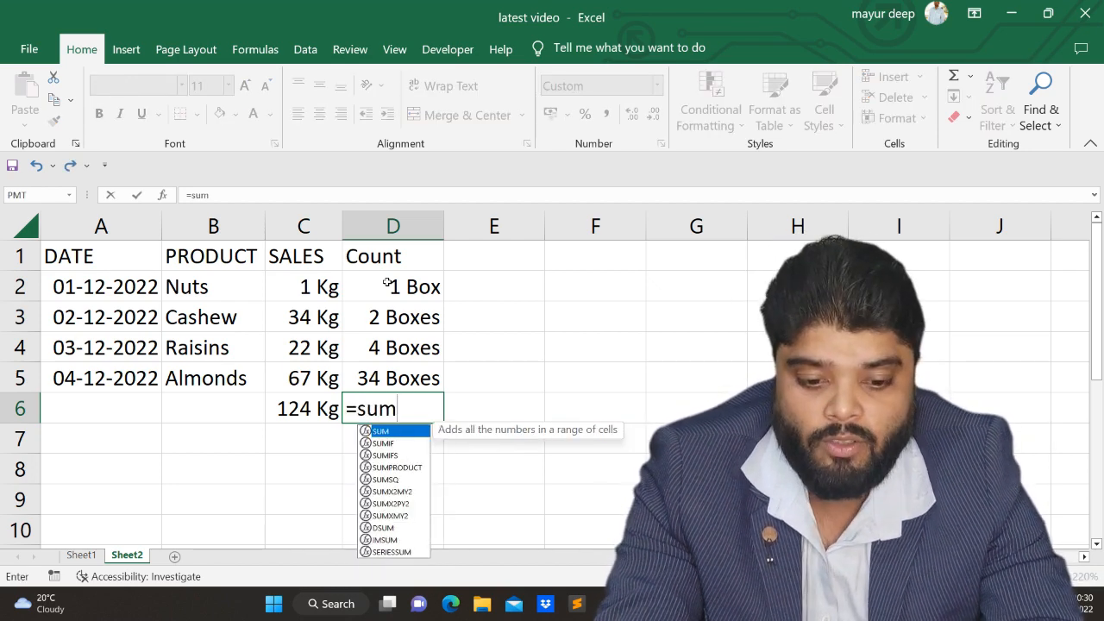
key("Up")
key("Up")
key("Up")
key("Up")
key("shift+Down")
key("shift+Down")
key("shift+Down")
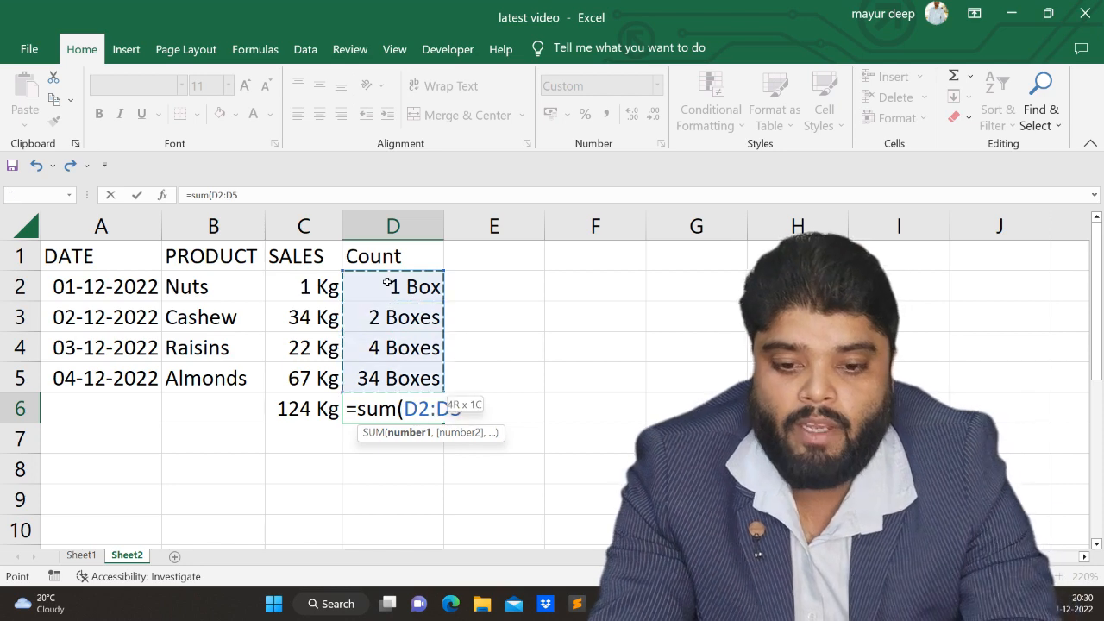
key("Return")
key("Up")
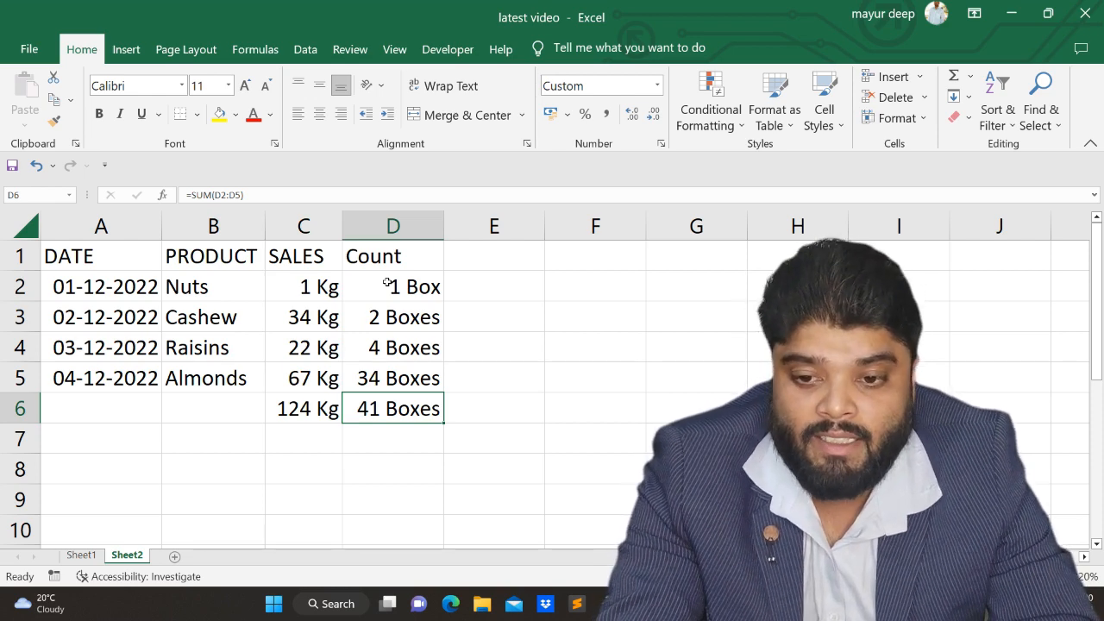
key("Left")
key("Up")
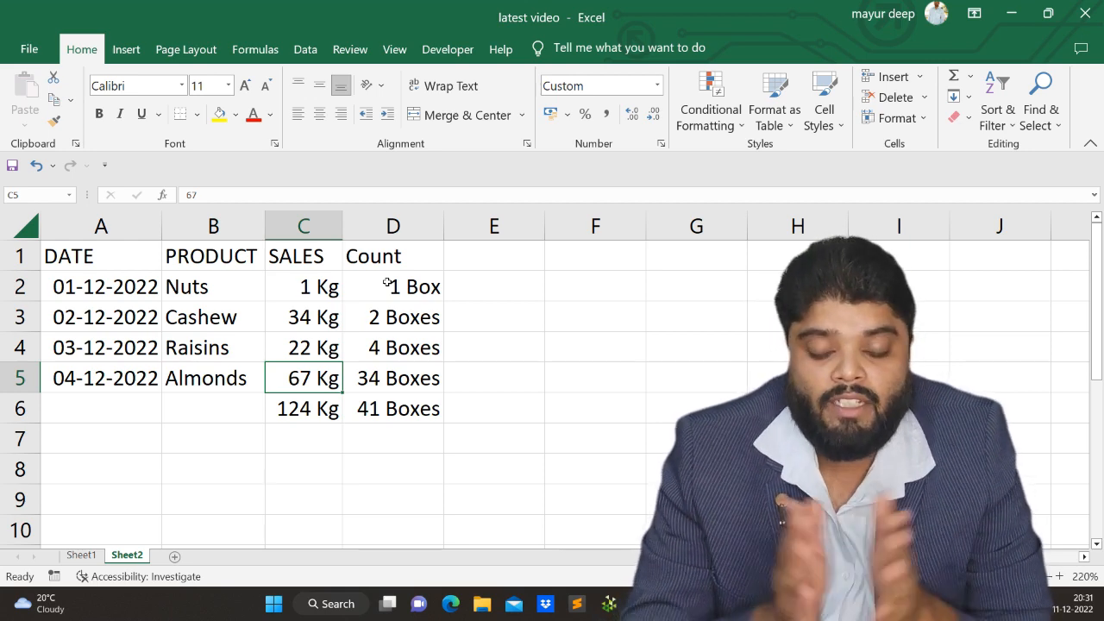
key("Down")
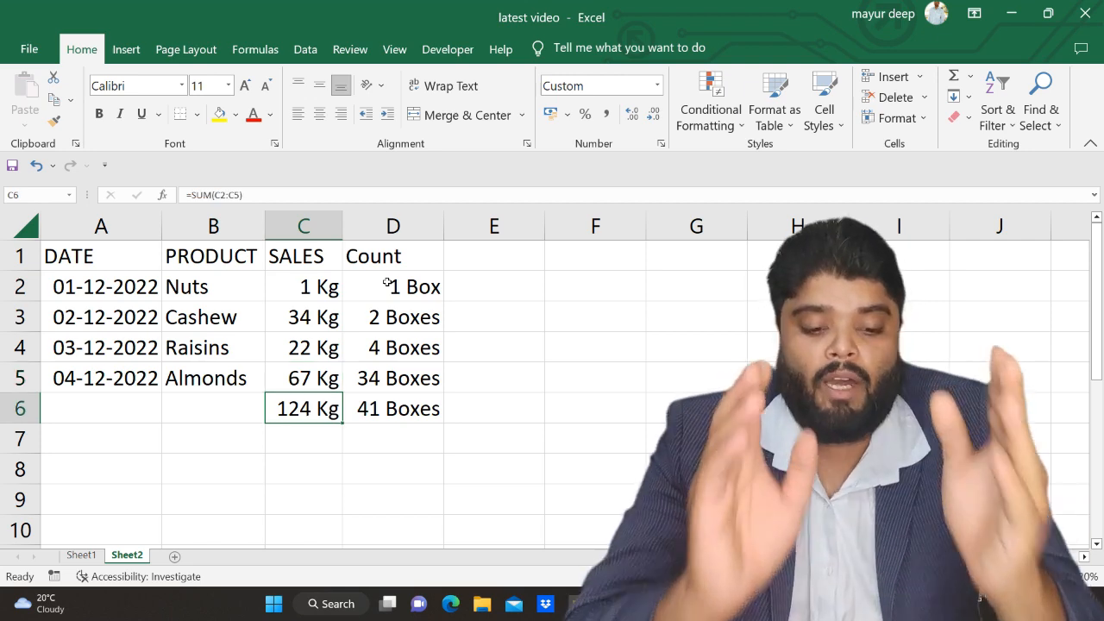
type("=mu")
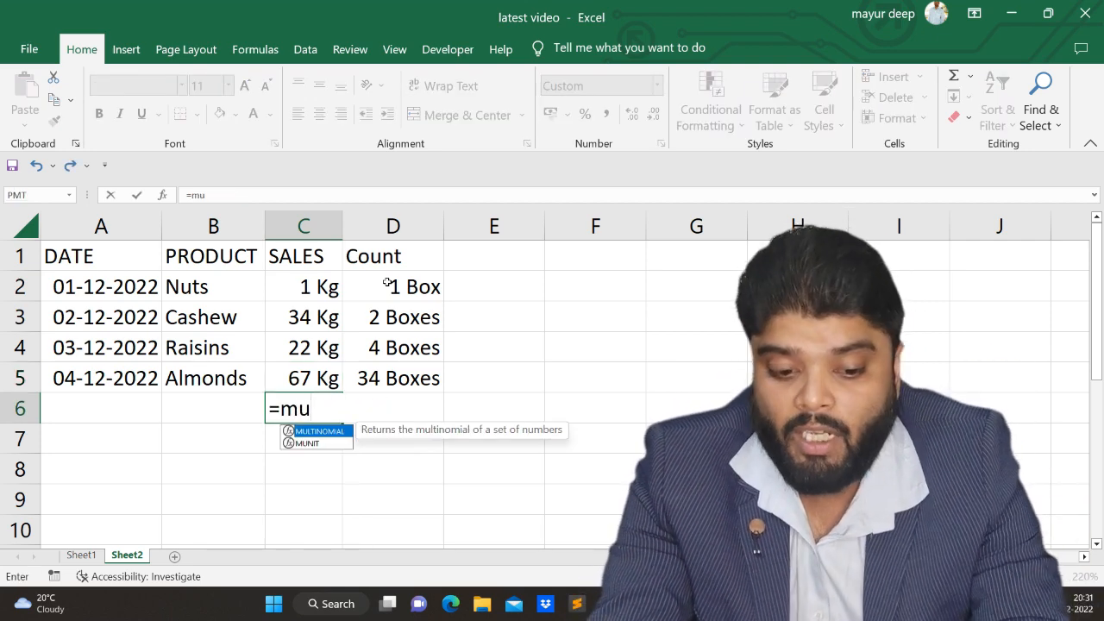
key("BackSpace")
key("BackSpace")
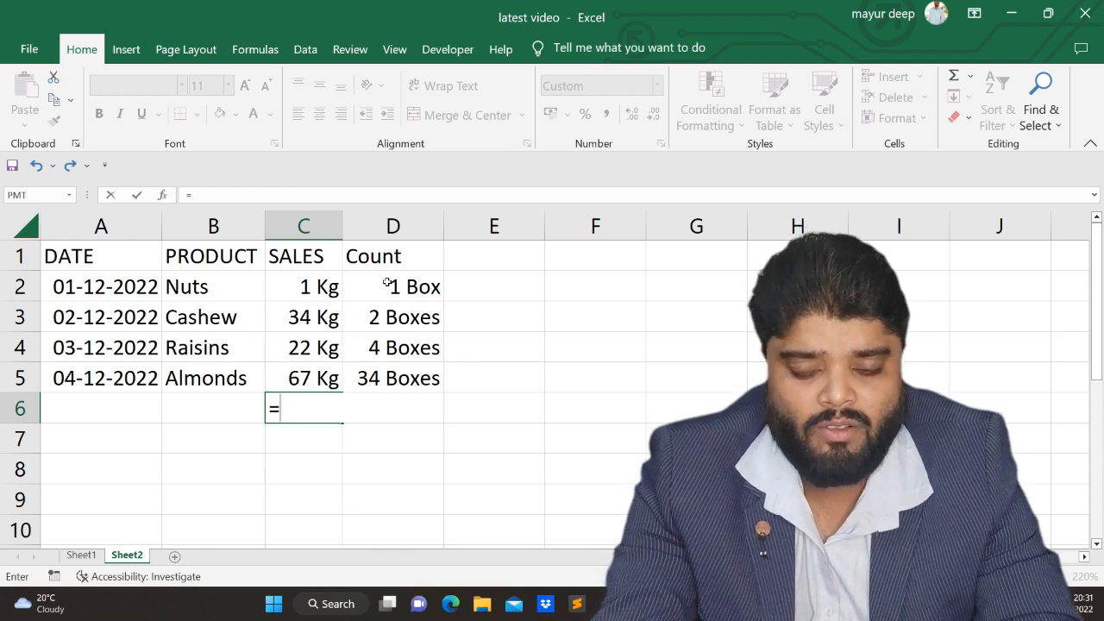
key("BackSpace")
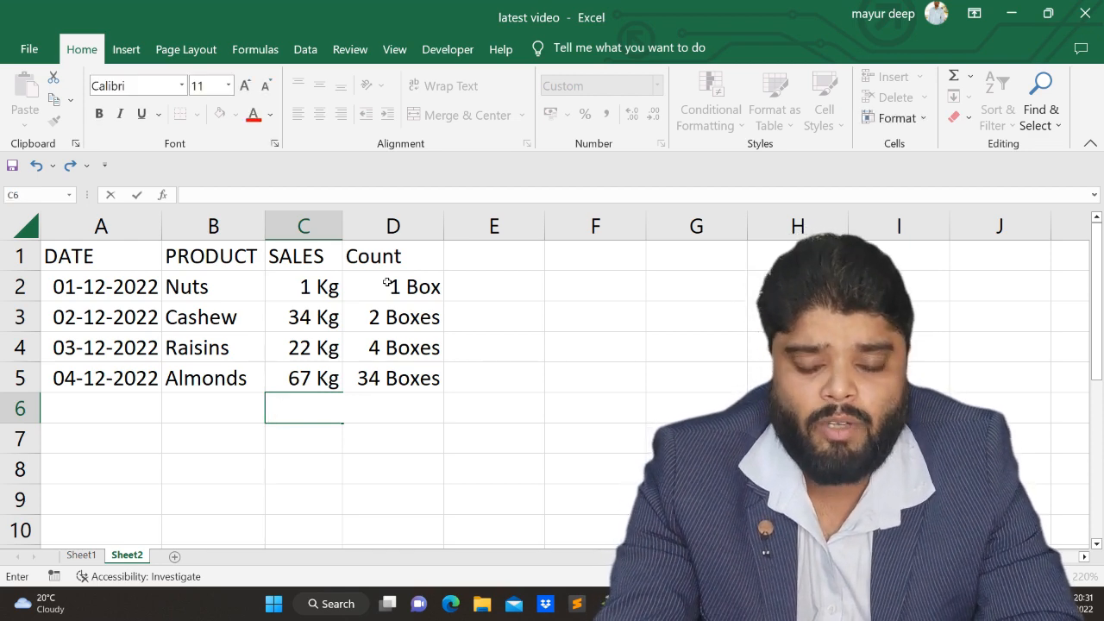
key("Escape")
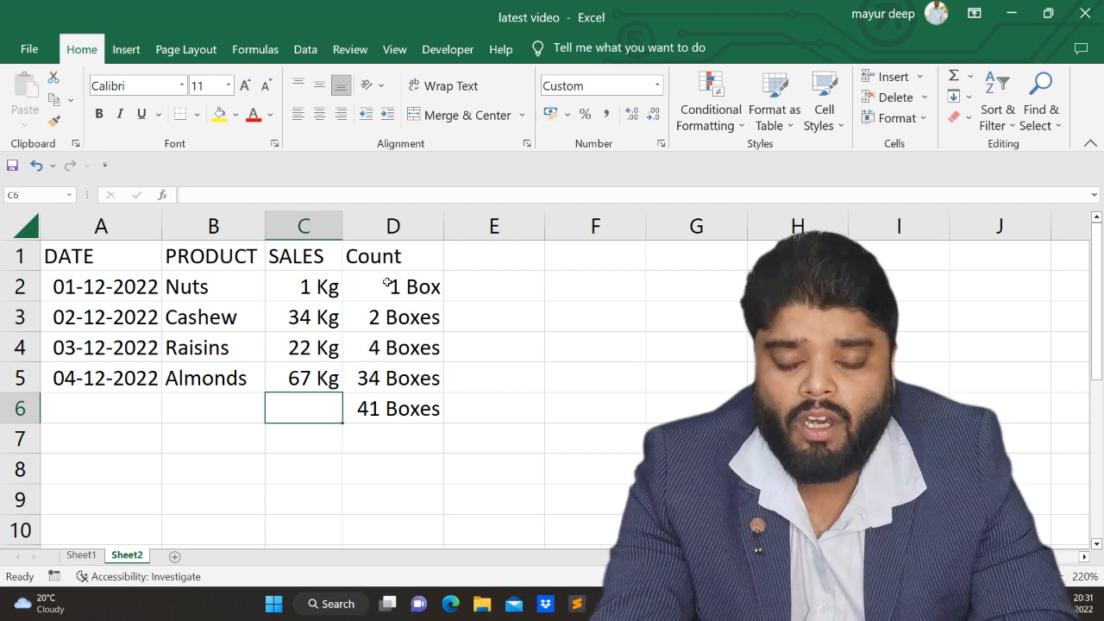
Insert an AutoSum total of the Sales values in cell C6
key("alt+equal")
key("Return")
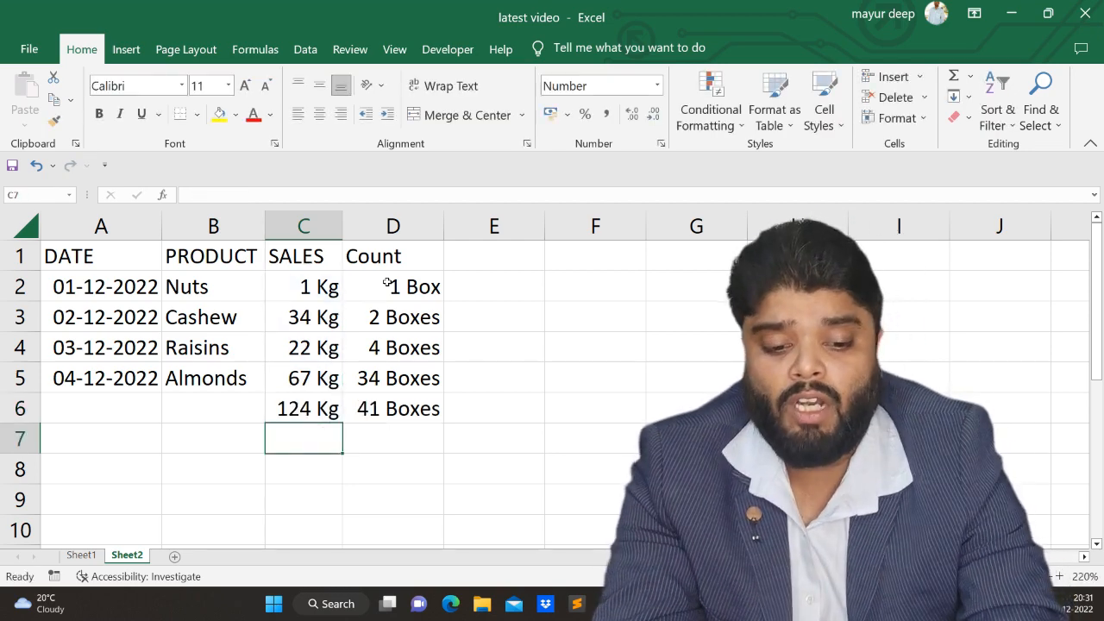